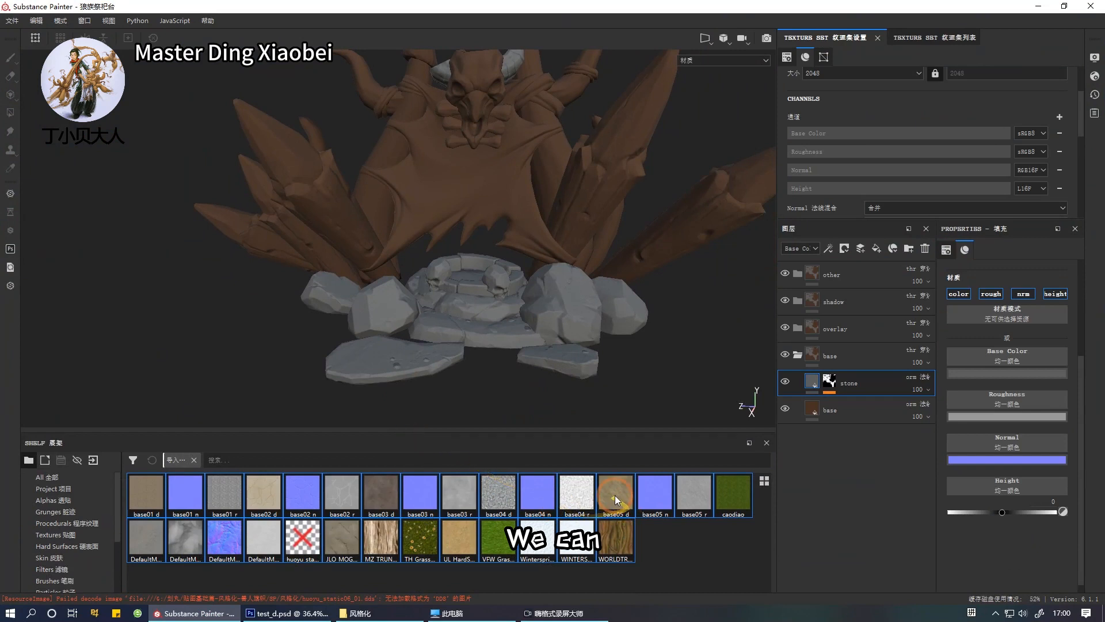
# Apply the base03_d texture as the base color of the stone fill layer.
pyautogui.click(377, 497)
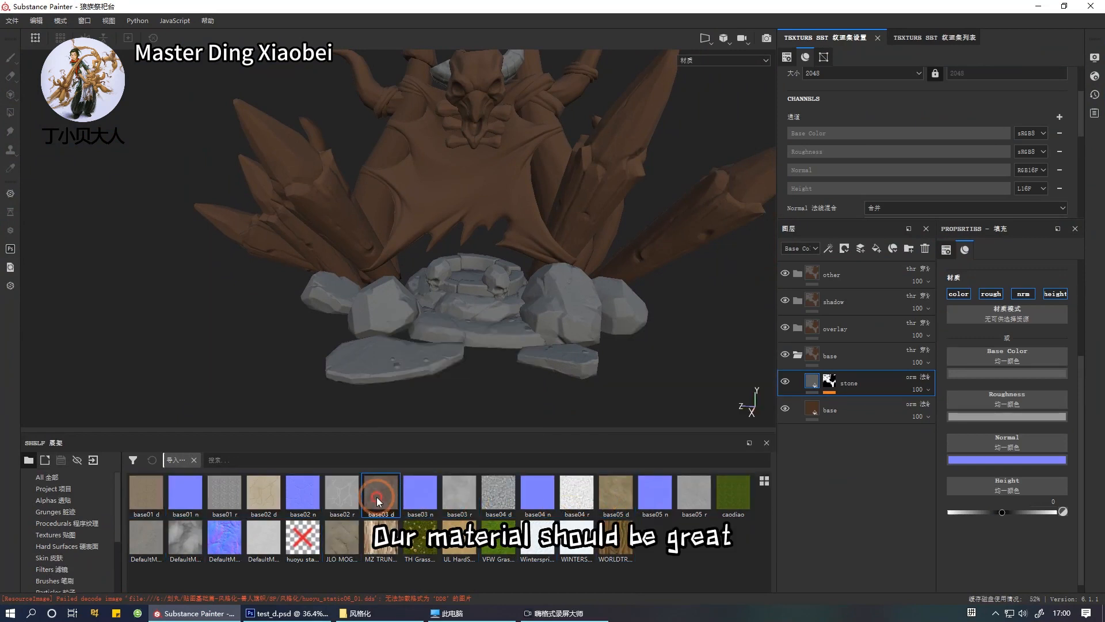
pyautogui.moveTo(378, 500); pyautogui.dragTo(975, 353)
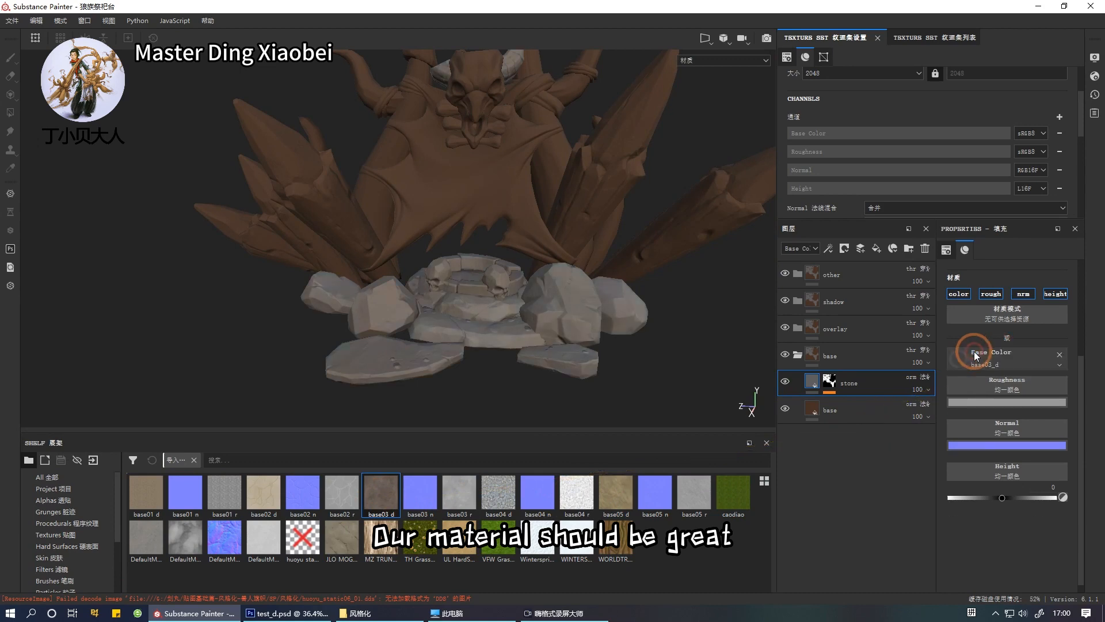
pyautogui.keyDown('alt'); pyautogui.moveTo(648, 353); pyautogui.dragTo(601, 363); pyautogui.keyUp('alt')
pyautogui.keyDown('alt'); pyautogui.moveTo(601, 364); pyautogui.dragTo(566, 338, button='right'); pyautogui.keyUp('alt')
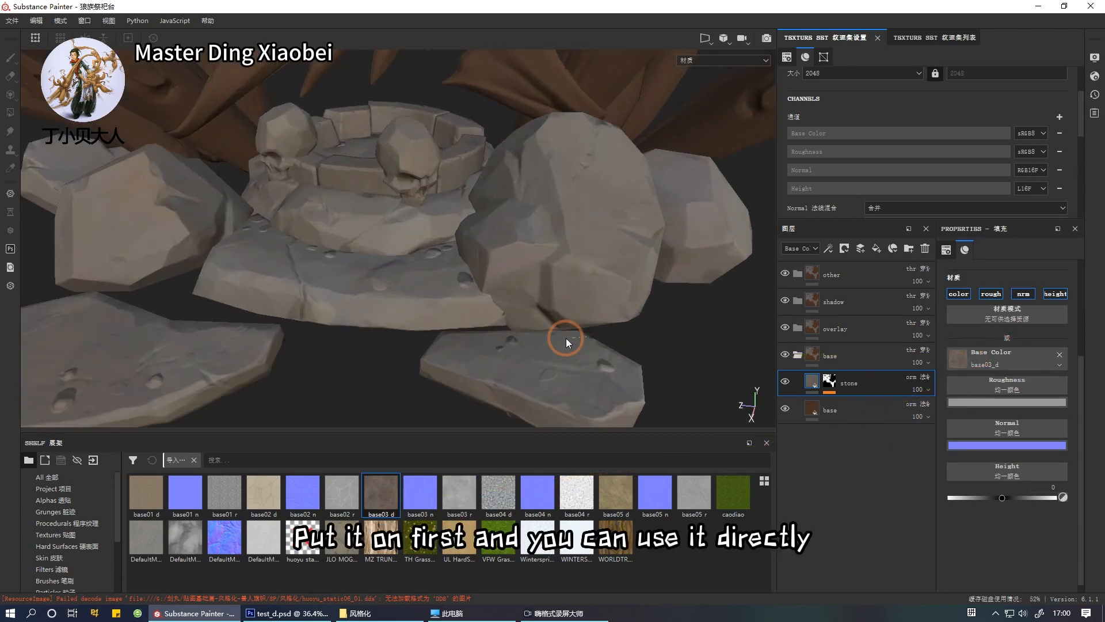
pyautogui.keyDown('alt'); pyautogui.moveTo(566, 337); pyautogui.dragTo(529, 366); pyautogui.keyUp('alt')
# Try a UV scale of 5 for the stone layer's texture and inspect the rocks.
pyautogui.scroll(3, 1028, 298)
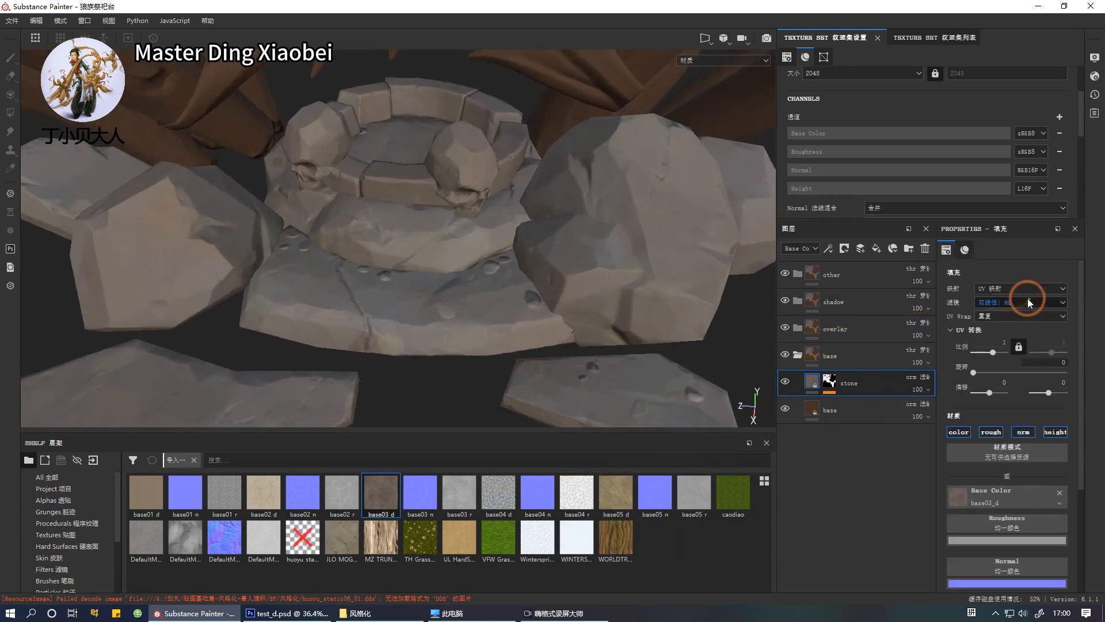
pyautogui.click(1004, 341)
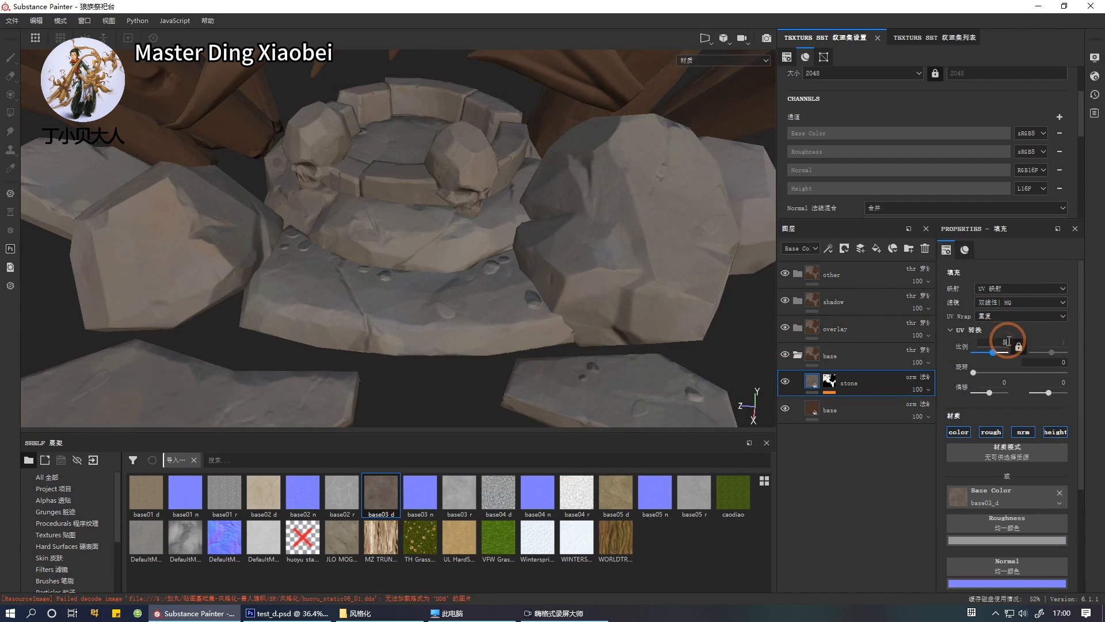
pyautogui.press('Return')
pyautogui.keyDown('alt'); pyautogui.moveTo(368, 241); pyautogui.dragTo(247, 299); pyautogui.keyUp('alt')
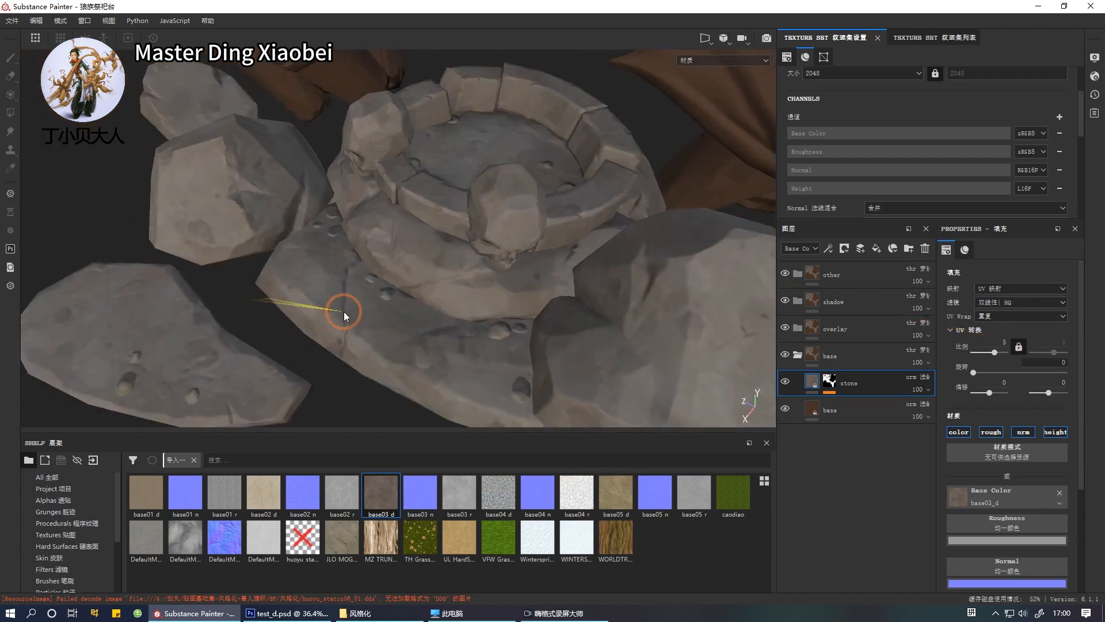
pyautogui.keyDown('alt'); pyautogui.moveTo(345, 316); pyautogui.dragTo(536, 371); pyautogui.keyUp('alt')
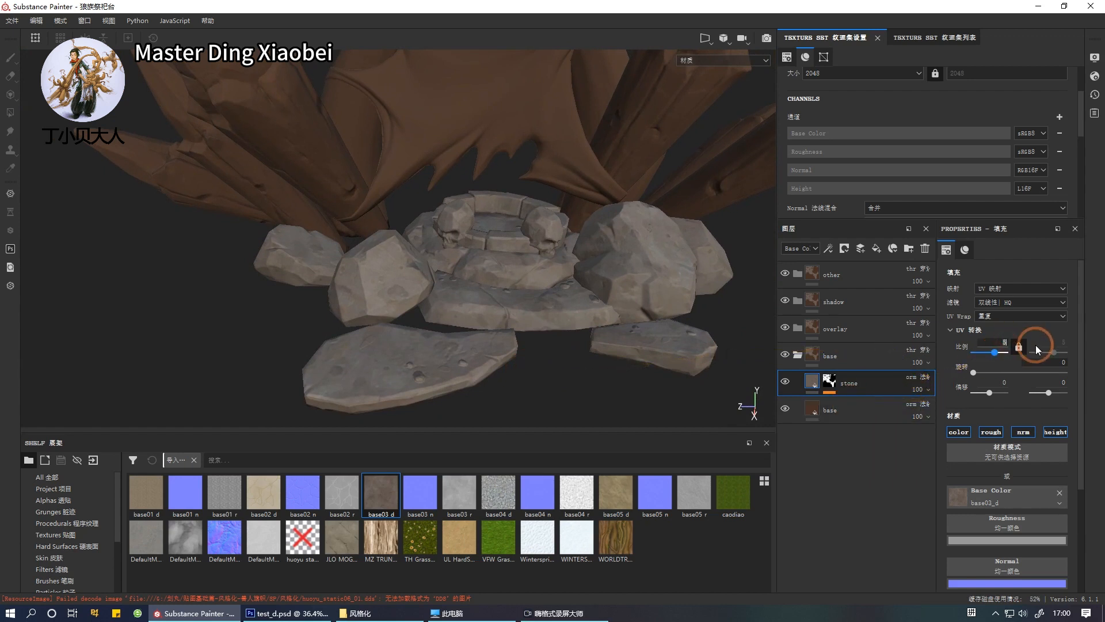
# Set the UV scale of the stone layer's texture to 7.
pyautogui.press('Return')
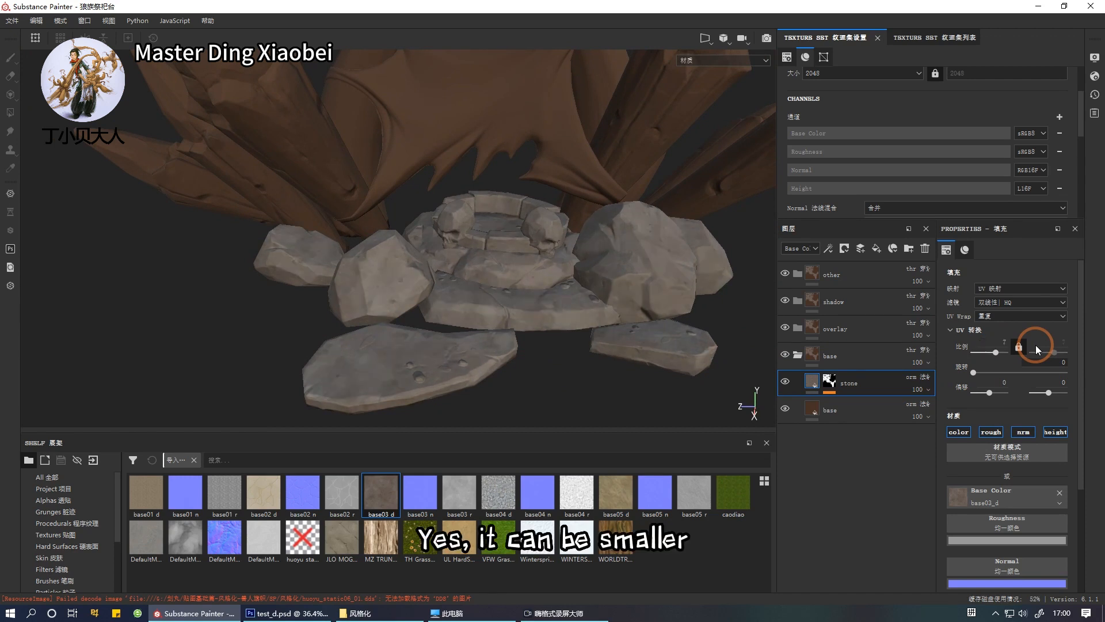
pyautogui.keyDown('alt'); pyautogui.moveTo(704, 328); pyautogui.dragTo(525, 357); pyautogui.keyUp('alt')
pyautogui.scroll(-3, 566, 361)
pyautogui.scroll(1, 564, 355)
pyautogui.keyDown('alt'); pyautogui.moveTo(530, 347); pyautogui.dragTo(528, 341, button='middle'); pyautogui.keyUp('alt')
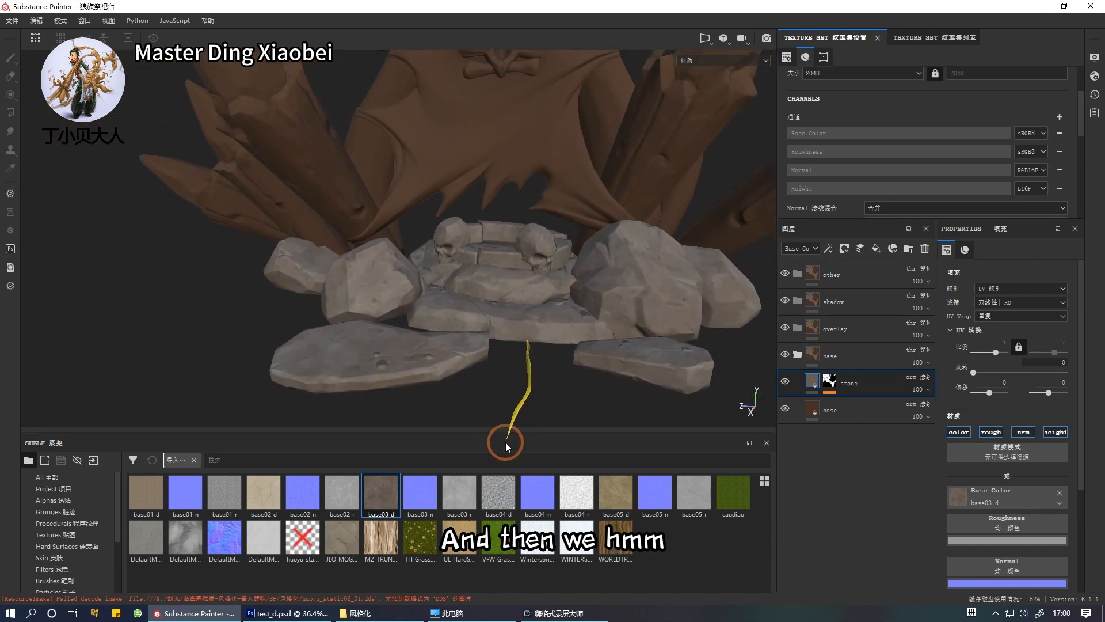
# Place the stone layer in a new group inside the base folder and name the group stone.
pyautogui.click(826, 381)
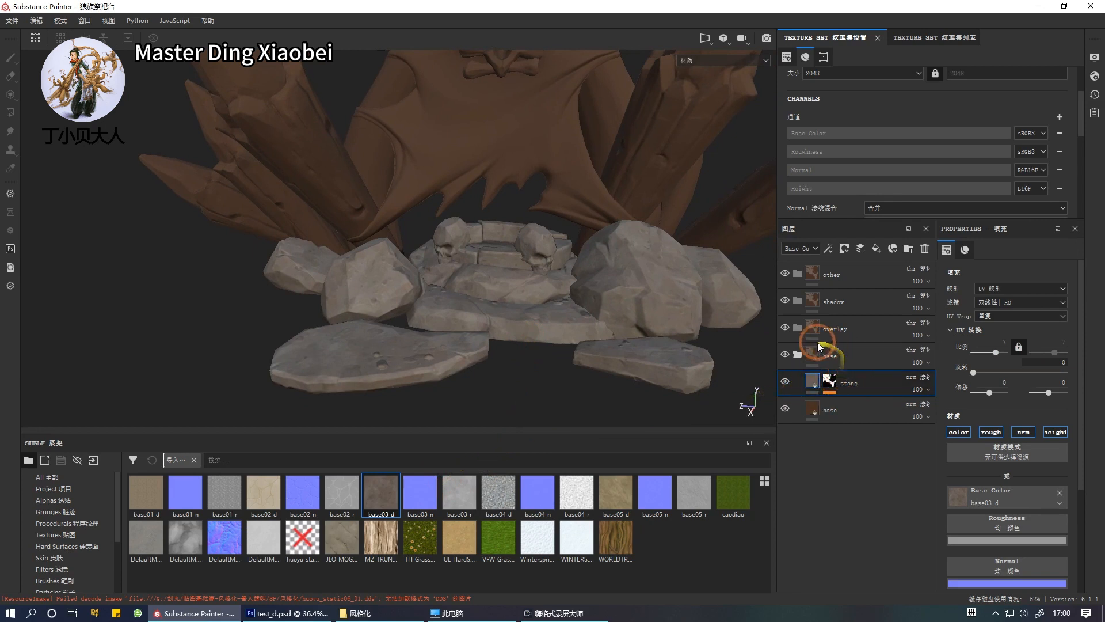
pyautogui.keyDown('alt'); pyautogui.moveTo(731, 377); pyautogui.dragTo(638, 382); pyautogui.keyUp('alt')
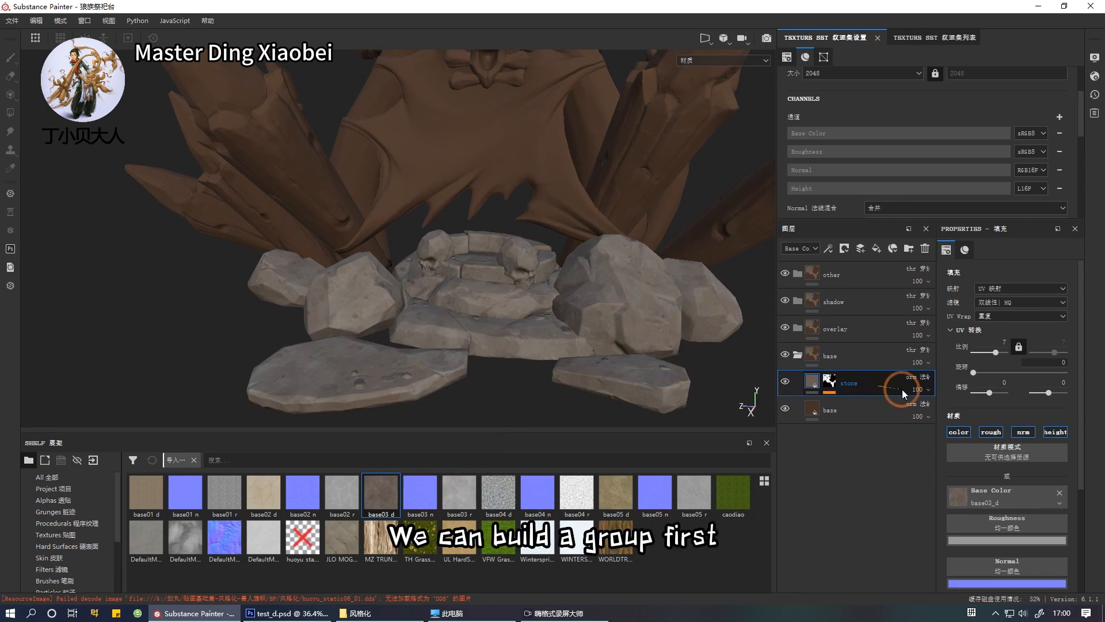
pyautogui.hotkey('ctrl', 'g')
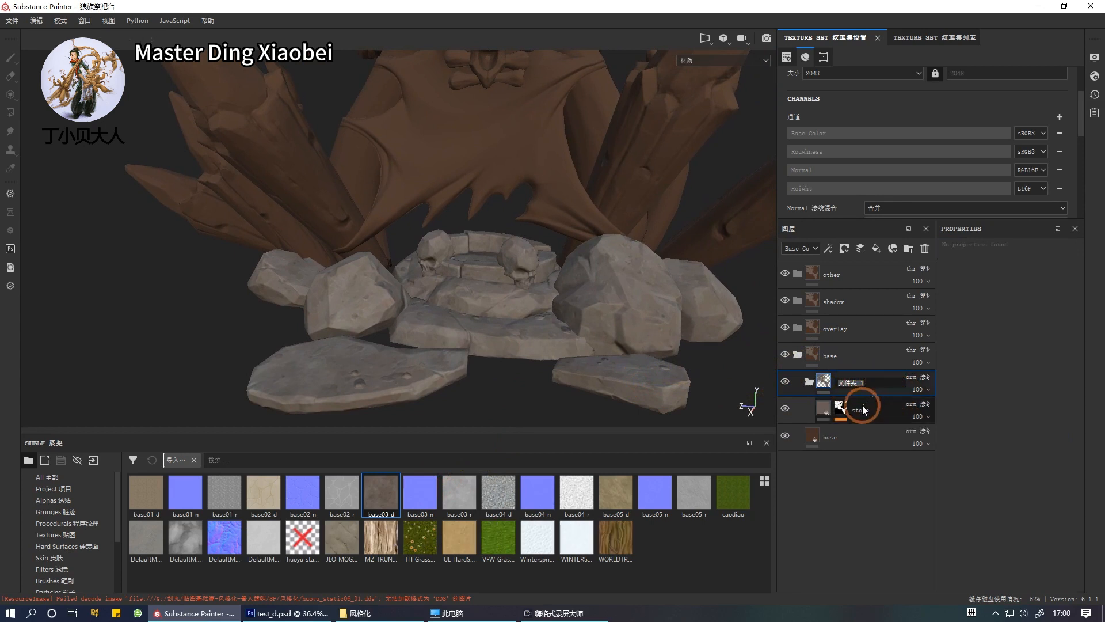
pyautogui.doubleClick(858, 406)
pyautogui.click(851, 385)
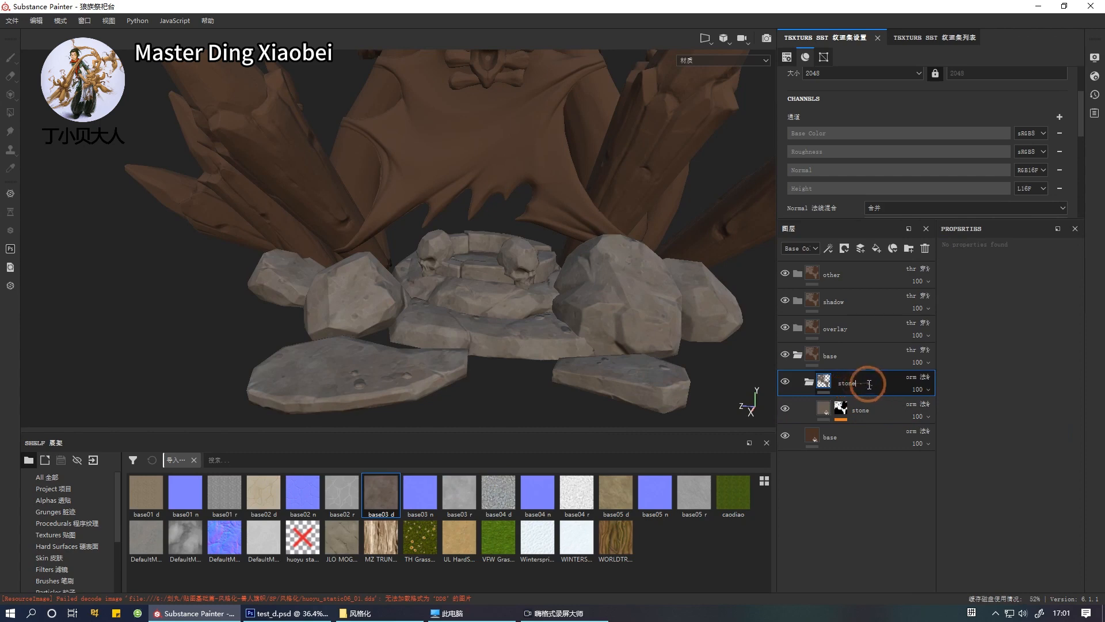
pyautogui.press('Return')
# Add a color selection mask to the stone group and pick the rocks' ID color.
pyautogui.rightClick(872, 383)
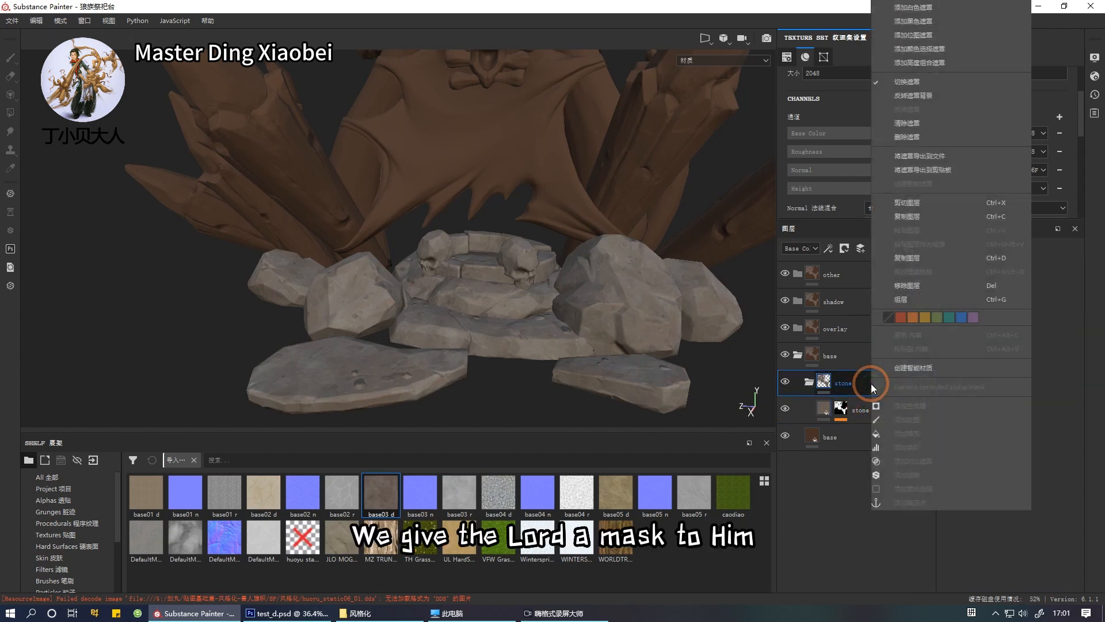
pyautogui.click(935, 51)
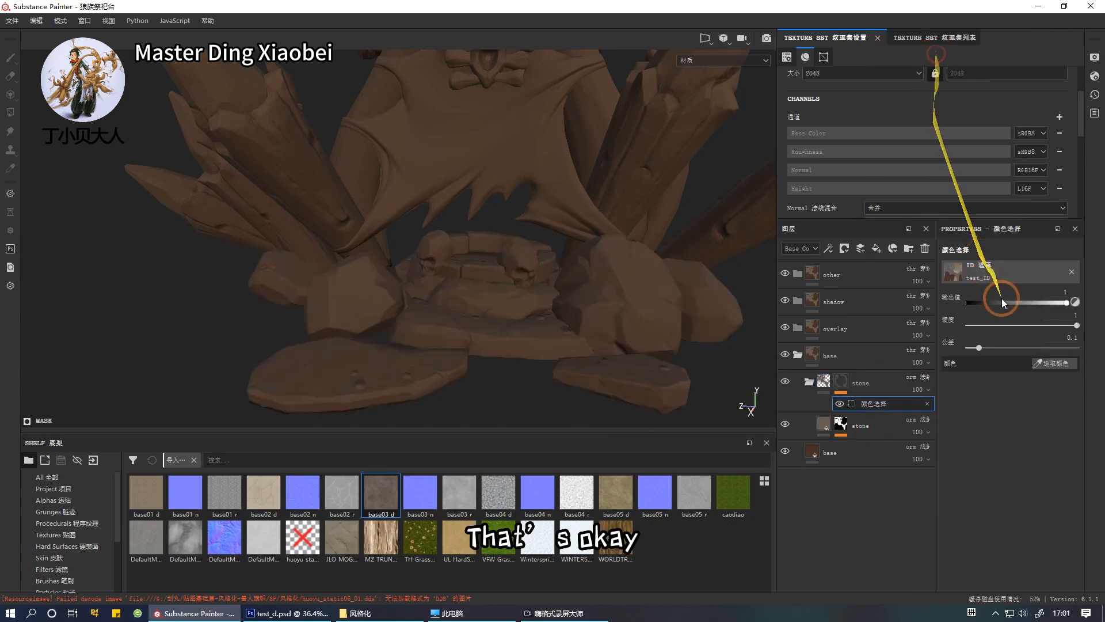
pyautogui.click(1058, 363)
pyautogui.click(616, 345)
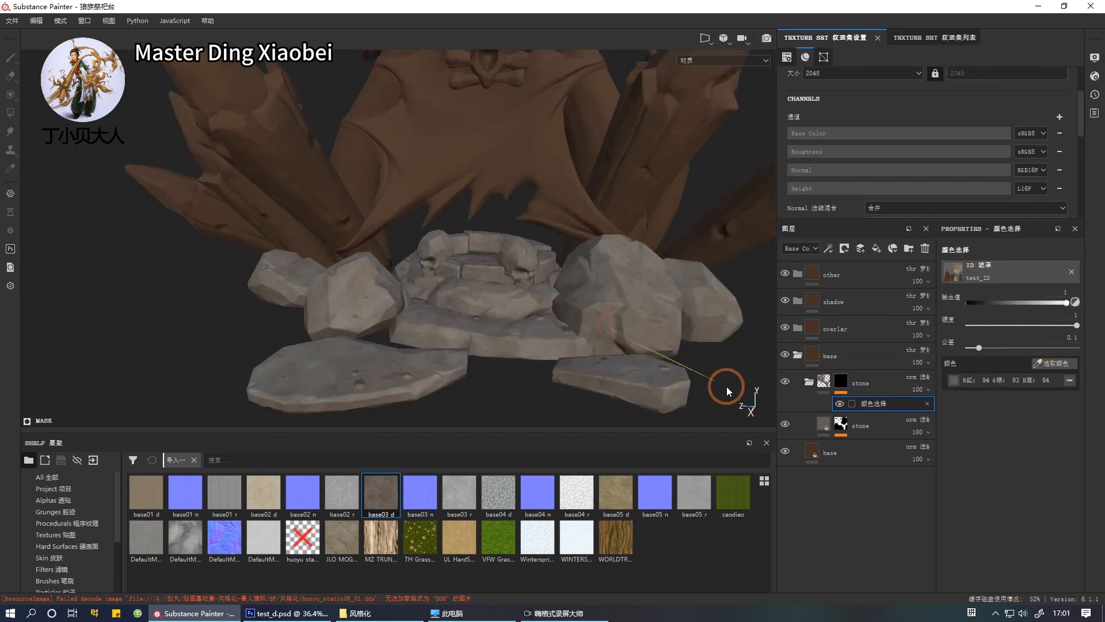
# Remove the mask from the stone fill layer inside the stone group.
pyautogui.rightClick(841, 425)
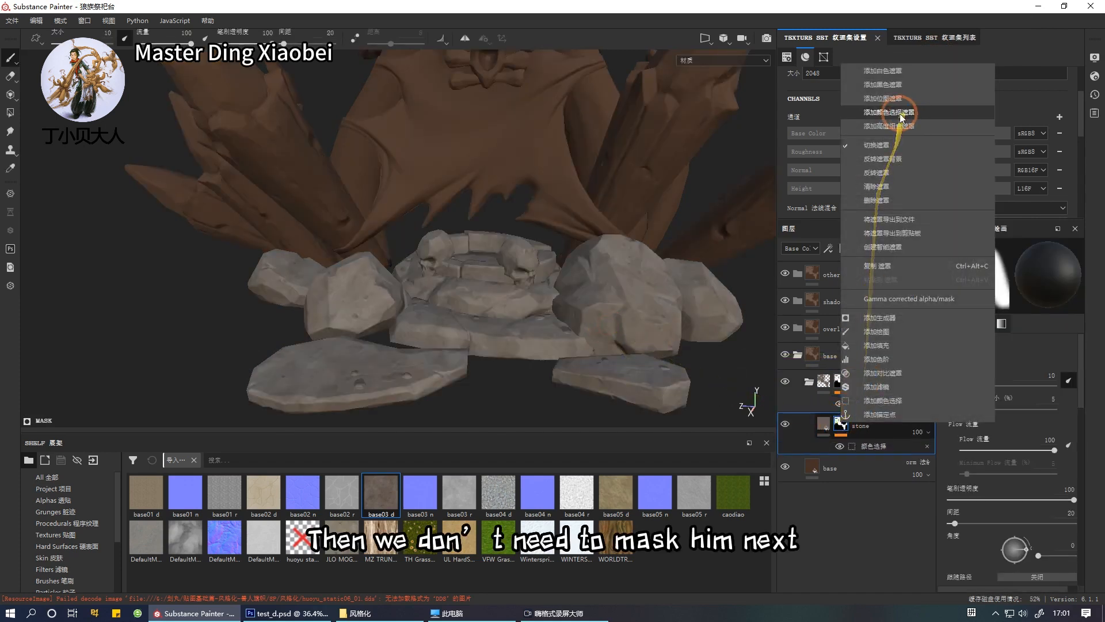
pyautogui.click(904, 192)
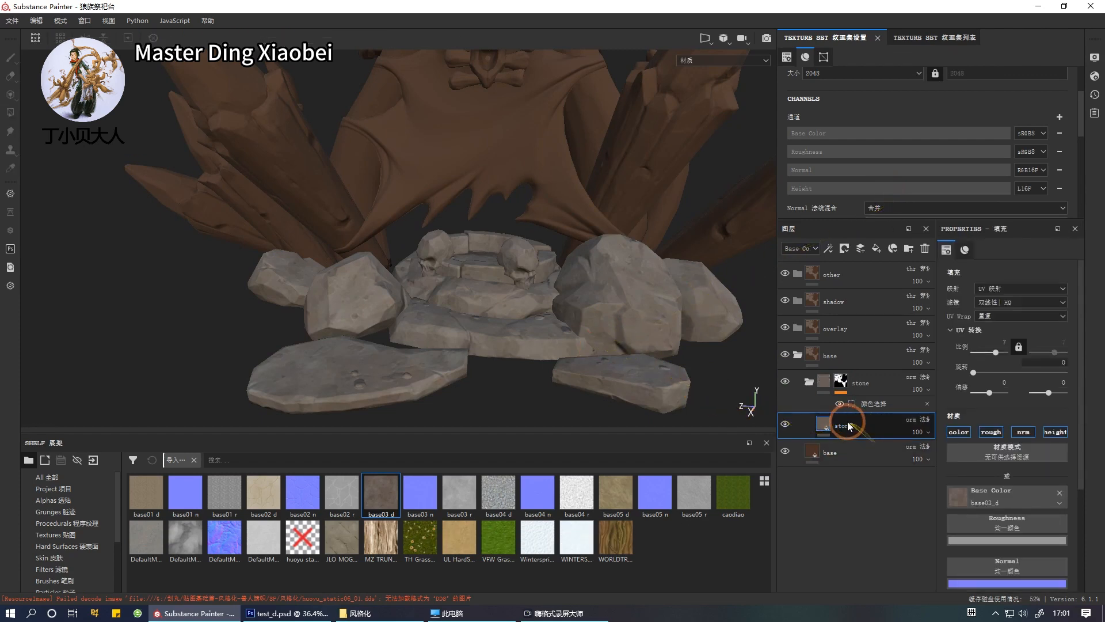
pyautogui.rightClick(846, 426)
pyautogui.click(623, 328)
pyautogui.keyDown('alt'); pyautogui.moveTo(622, 329); pyautogui.dragTo(612, 332, button='middle'); pyautogui.keyUp('alt')
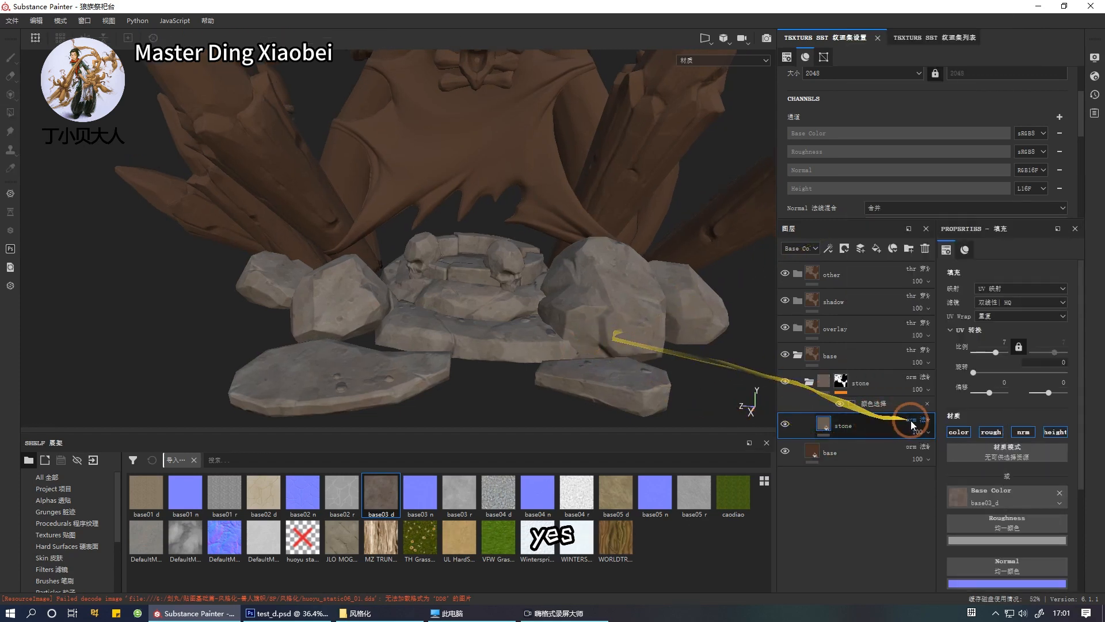
# Duplicate the stone fill layer and replace the copy's base color texture with base05_d.
pyautogui.hotkey('ctrl', 'd')
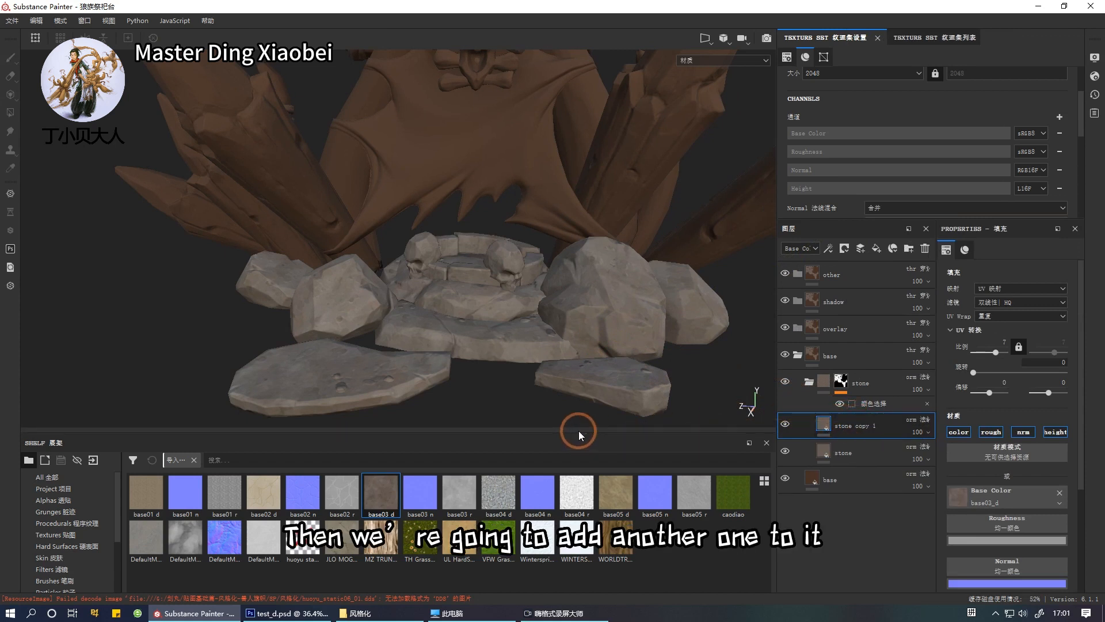
pyautogui.moveTo(578, 431); pyautogui.dragTo(586, 401)
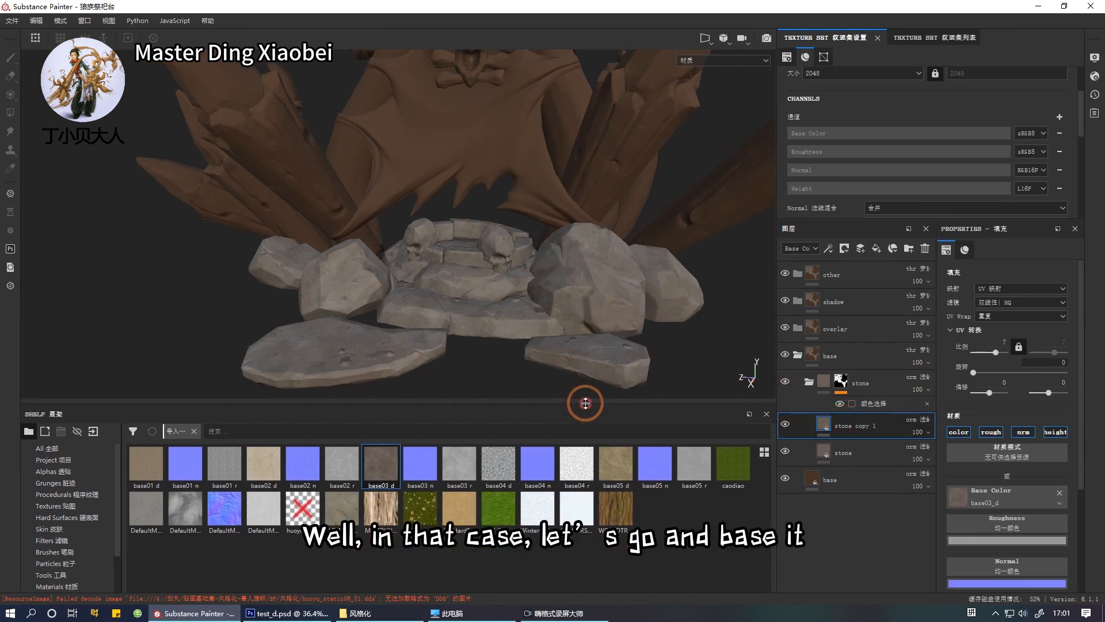
pyautogui.keyDown('alt'); pyautogui.moveTo(500, 320); pyautogui.dragTo(483, 345); pyautogui.keyUp('alt')
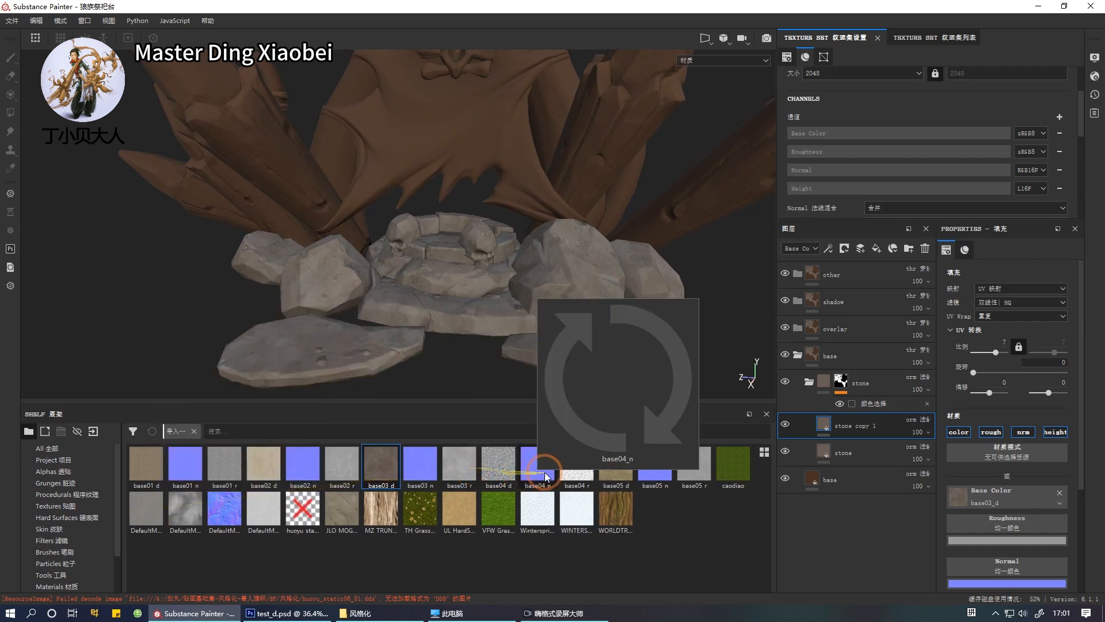
pyautogui.moveTo(614, 467); pyautogui.dragTo(966, 492)
pyautogui.keyDown('alt'); pyautogui.moveTo(464, 312); pyautogui.dragTo(461, 340); pyautogui.keyUp('alt')
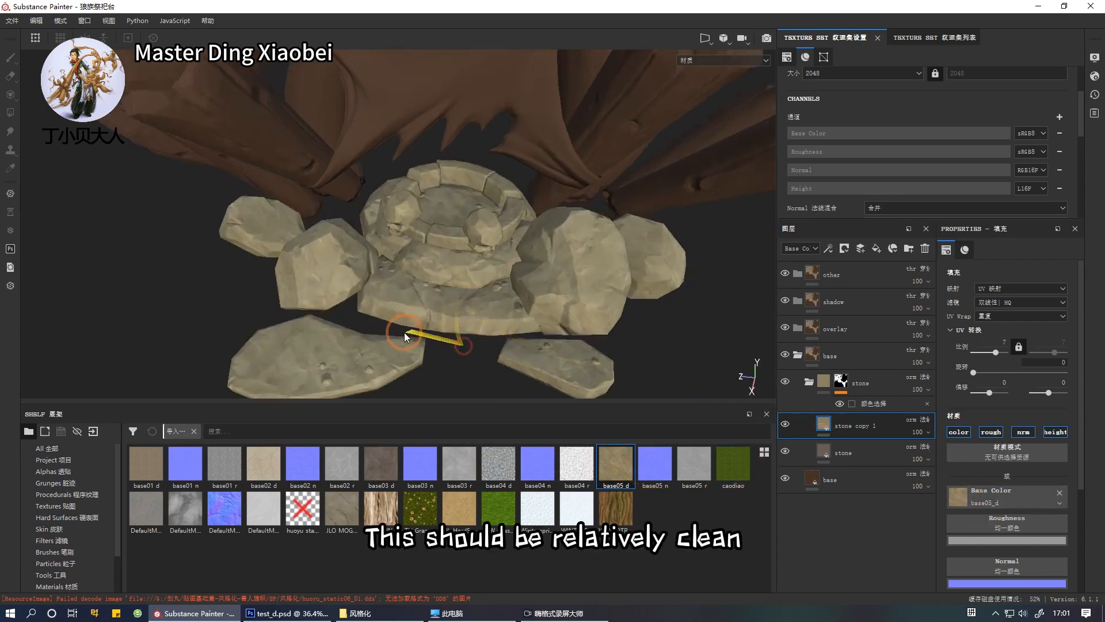
pyautogui.keyDown('alt'); pyautogui.moveTo(402, 340); pyautogui.dragTo(441, 298, button='right'); pyautogui.keyUp('alt')
pyautogui.keyDown('alt'); pyautogui.moveTo(455, 329); pyautogui.dragTo(491, 355); pyautogui.keyUp('alt')
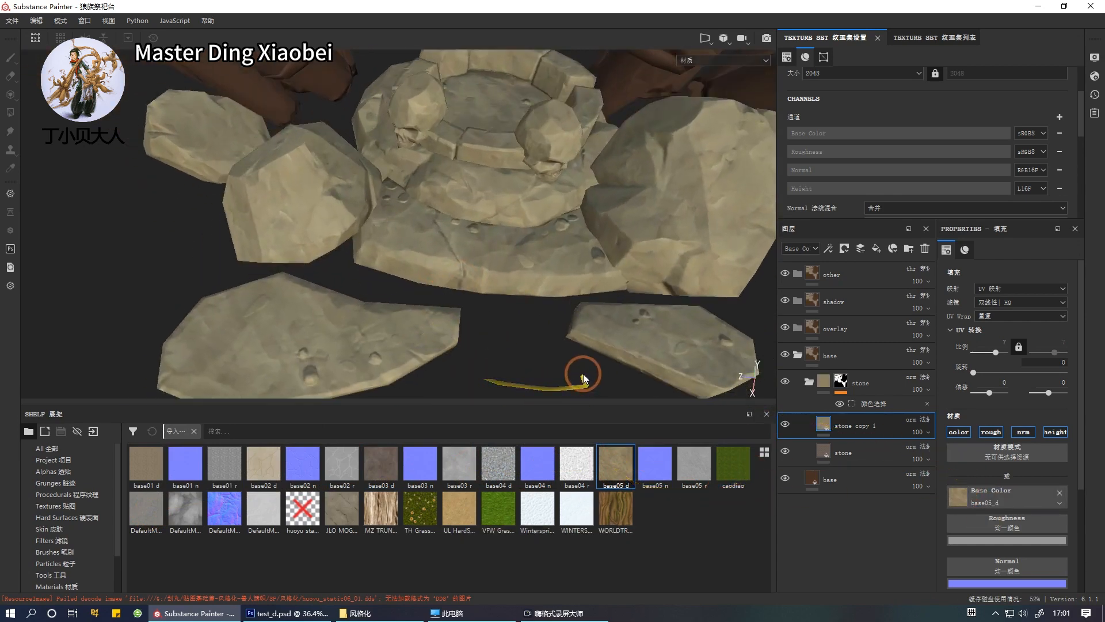
pyautogui.keyDown('alt'); pyautogui.moveTo(583, 377); pyautogui.dragTo(585, 361, button='right'); pyautogui.keyUp('alt')
# Hide the stone copy layer and assign base03_n as normal and base03_r as roughness on the original stone layer.
pyautogui.scroll(-3, 1007, 444)
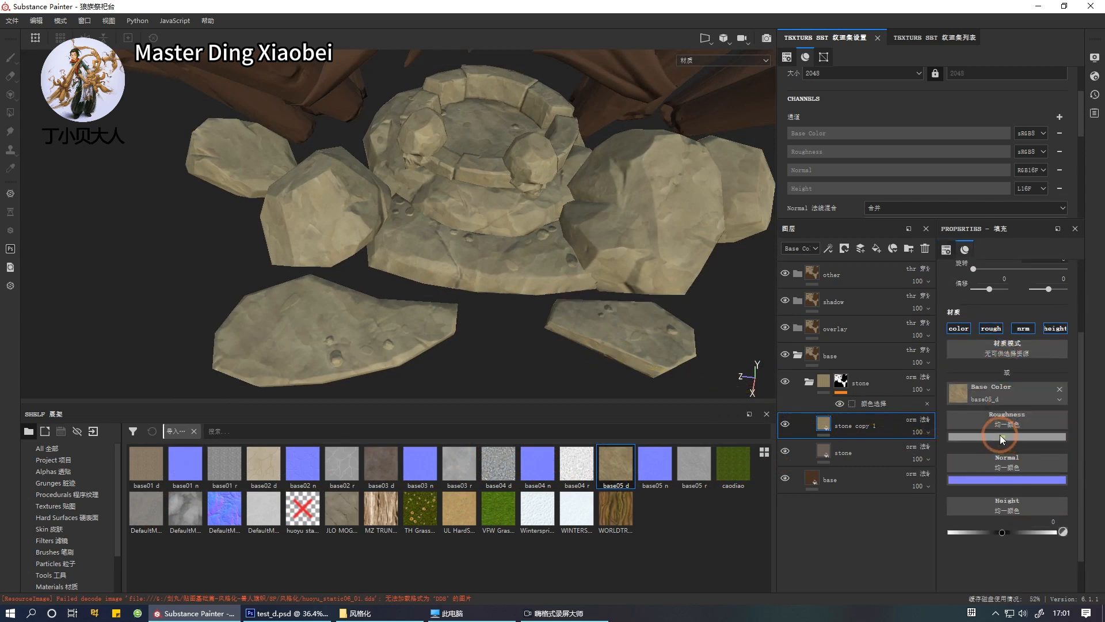
pyautogui.click(885, 448)
pyautogui.click(787, 423)
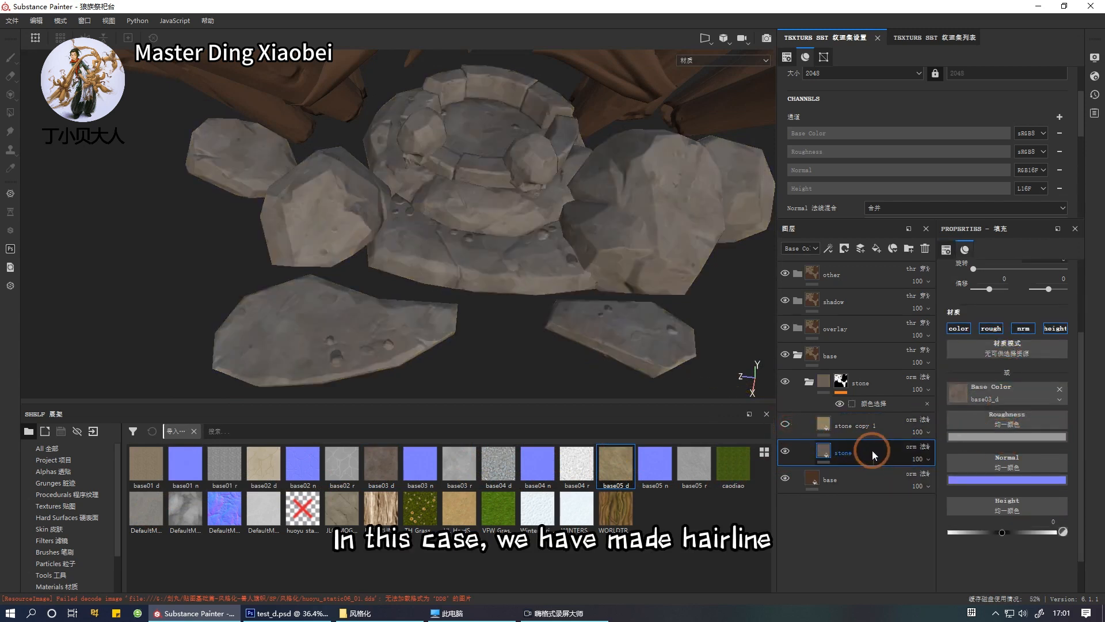
pyautogui.moveTo(420, 465); pyautogui.dragTo(979, 454)
pyautogui.moveTo(459, 465); pyautogui.dragTo(984, 416)
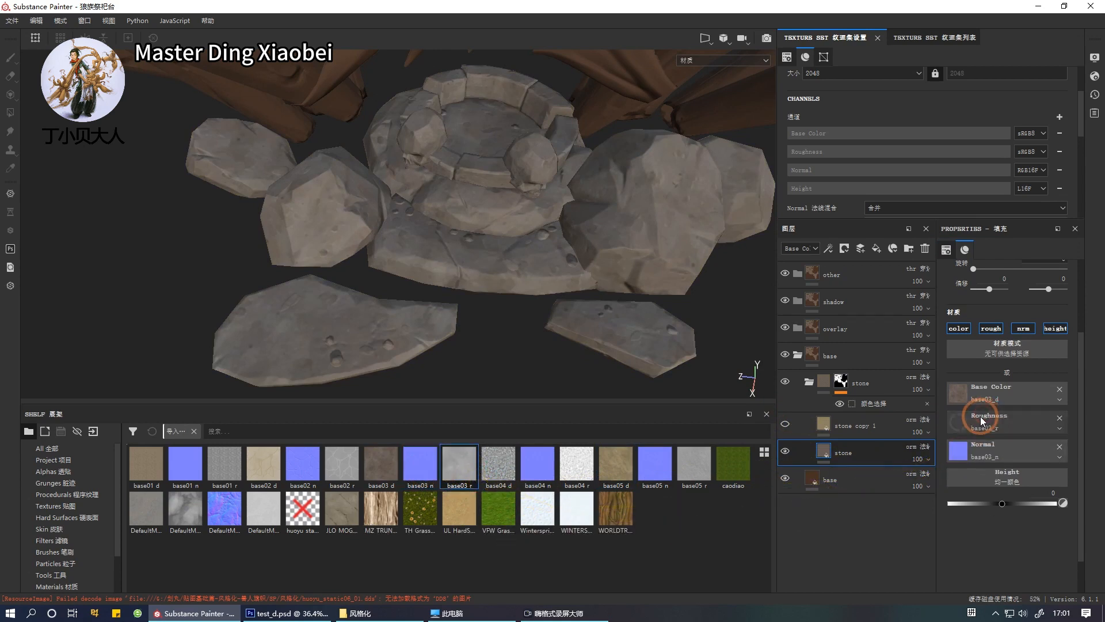
pyautogui.keyDown('alt'); pyautogui.moveTo(731, 325); pyautogui.dragTo(562, 364); pyautogui.keyUp('alt')
# Assign base03_d as the height texture of the original stone layer.
pyautogui.moveTo(381, 464); pyautogui.dragTo(994, 471)
pyautogui.keyDown('alt'); pyautogui.moveTo(587, 328); pyautogui.dragTo(534, 501); pyautogui.keyUp('alt')
pyautogui.keyDown('alt'); pyautogui.moveTo(578, 469); pyautogui.dragTo(548, 422, button='middle'); pyautogui.keyUp('alt')
# Switch the layer stack to the Height channel and set the original stone layer's opacity to 10.
pyautogui.click(795, 278)
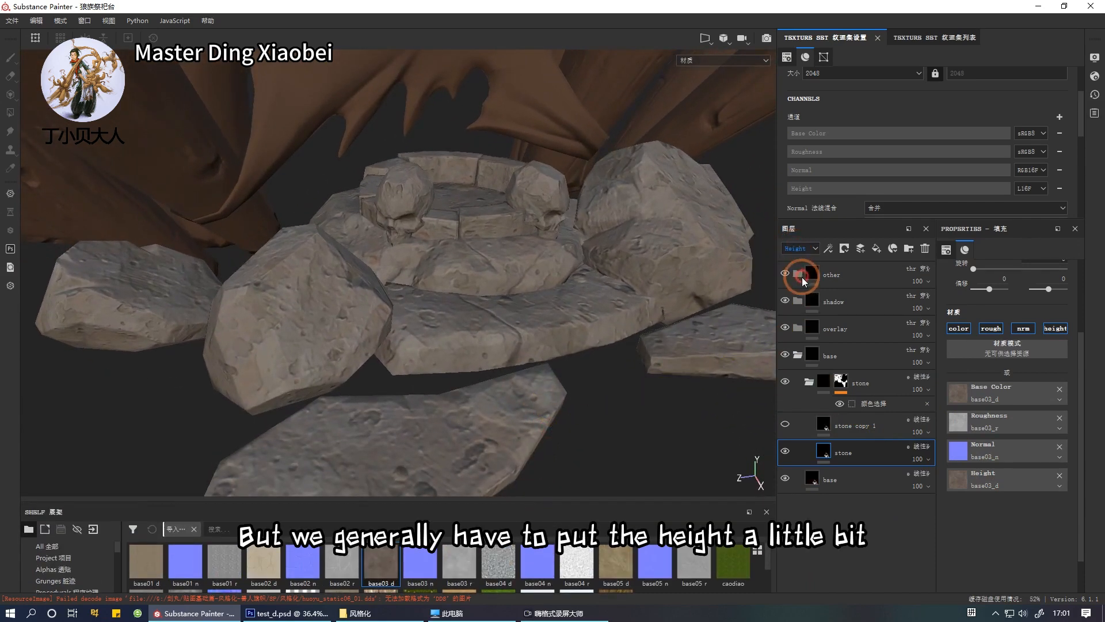
pyautogui.click(916, 459)
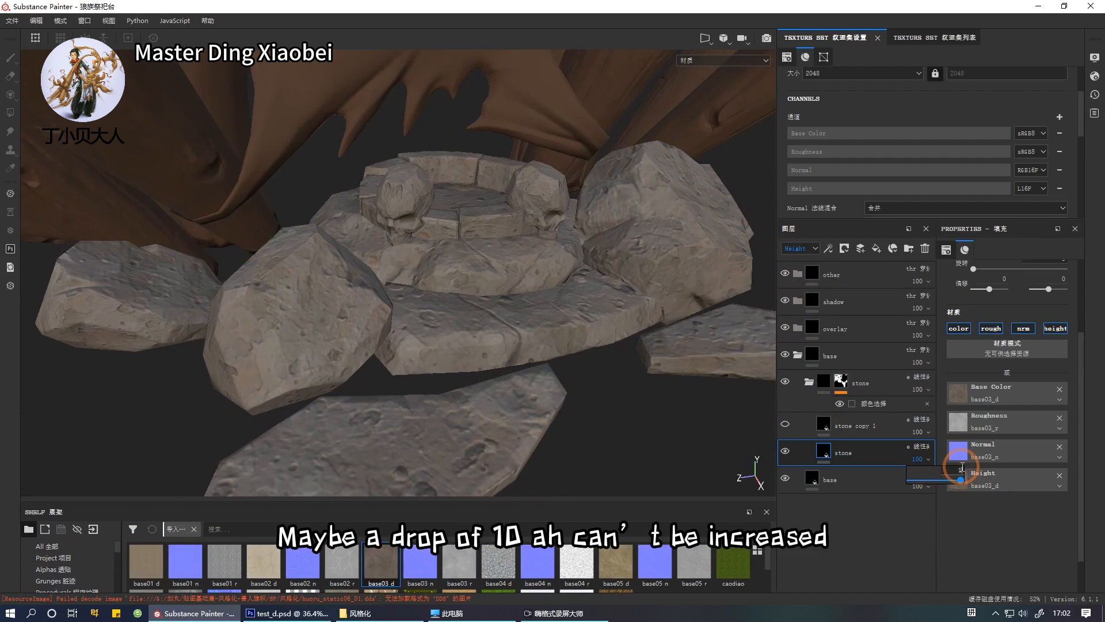
pyautogui.keyDown('alt'); pyautogui.moveTo(493, 476); pyautogui.dragTo(670, 435); pyautogui.keyUp('alt')
pyautogui.moveTo(669, 435)
pyautogui.keyDown('shift'); pyautogui.mouseDown(button='right')
pyautogui.moveTo(696, 442)
pyautogui.moveTo(675, 436)
pyautogui.mouseUp(button='right'); pyautogui.keyUp('shift')
# Reduce the original stone layer's Height channel opacity to 3 and check the relief on the rocks.
pyautogui.click(929, 458)
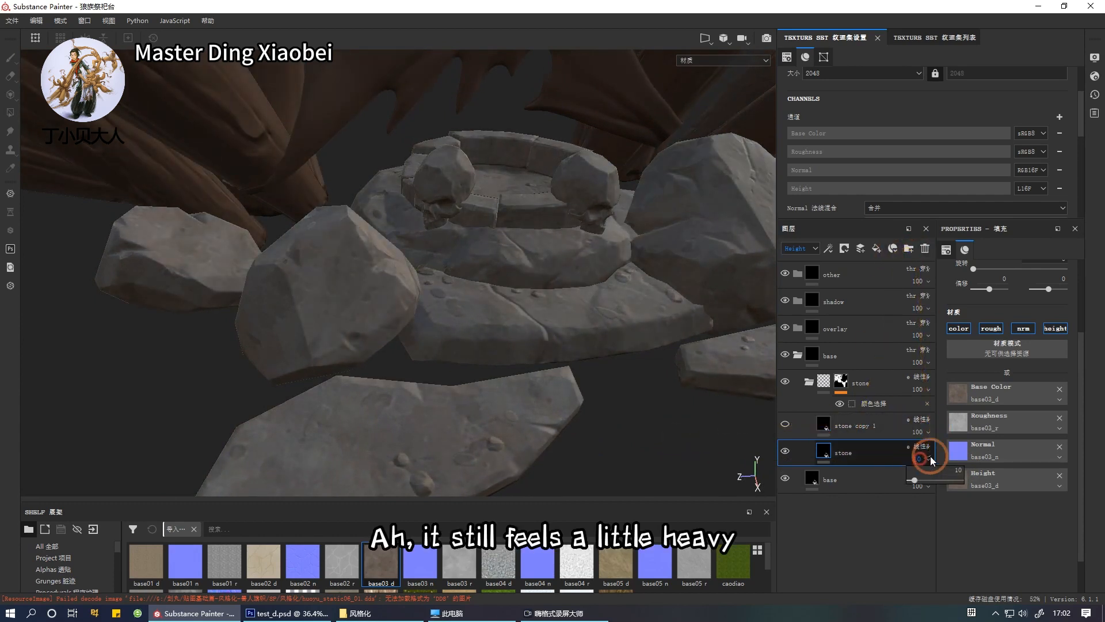
pyautogui.click(959, 471)
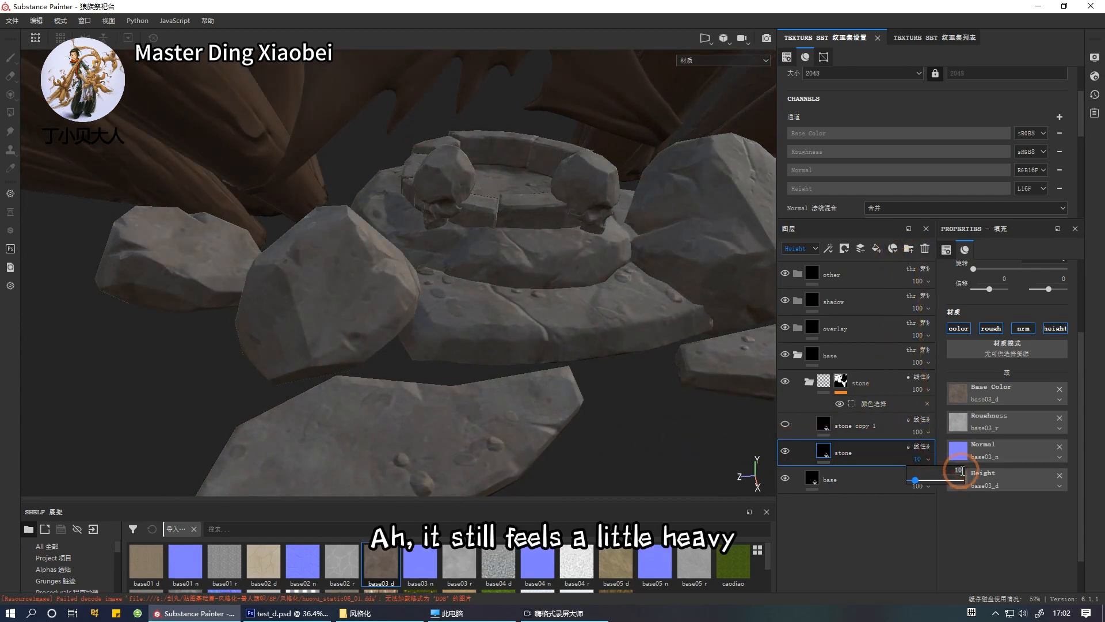
pyautogui.press('BackSpace')
pyautogui.press('BackSpace')
pyautogui.write('3')
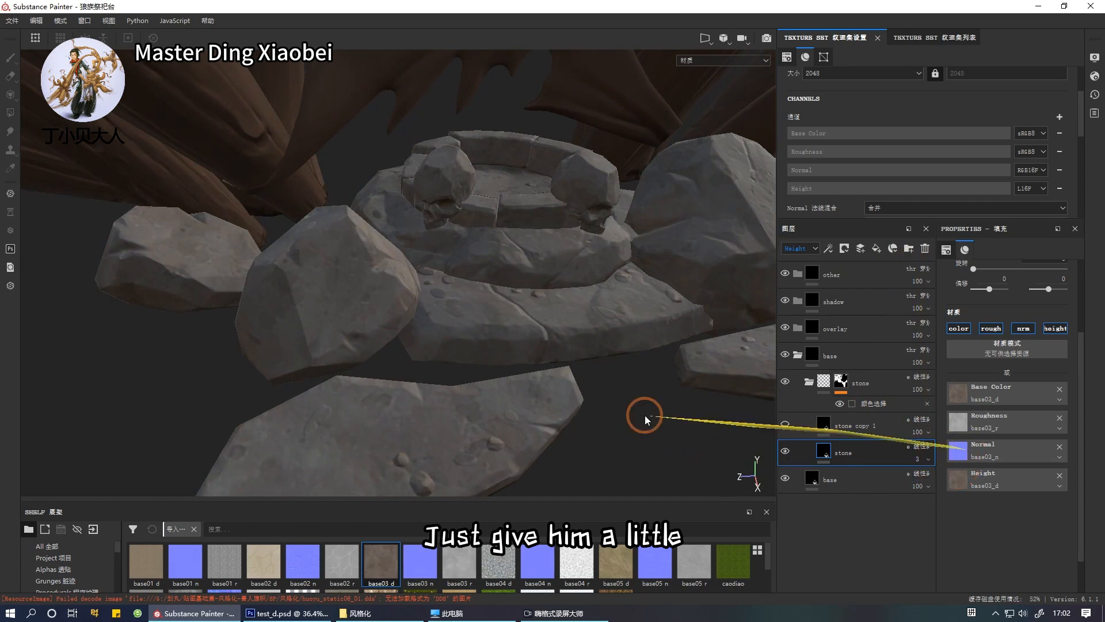
pyautogui.keyDown('alt'); pyautogui.moveTo(641, 413); pyautogui.dragTo(733, 458); pyautogui.keyUp('alt')
pyautogui.moveTo(732, 458)
pyautogui.keyDown('shift'); pyautogui.mouseDown(button='right')
pyautogui.moveTo(721, 455)
pyautogui.moveTo(743, 457)
pyautogui.moveTo(668, 442)
pyautogui.moveTo(616, 453)
pyautogui.mouseUp(button='right'); pyautogui.keyUp('shift')
pyautogui.keyDown('alt'); pyautogui.moveTo(616, 452); pyautogui.dragTo(650, 430); pyautogui.keyUp('alt')
# Inspect the model's individual channels, including Roughness, and return to the full material view.
pyautogui.press('c')
pyautogui.press('c')
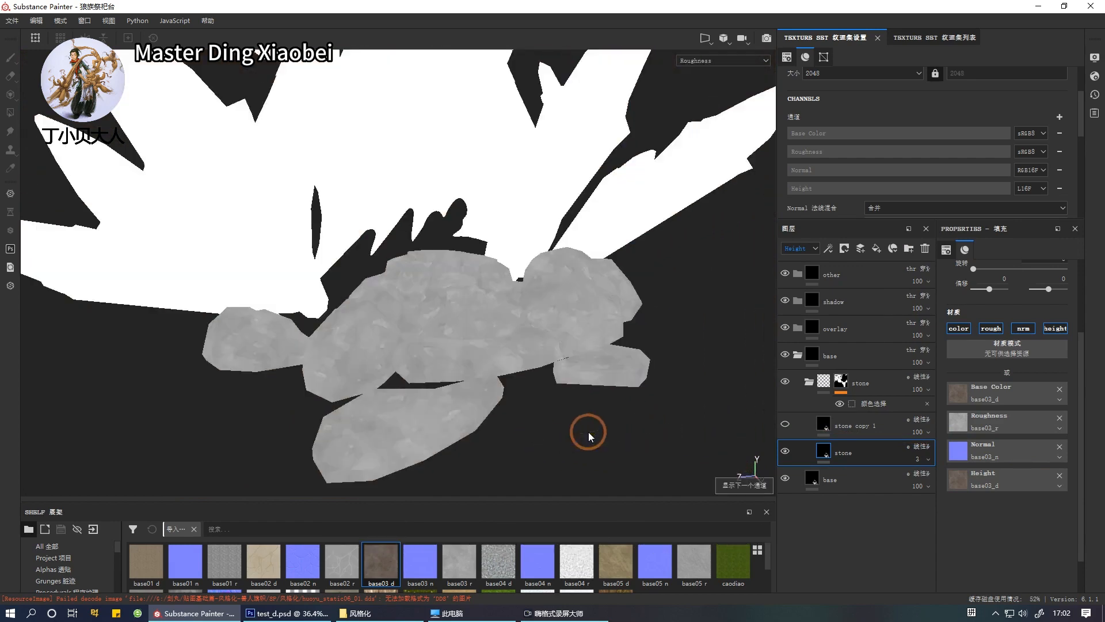
pyautogui.press('c')
pyautogui.press('m')
# Make the hidden stone copy layer visible again over the original stone layer.
pyautogui.keyDown('alt'); pyautogui.moveTo(540, 403); pyautogui.dragTo(573, 415, button='right'); pyautogui.keyUp('alt')
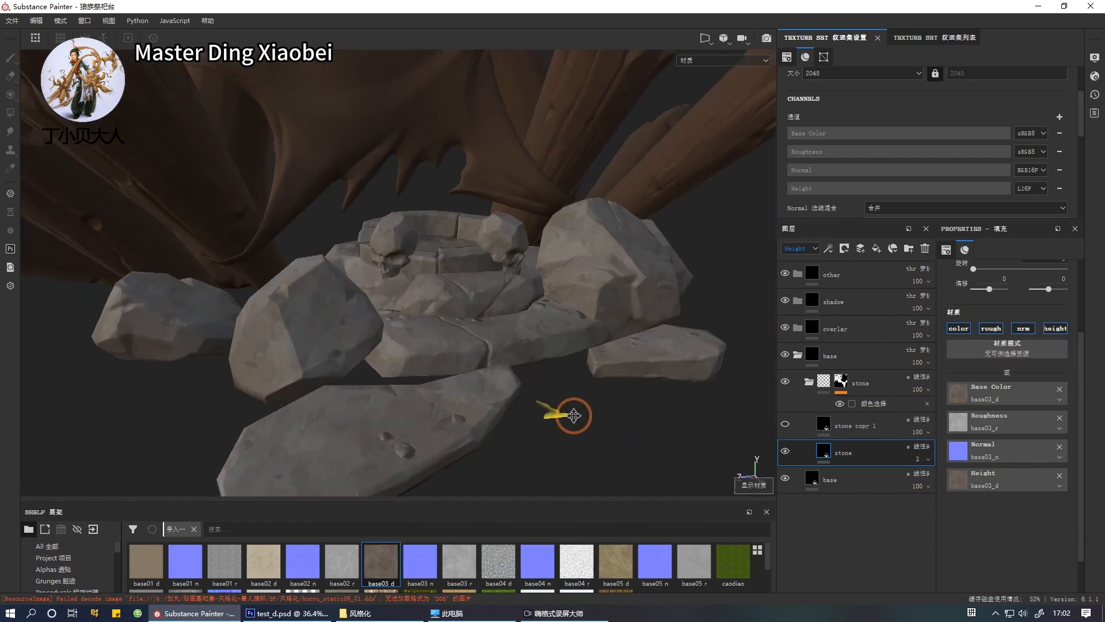
pyautogui.keyDown('alt'); pyautogui.moveTo(573, 415); pyautogui.dragTo(730, 463); pyautogui.keyUp('alt')
pyautogui.click(784, 425)
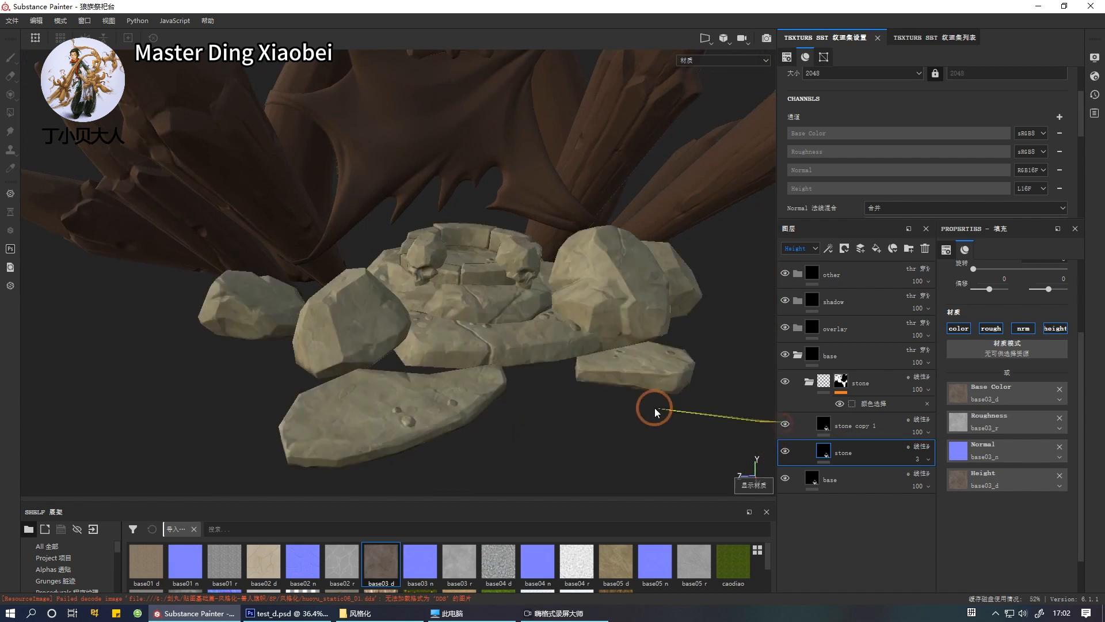
# Set the stone copy layer's UV scale to 3 and check the texture tiling on the rocks.
pyautogui.keyDown('alt'); pyautogui.moveTo(654, 410); pyautogui.dragTo(616, 413, button='middle'); pyautogui.keyUp('alt')
pyautogui.click(824, 422)
pyautogui.keyDown('alt'); pyautogui.moveTo(594, 400); pyautogui.dragTo(580, 413); pyautogui.keyUp('alt')
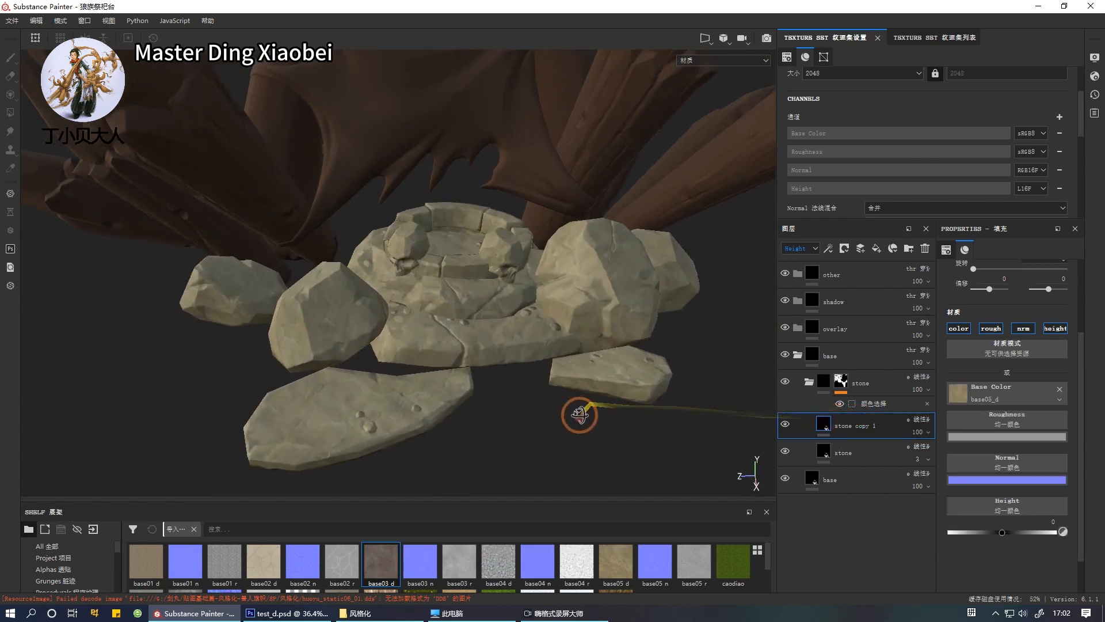
pyautogui.scroll(3, 1062, 338)
pyautogui.click(1009, 341)
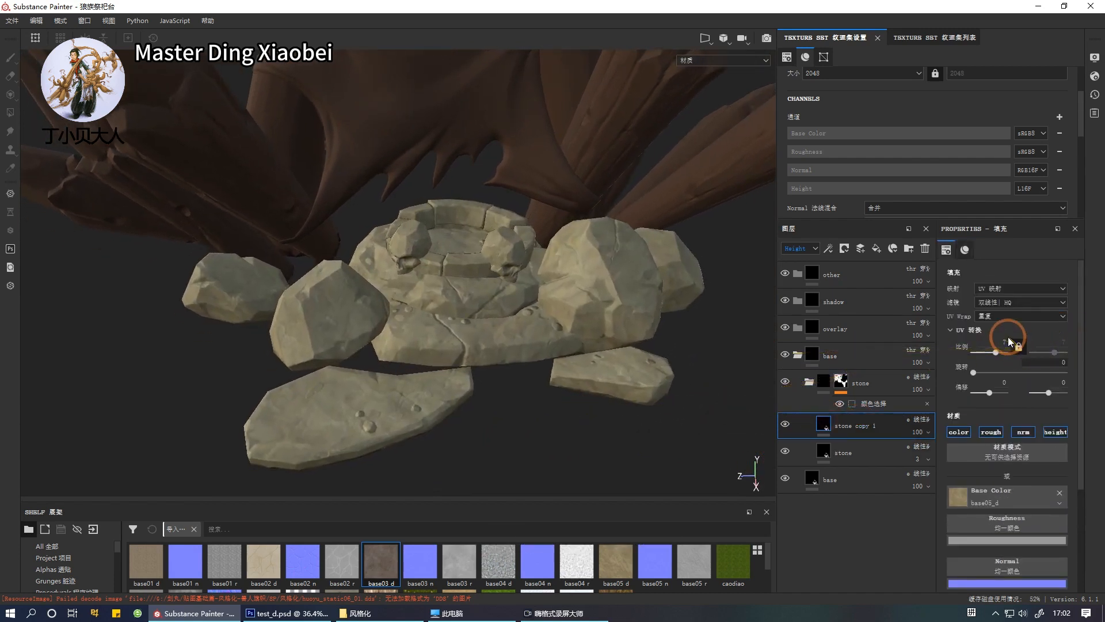
pyautogui.write('3')
pyautogui.press('Return')
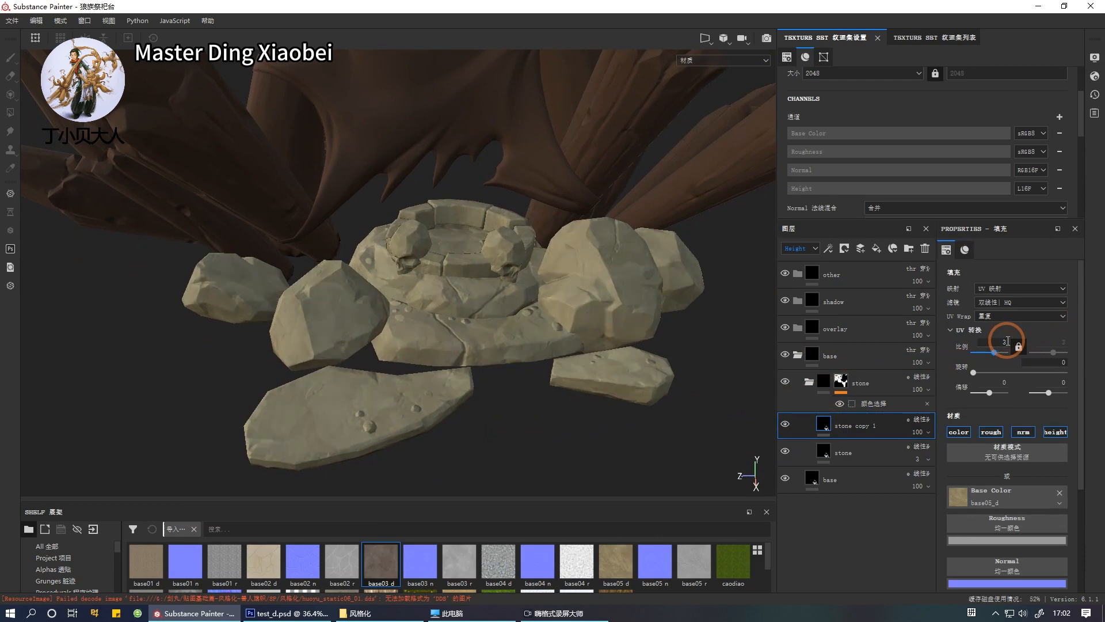
pyautogui.keyDown('alt'); pyautogui.moveTo(582, 345); pyautogui.dragTo(542, 413); pyautogui.keyUp('alt')
pyautogui.click(785, 424)
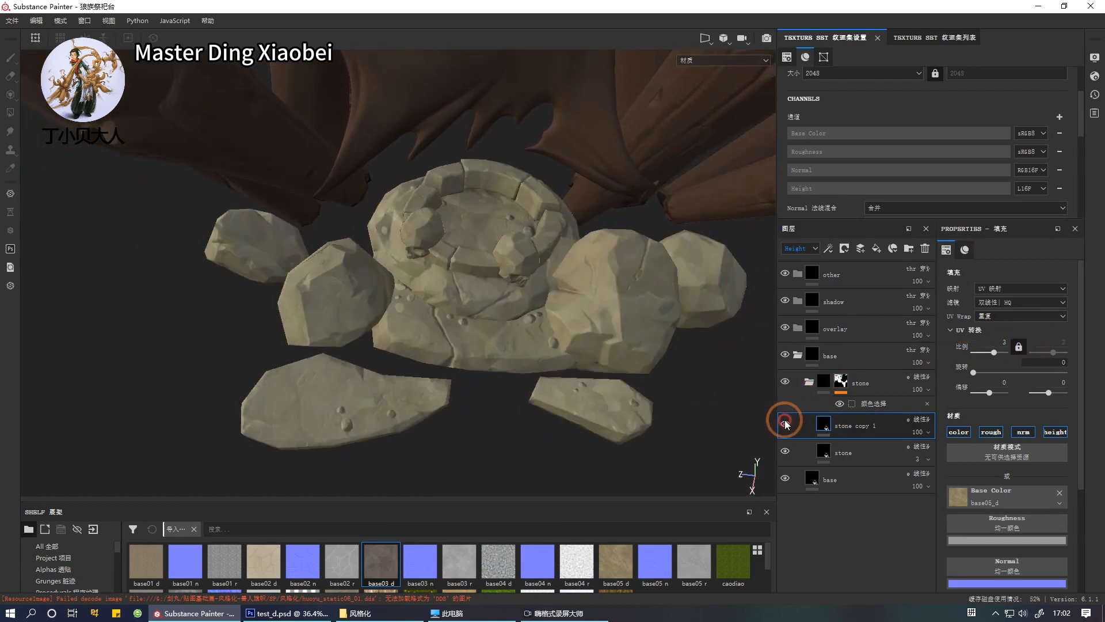
pyautogui.moveTo(624, 420)
pyautogui.keyDown('alt'); pyautogui.mouseDown()
pyautogui.moveTo(525, 412)
pyautogui.moveTo(513, 395)
pyautogui.moveTo(610, 421)
pyautogui.mouseUp(); pyautogui.keyUp('alt')
# Add a black mask to the stone copy layer and give it a Curvature generator.
pyautogui.rightClick(851, 424)
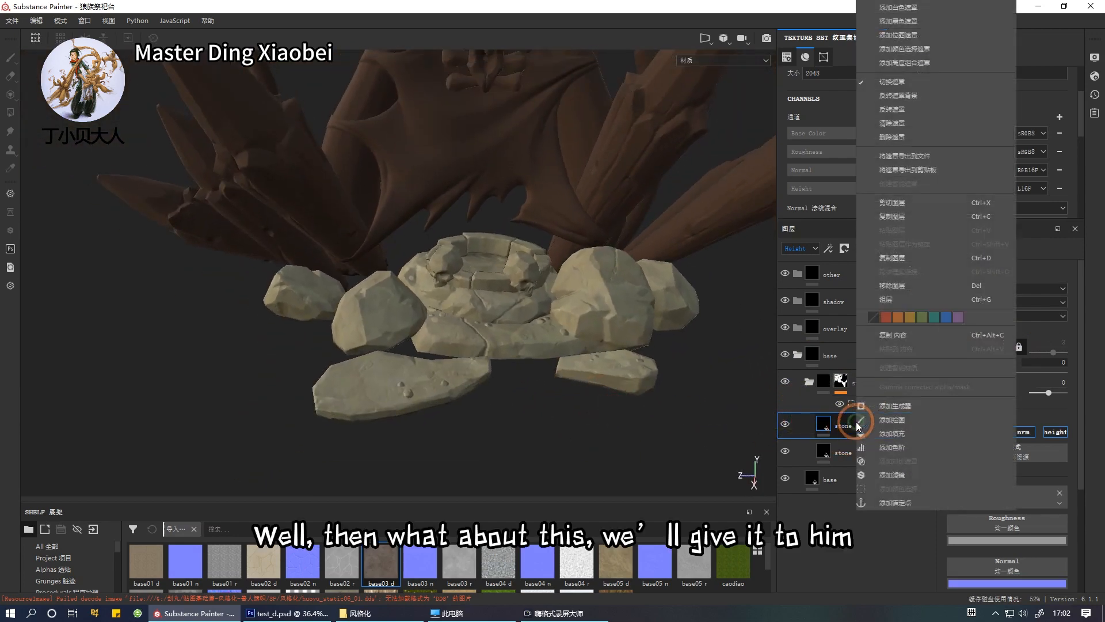
pyautogui.click(901, 21)
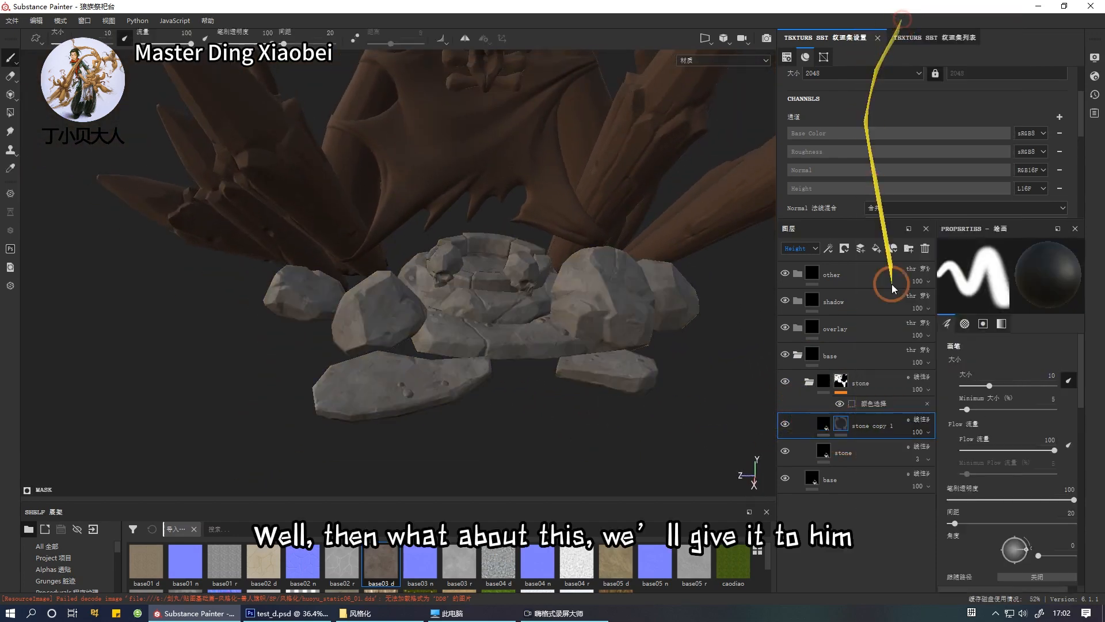
pyautogui.rightClick(844, 424)
pyautogui.click(883, 317)
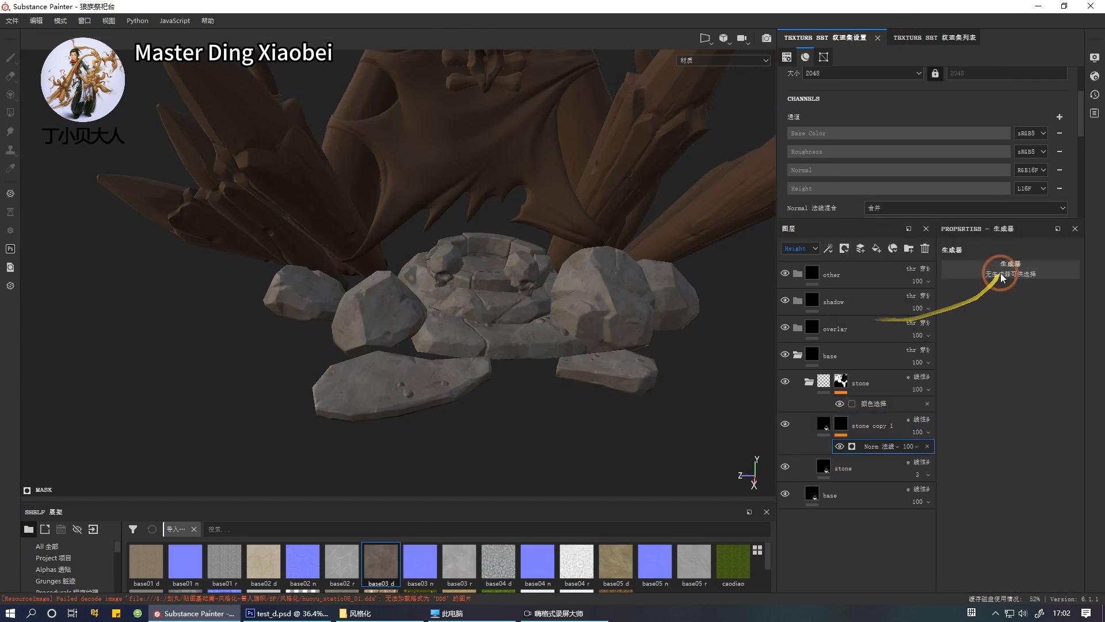
pyautogui.click(1001, 269)
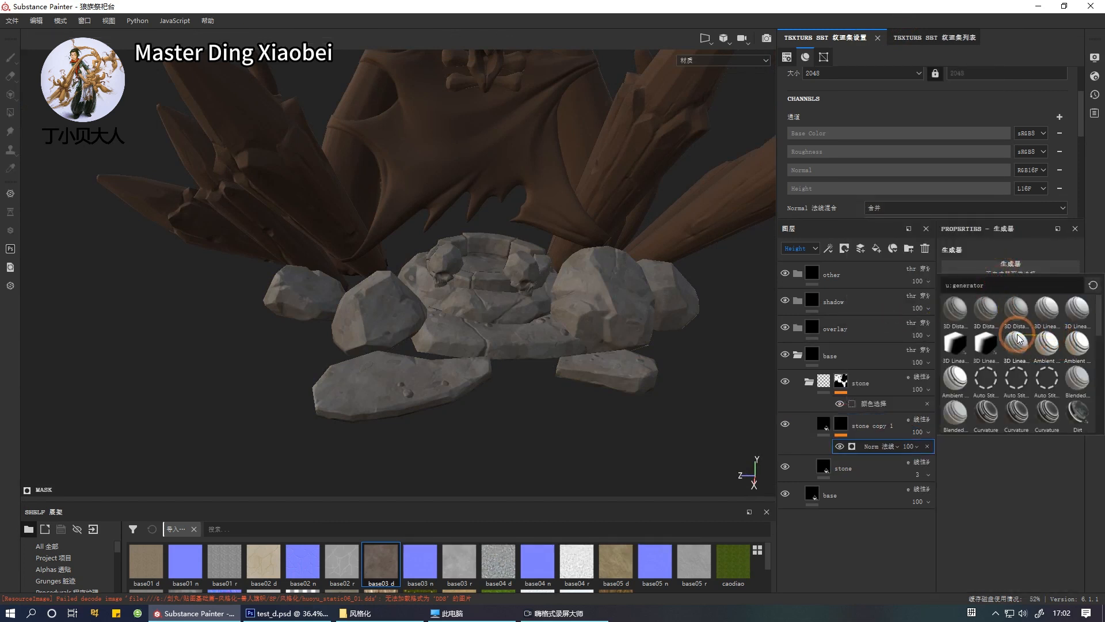
pyautogui.click(1019, 411)
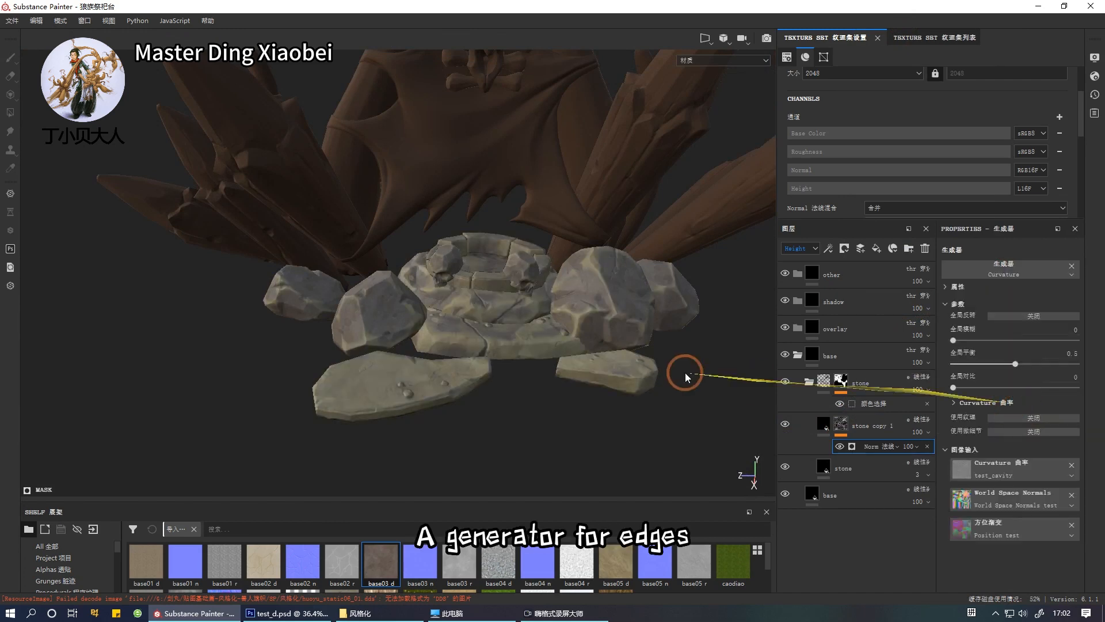
# Raise the Curvature generator's global balance to 0.62 and check the edges on the rocks.
pyautogui.scroll(5, 569, 351)
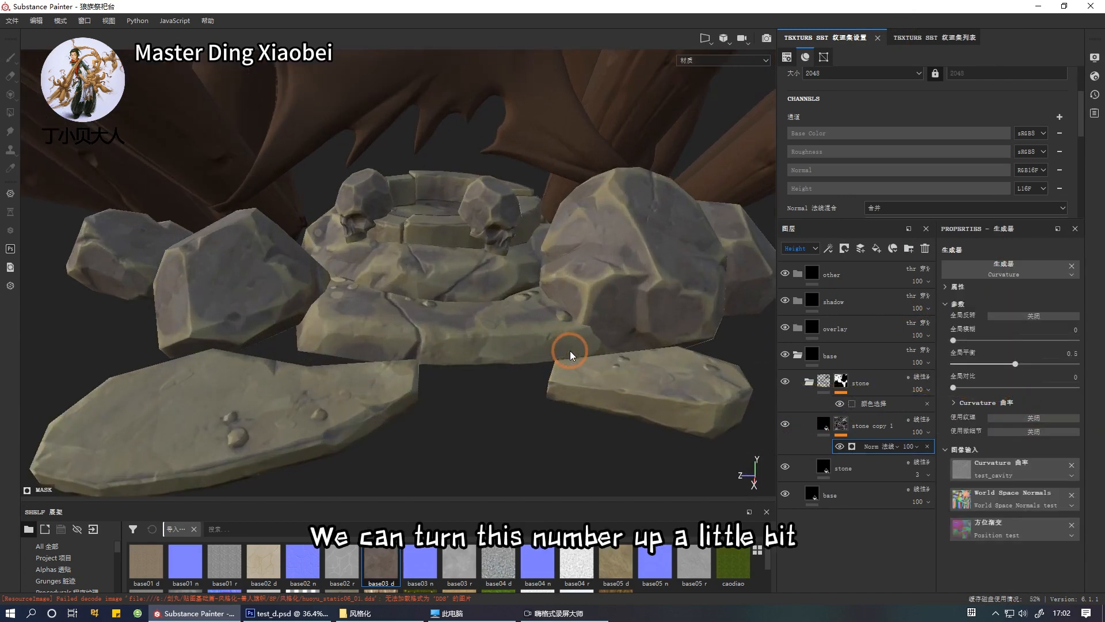
pyautogui.click(1030, 364)
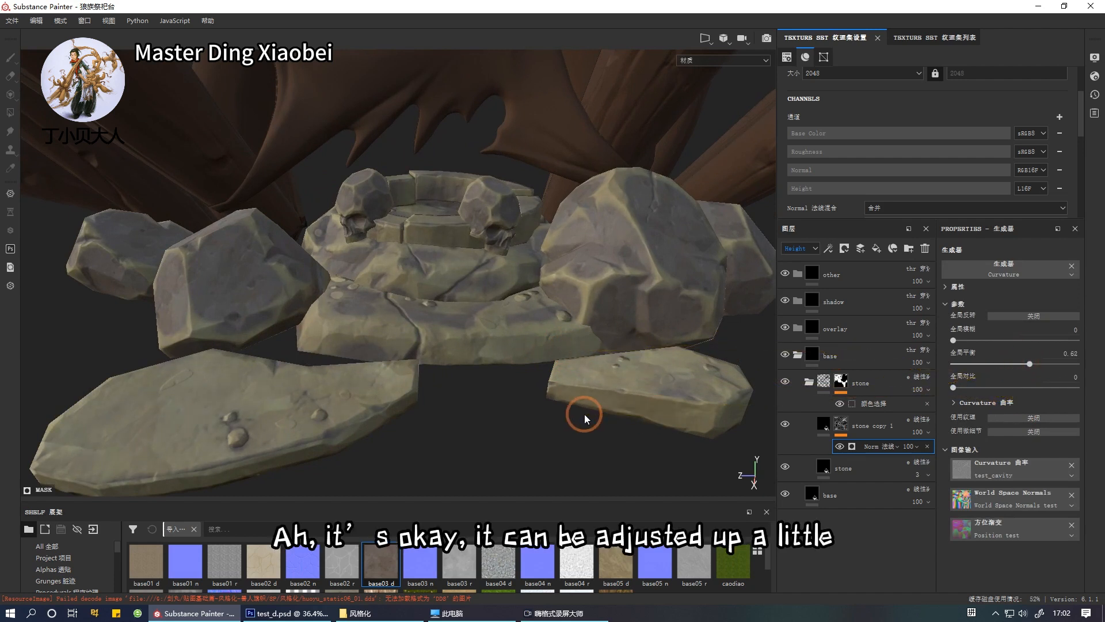
pyautogui.scroll(-3, 588, 419)
pyautogui.keyDown('alt'); pyautogui.moveTo(588, 420); pyautogui.dragTo(636, 459); pyautogui.keyUp('alt')
# Add a Color Balance filter to the content of the stone copy layer.
pyautogui.click(823, 424)
pyautogui.rightClick(824, 424)
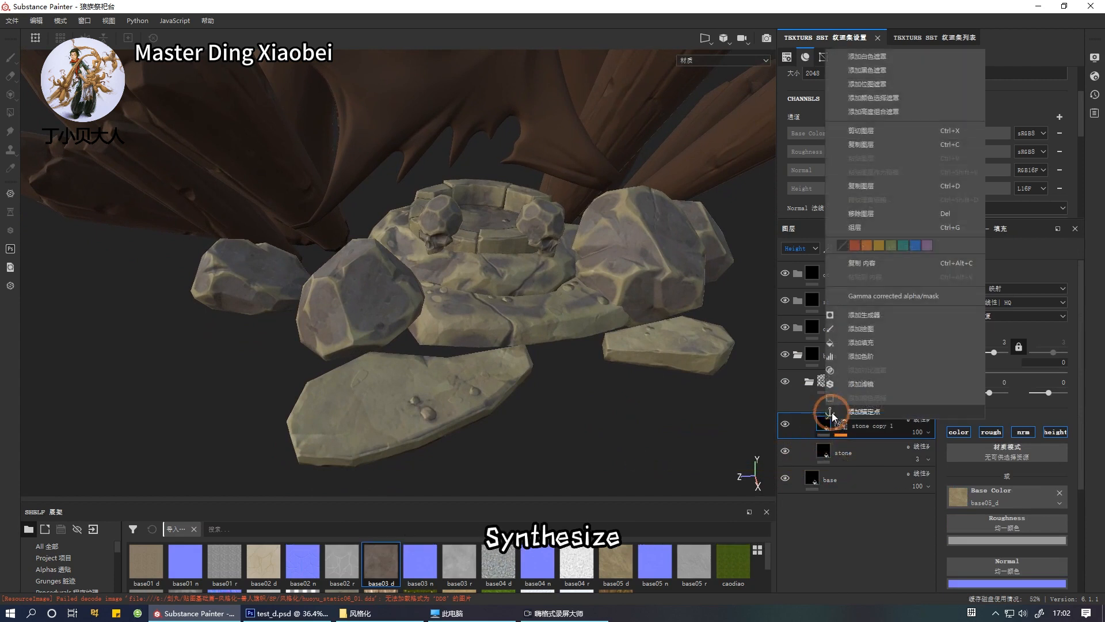
pyautogui.click(857, 384)
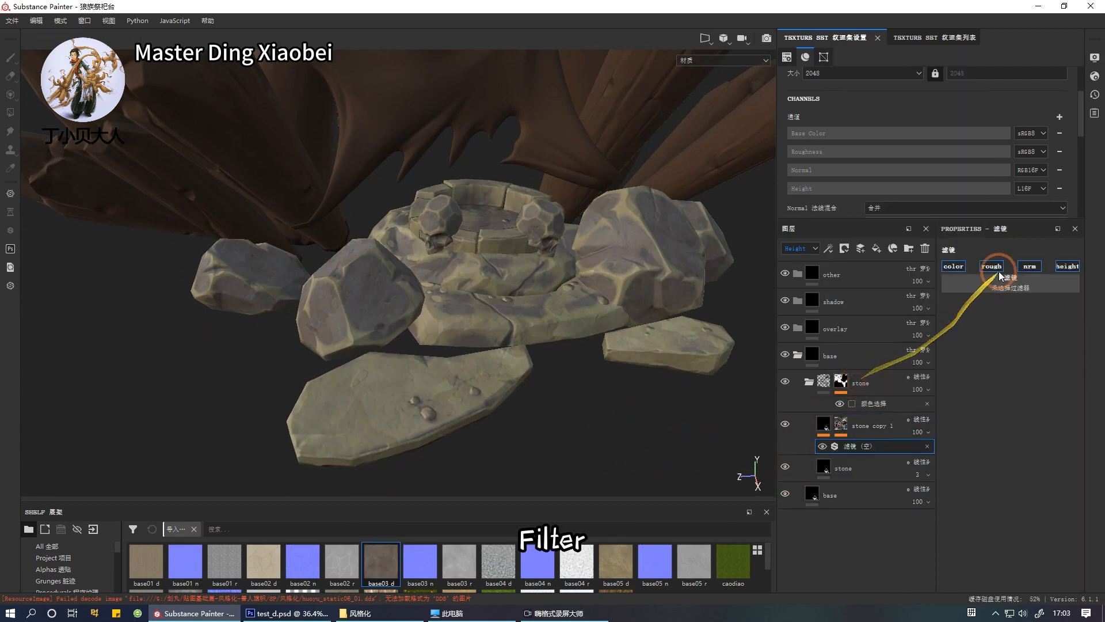
pyautogui.click(993, 278)
pyautogui.scroll(-3, 996, 345)
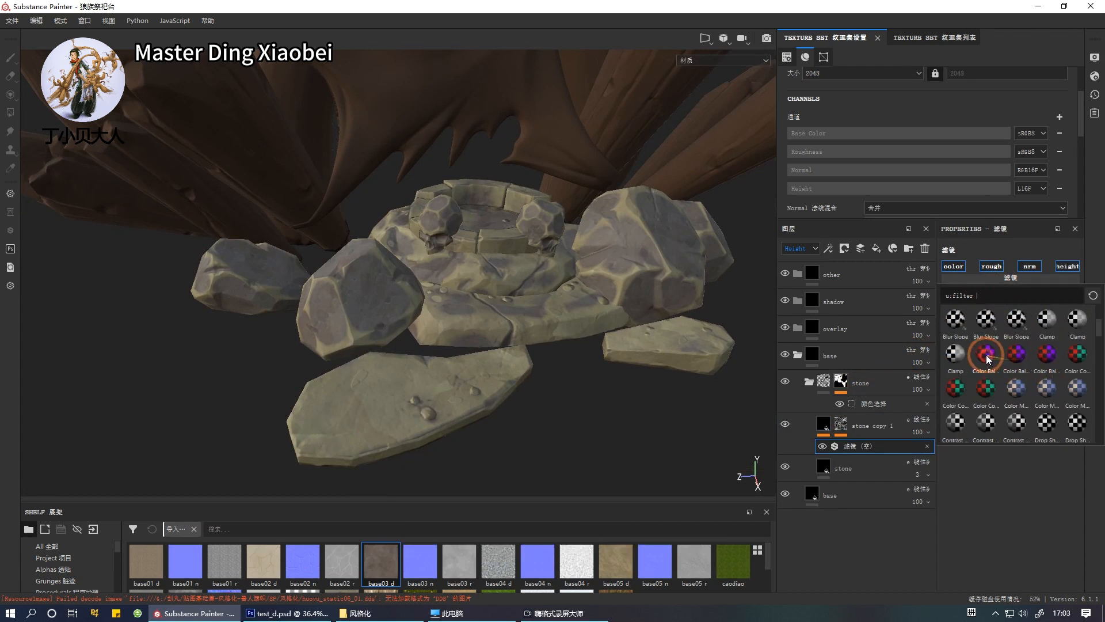
pyautogui.click(987, 355)
# Set the Color Balance highlights to cyan-red -0.4, magenta-green -0.41 and yellow-blue 0.56.
pyautogui.click(957, 332)
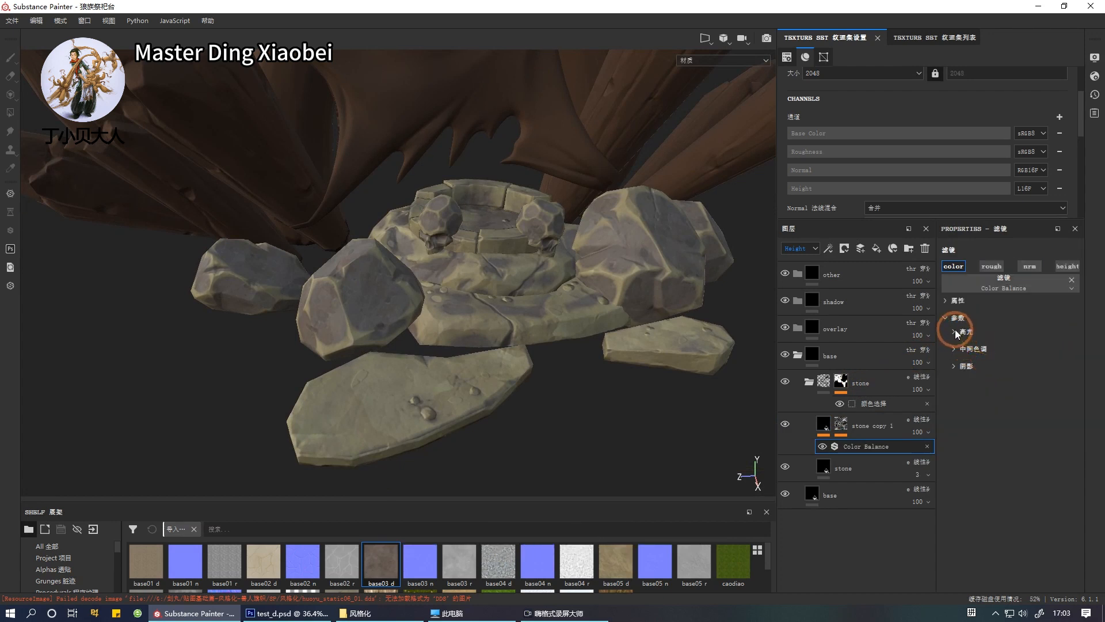
pyautogui.click(959, 332)
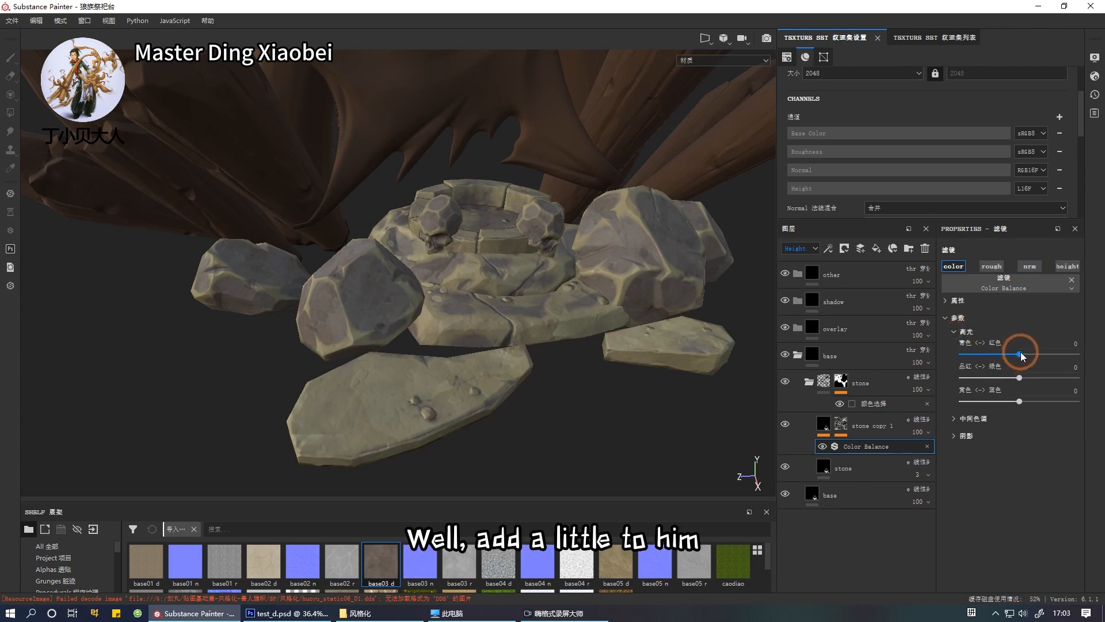
pyautogui.moveTo(1021, 351); pyautogui.dragTo(996, 352)
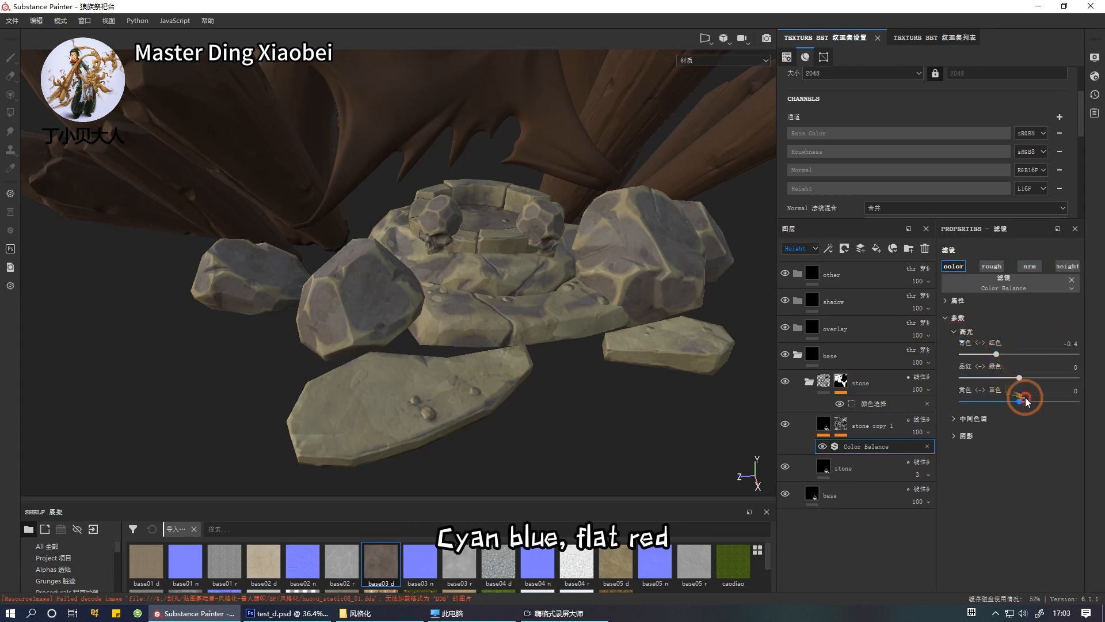
pyautogui.click(996, 378)
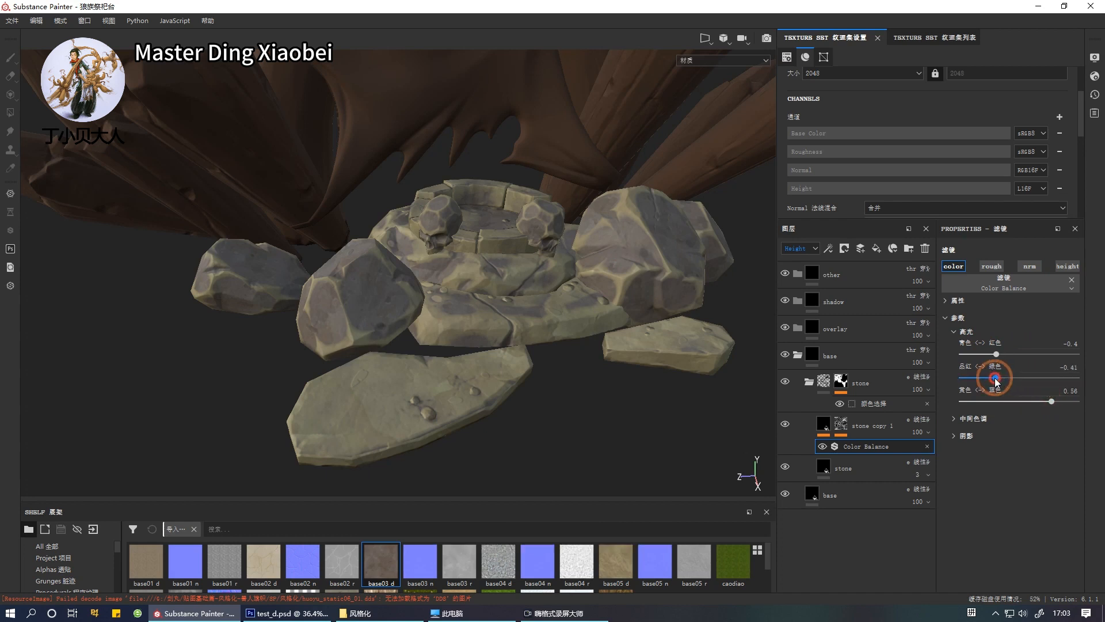
pyautogui.click(824, 445)
# Set Color Balance cyan-red, magenta-green and yellow-blue to -0.73, -0.36, 0.32 for the midtones and -0.38, -0.49, 0.31 for the shadows.
pyautogui.click(954, 419)
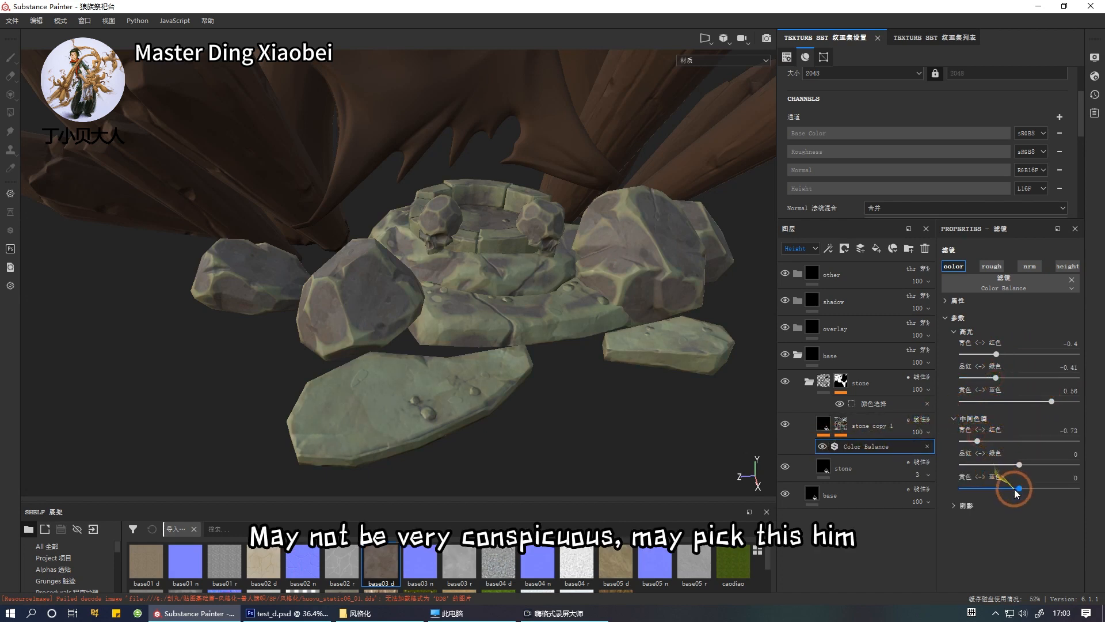
pyautogui.moveTo(1011, 464); pyautogui.dragTo(999, 465)
pyautogui.click(987, 465)
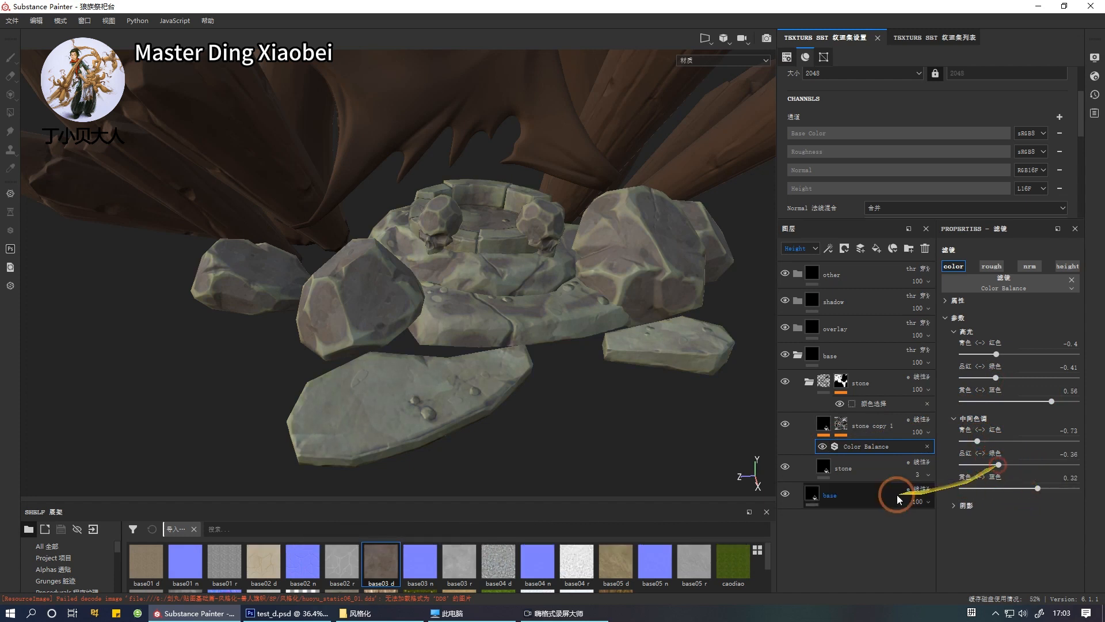
pyautogui.click(955, 506)
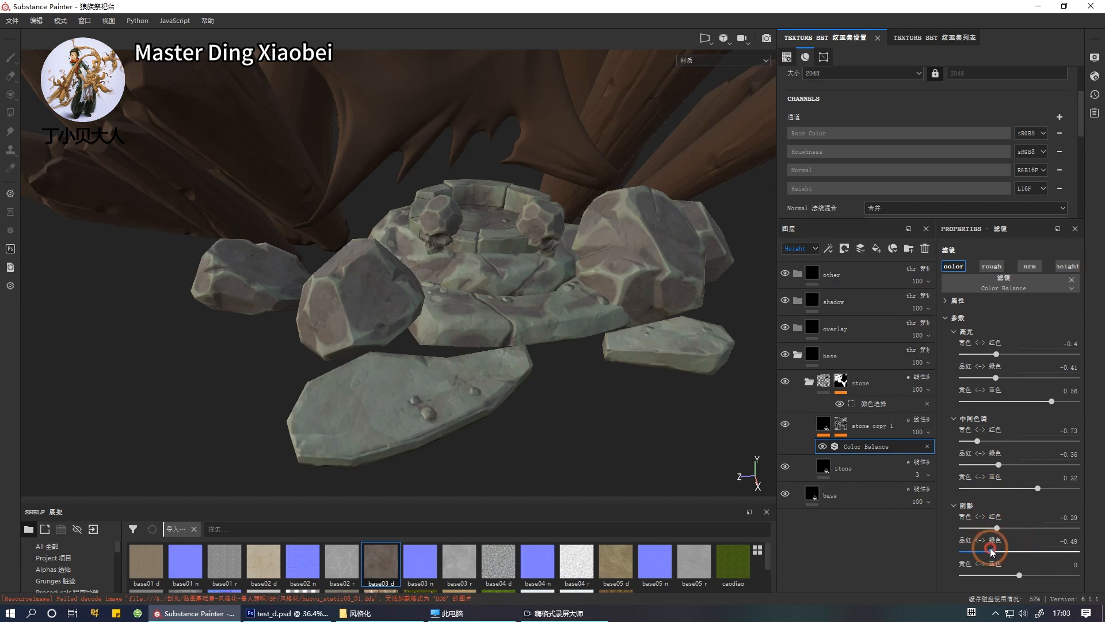
pyautogui.moveTo(1020, 576); pyautogui.dragTo(1035, 576)
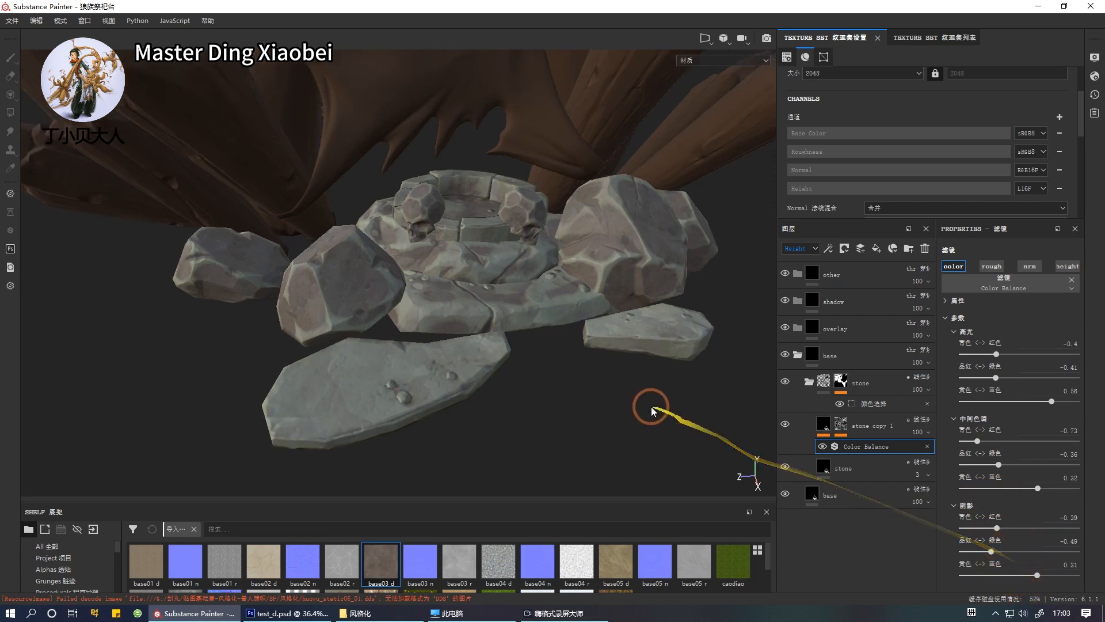
# Add an HSL Perceptive filter above the Color Balance filter on the stone copy layer.
pyautogui.rightClick(844, 448)
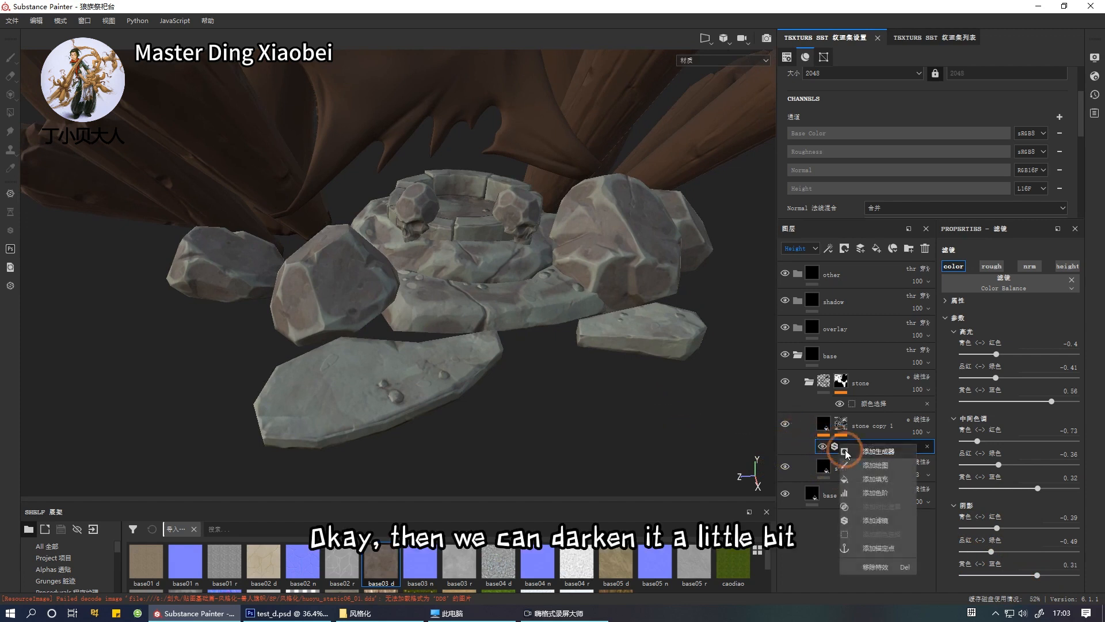
pyautogui.click(872, 520)
pyautogui.click(1005, 286)
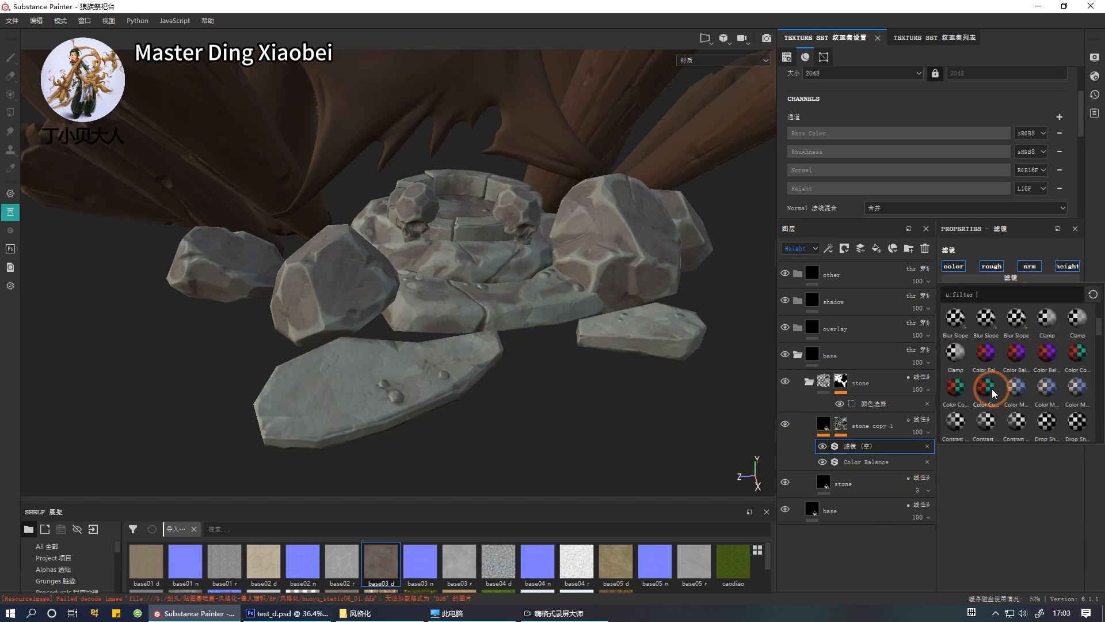
pyautogui.scroll(-3, 1013, 385)
pyautogui.scroll(-2, 1019, 389)
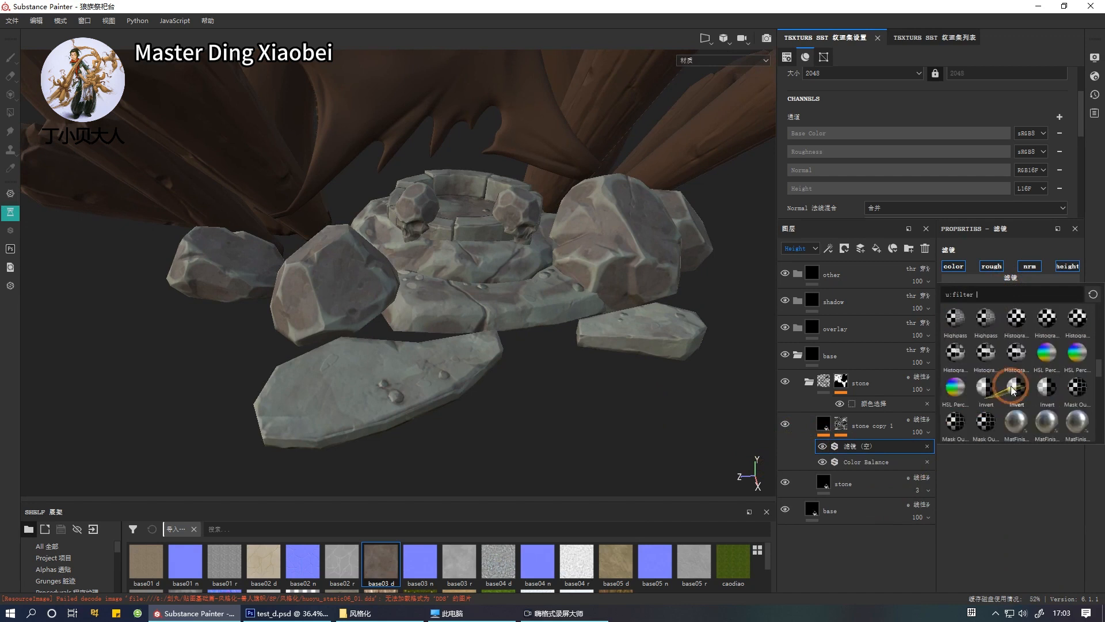
pyautogui.click(959, 391)
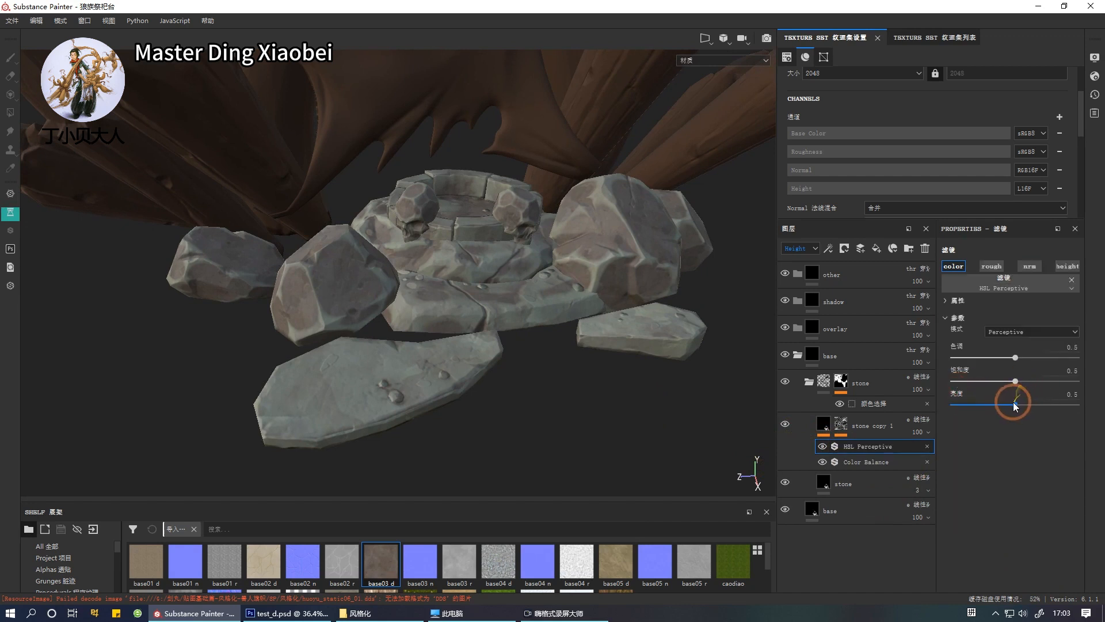
# Set the stone copy's HSL Perceptive lightness to 0.413 and saturation to 0.592, checking the rocks' color.
pyautogui.moveTo(1015, 405); pyautogui.dragTo(1007, 405)
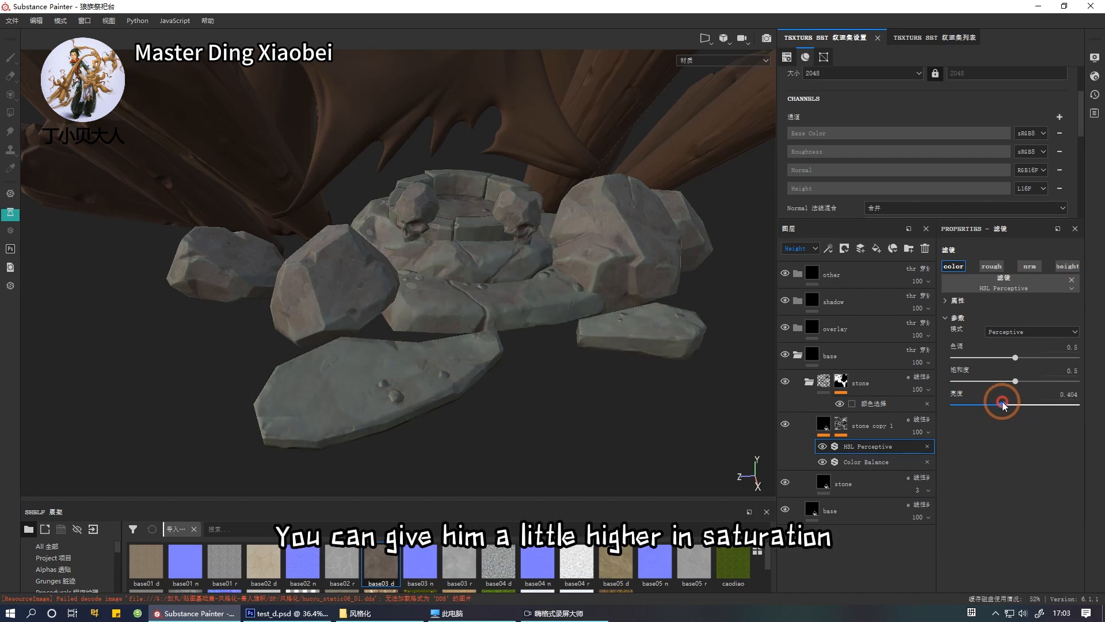
pyautogui.moveTo(1015, 382); pyautogui.dragTo(1029, 383)
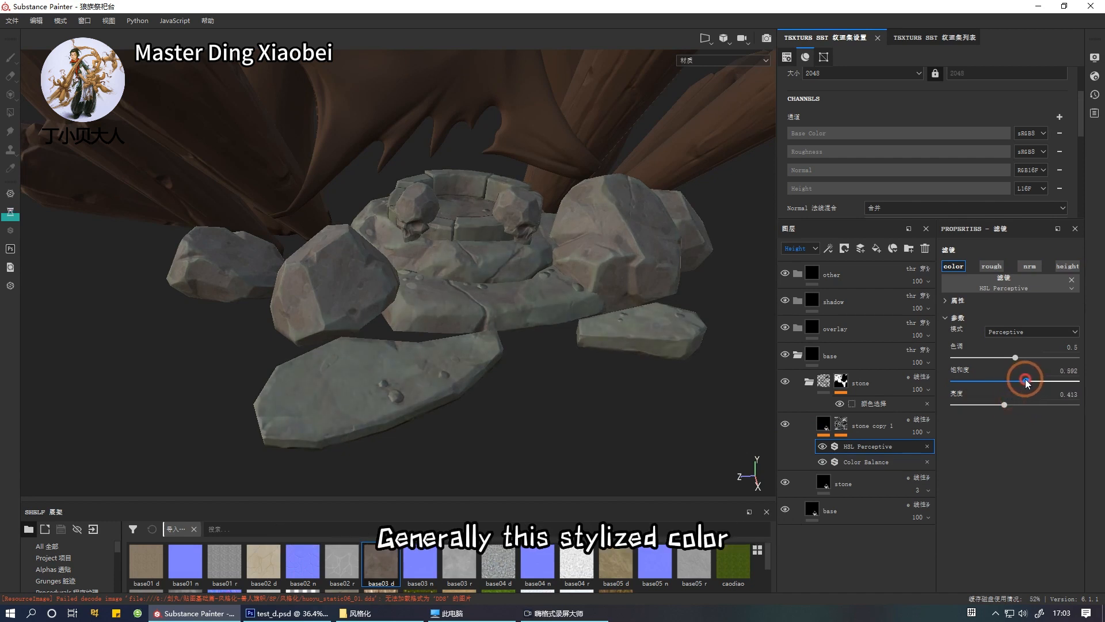
pyautogui.keyDown('alt'); pyautogui.moveTo(585, 360); pyautogui.dragTo(584, 420); pyautogui.keyUp('alt')
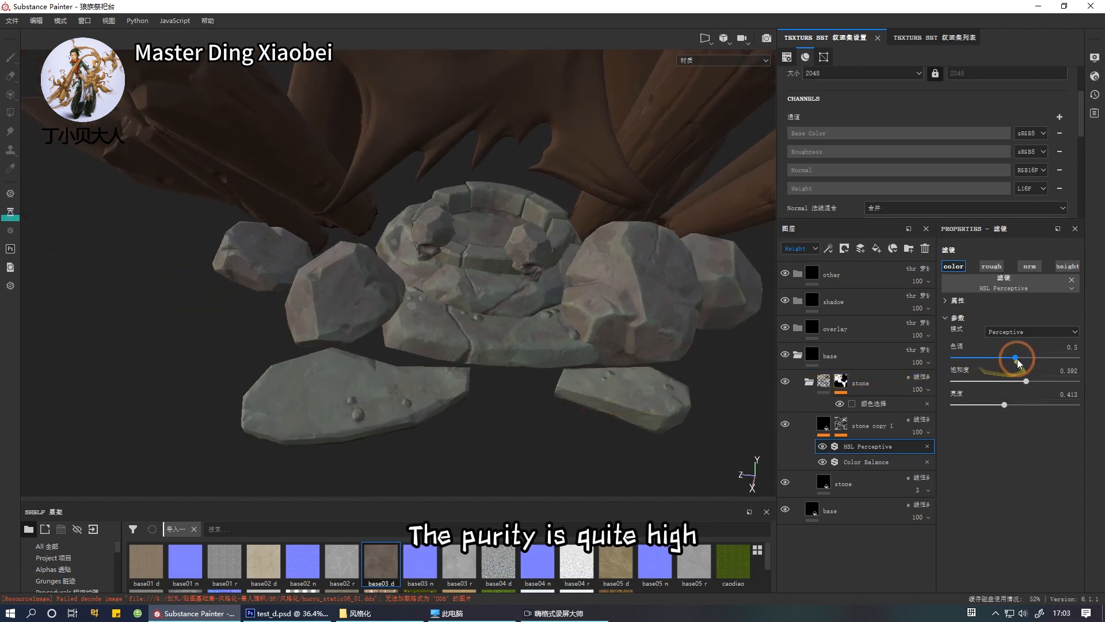
pyautogui.keyDown('alt'); pyautogui.moveTo(753, 395); pyautogui.dragTo(741, 420); pyautogui.keyUp('alt')
# Add an HSL Perceptive filter to the original stone layer.
pyautogui.click(824, 482)
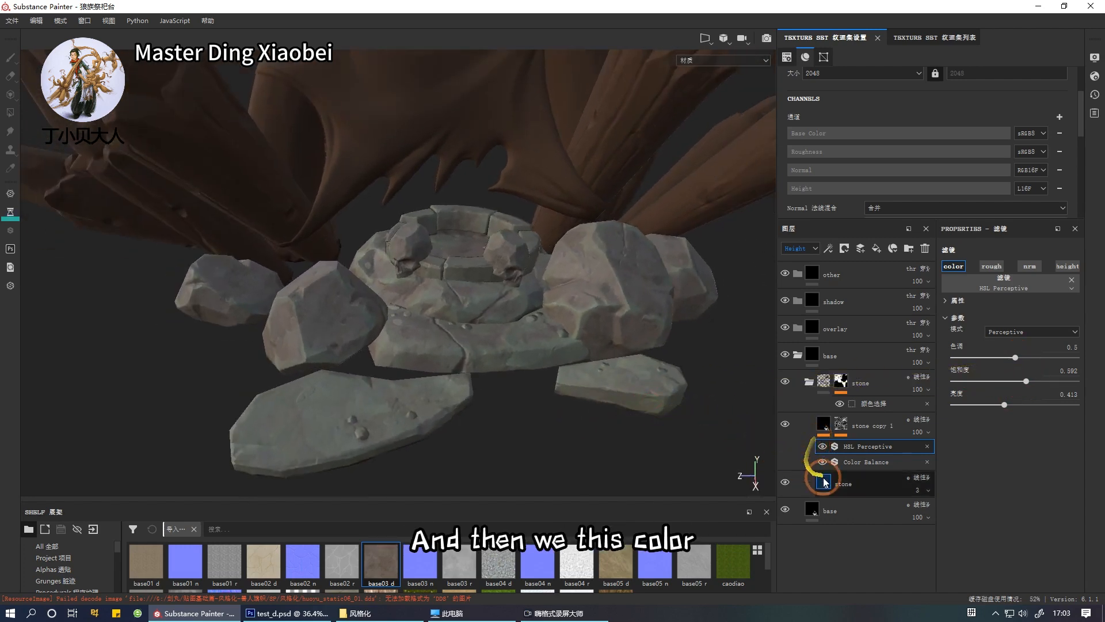
pyautogui.keyDown('alt'); pyautogui.moveTo(558, 410); pyautogui.dragTo(617, 411); pyautogui.keyUp('alt')
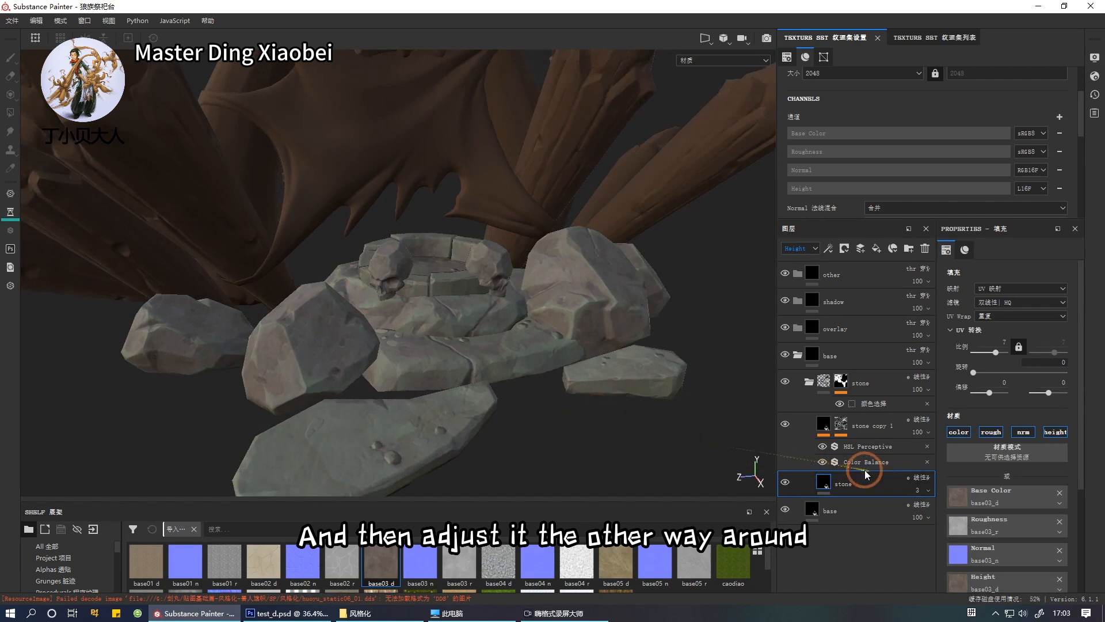
pyautogui.rightClick(838, 482)
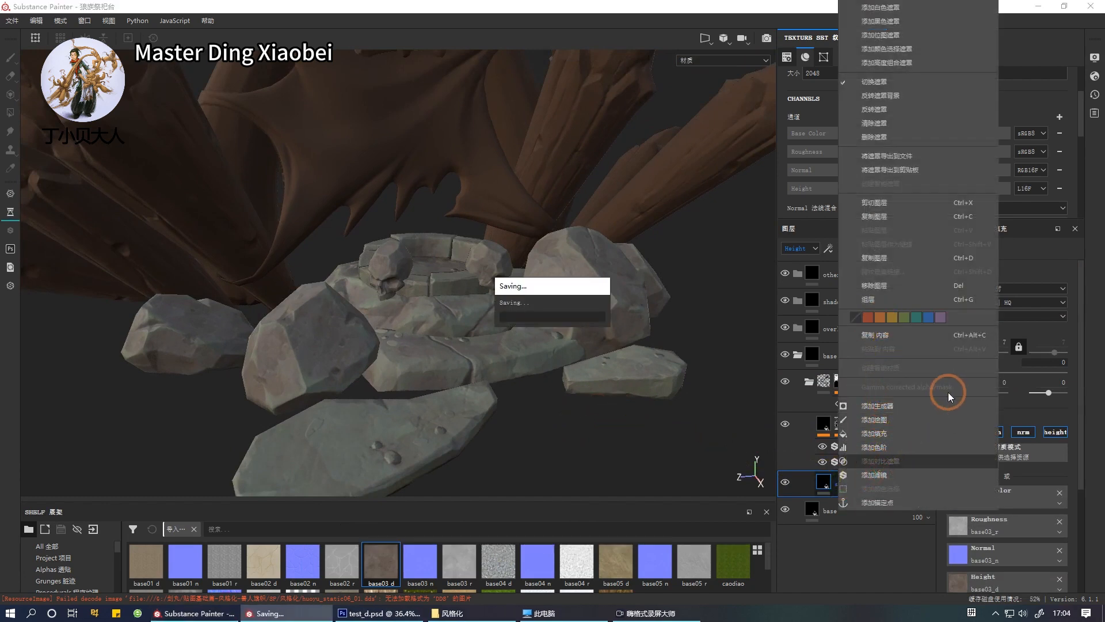
pyautogui.click(898, 475)
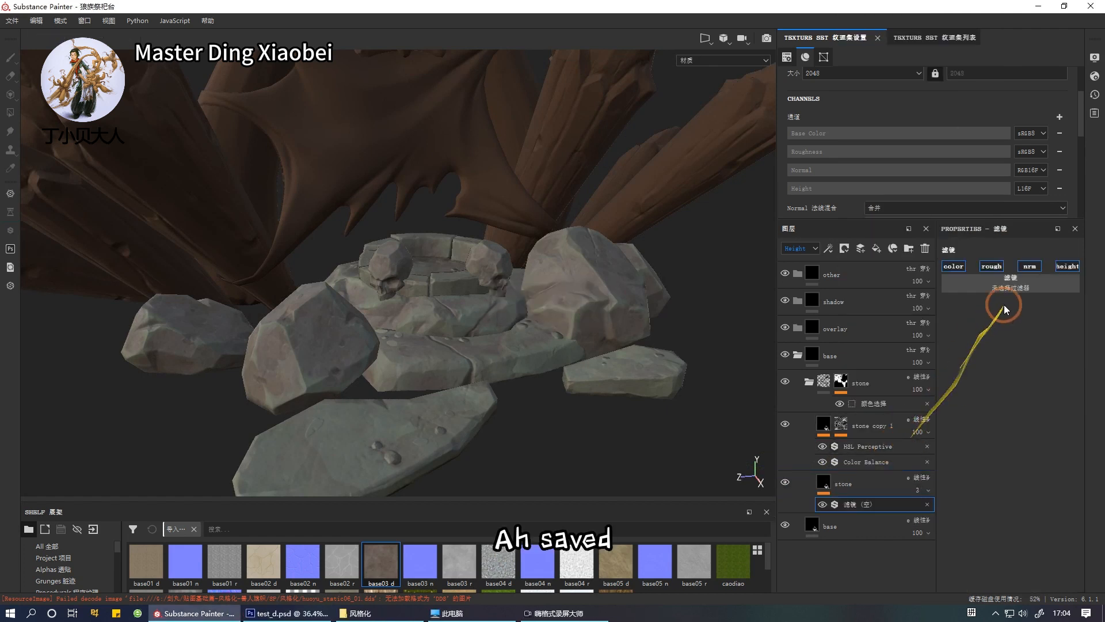
pyautogui.click(1011, 282)
pyautogui.scroll(-3, 1012, 306)
pyautogui.click(1011, 353)
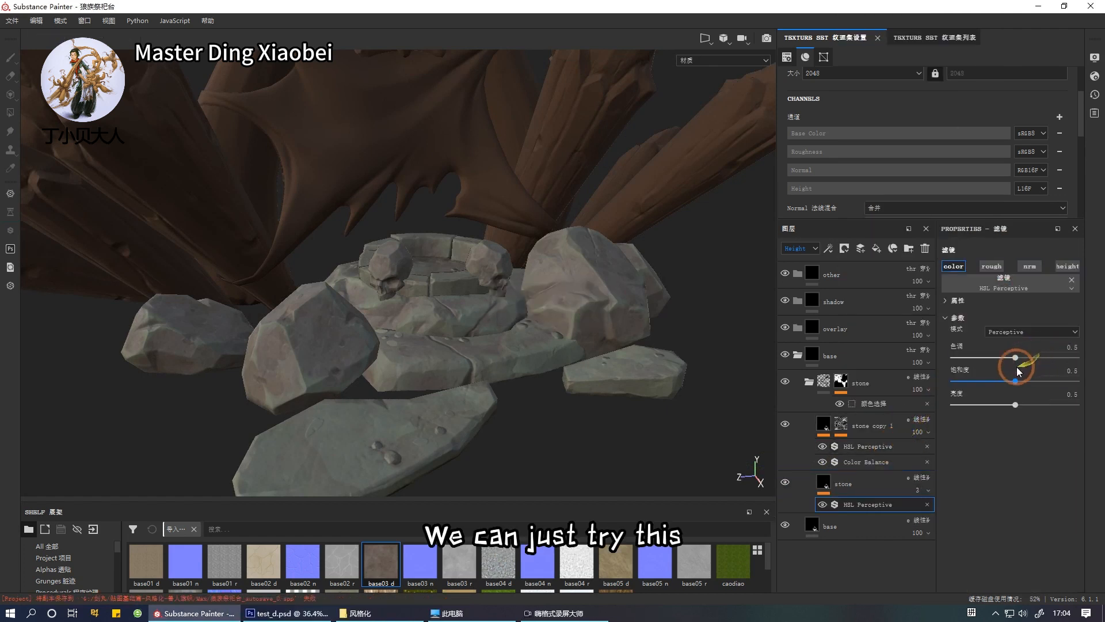
# Set the original stone layer's HSL Perceptive hue to 0.521, saturation to 0.554 and lightness to 0.488.
pyautogui.moveTo(1018, 357); pyautogui.dragTo(1017, 359)
pyautogui.moveTo(1014, 404); pyautogui.dragTo(1022, 382)
pyautogui.click(1017, 382)
pyautogui.keyDown('alt'); pyautogui.moveTo(582, 387); pyautogui.dragTo(606, 409); pyautogui.keyUp('alt')
pyautogui.scroll(-3, 605, 390)
pyautogui.scroll(2, 607, 409)
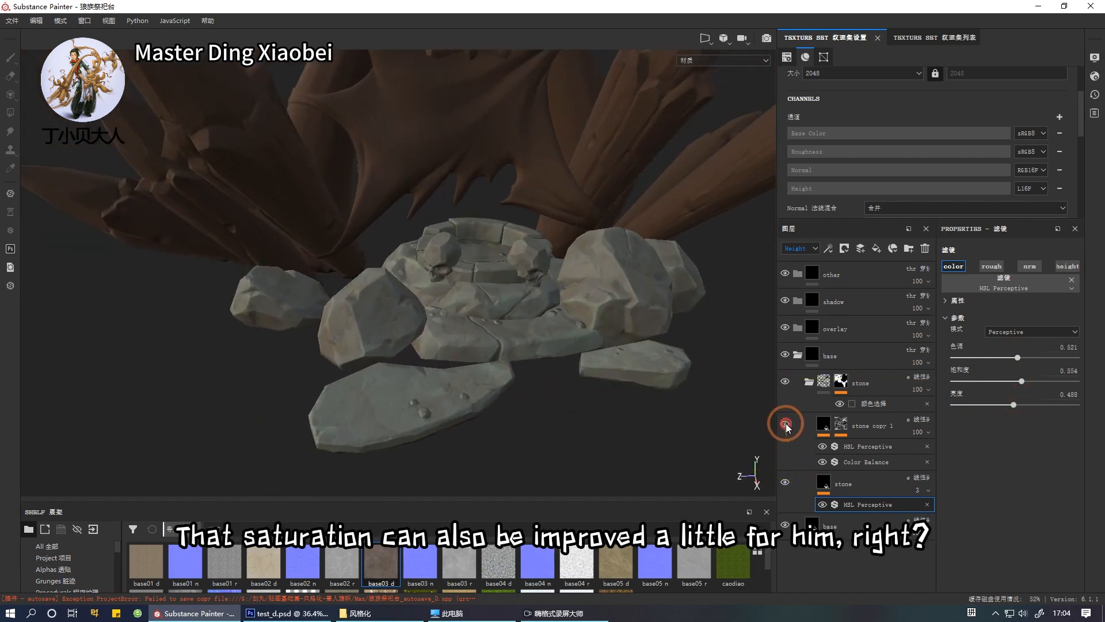
# Rename the stone copy layer to stone_边缘.
pyautogui.doubleClick(880, 427)
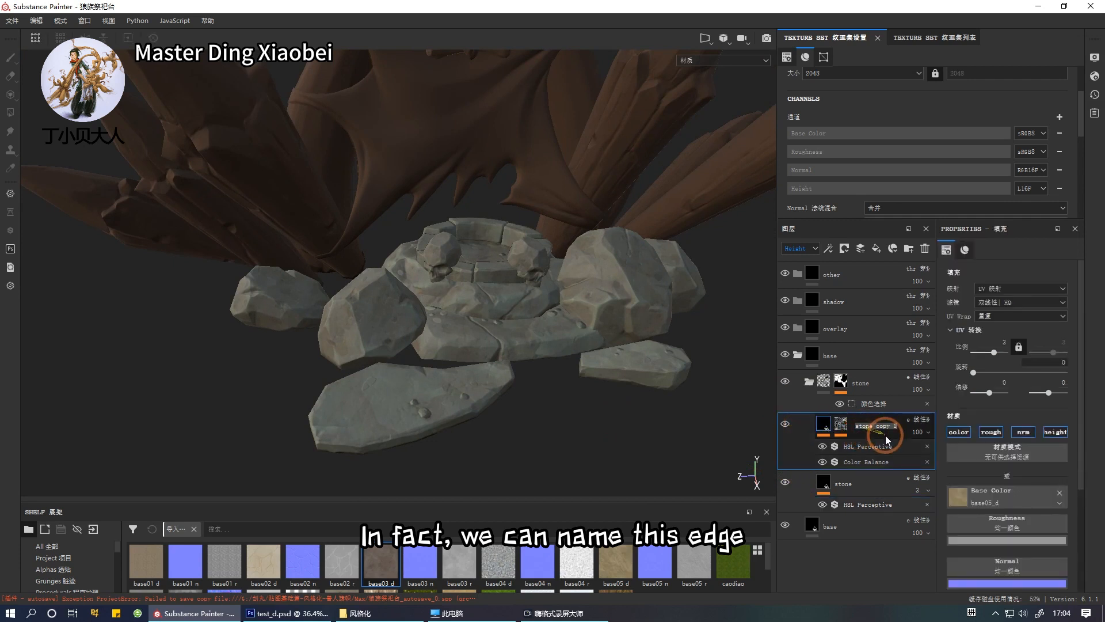
pyautogui.click(878, 426)
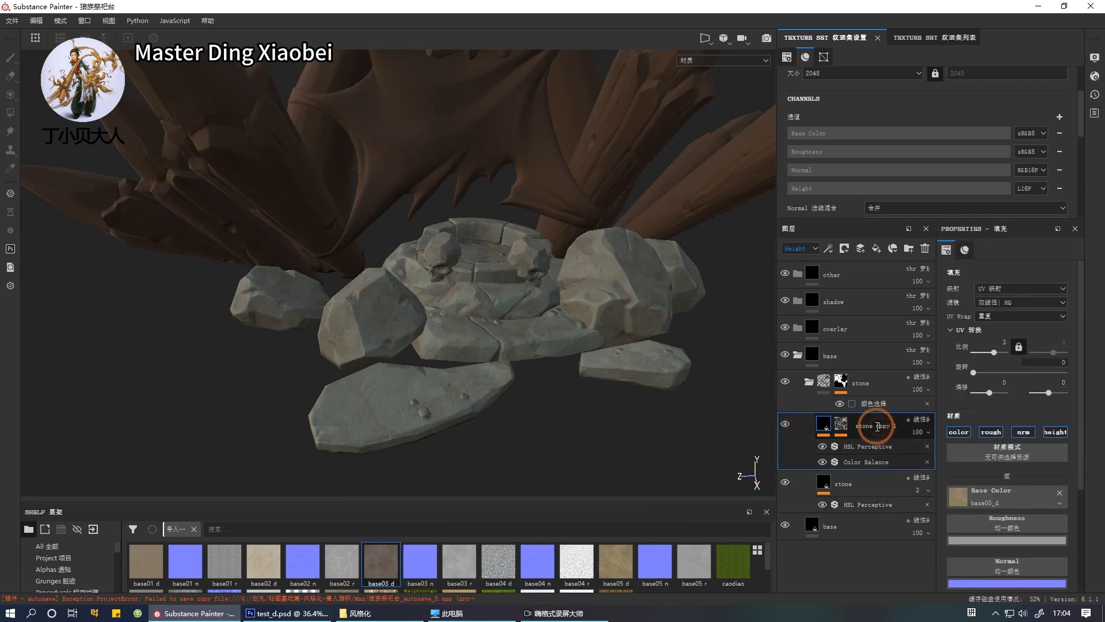
pyautogui.moveTo(875, 427); pyautogui.dragTo(1099, 455)
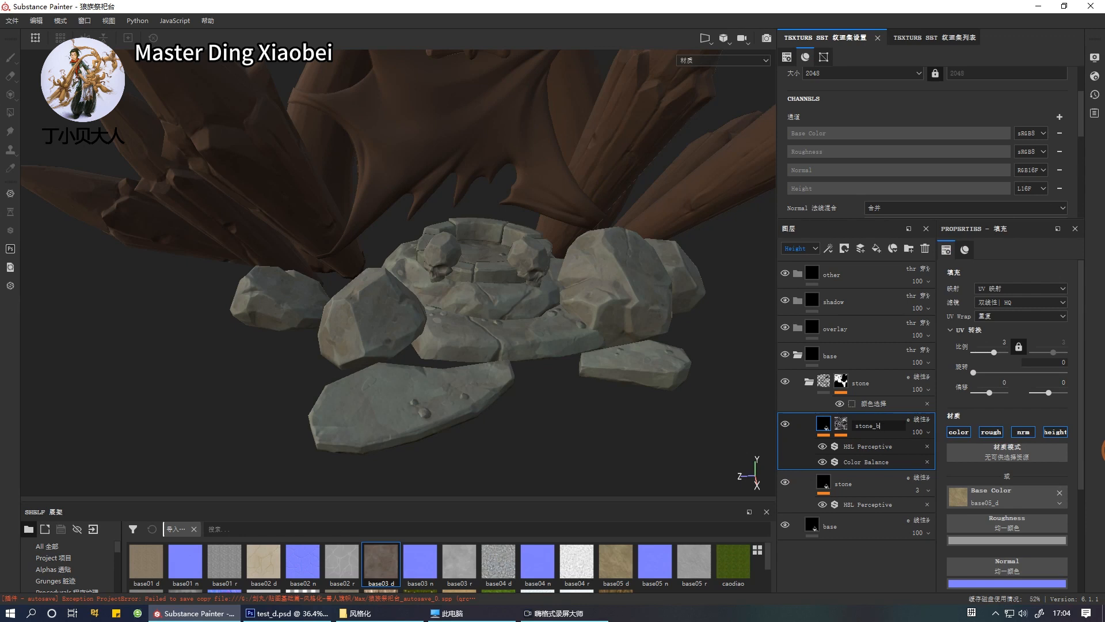
pyautogui.write("_bian'y")
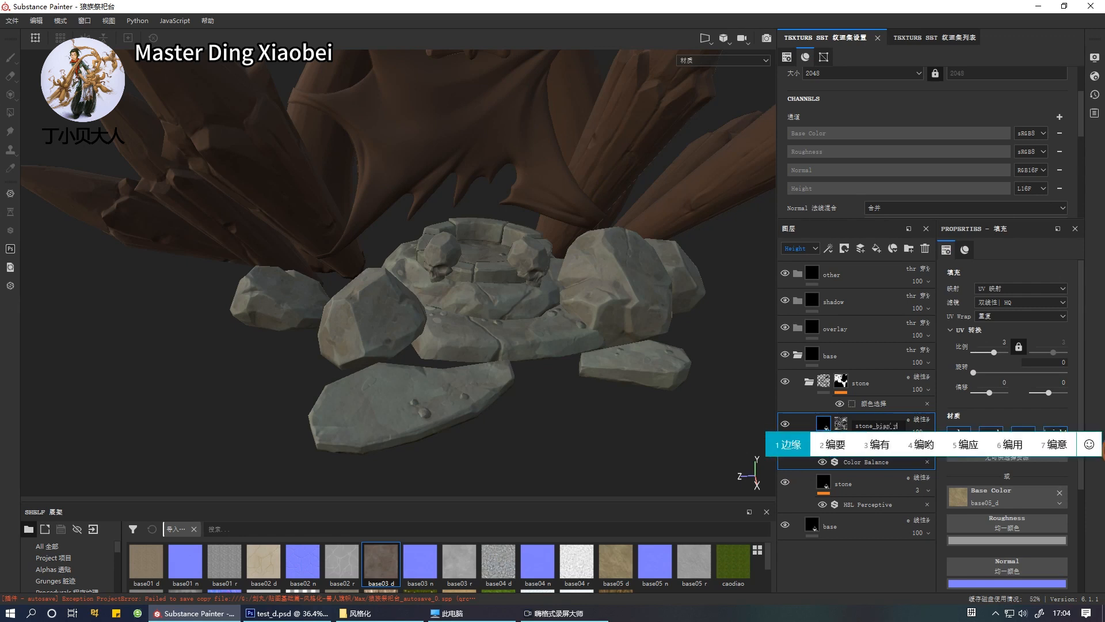
pyautogui.press('space')
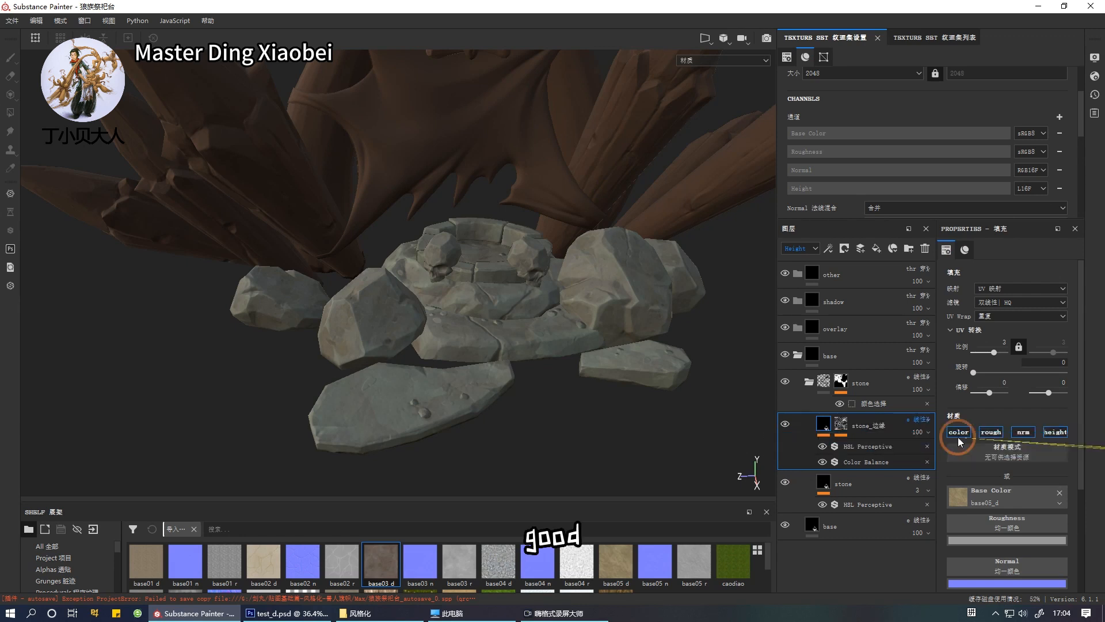
# Duplicate the stone_边缘 layer and rename the upper copy to stone_衔接.
pyautogui.scroll(3, 586, 445)
pyautogui.scroll(-1, 590, 448)
pyautogui.keyDown('alt'); pyautogui.moveTo(591, 448); pyautogui.dragTo(609, 424, button='middle'); pyautogui.keyUp('alt')
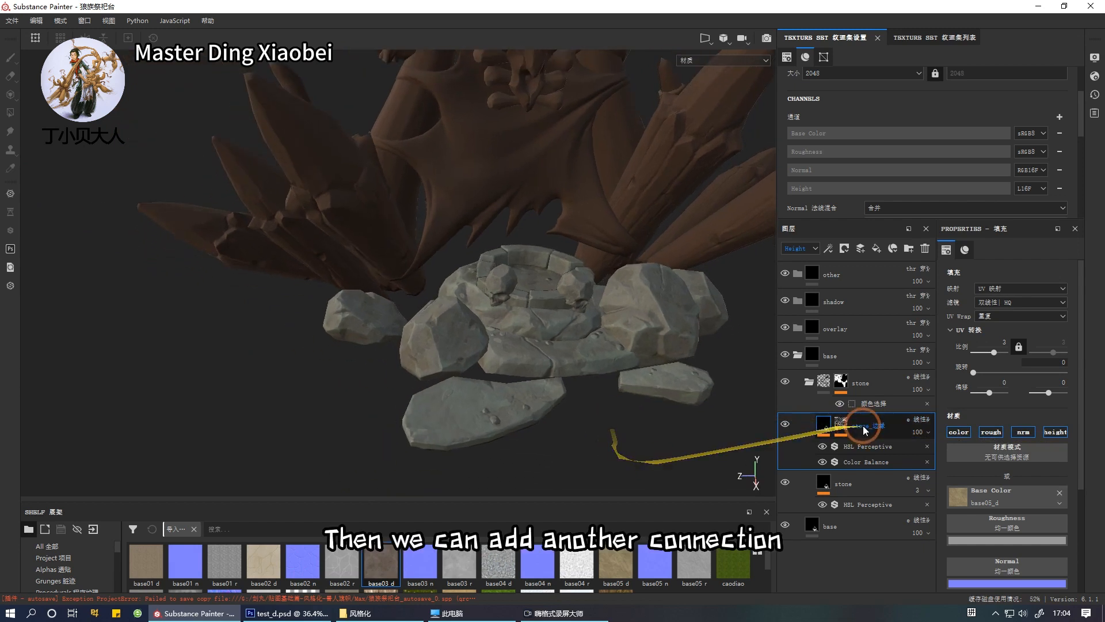
pyautogui.keyDown('alt'); pyautogui.moveTo(622, 427); pyautogui.dragTo(602, 428); pyautogui.keyUp('alt')
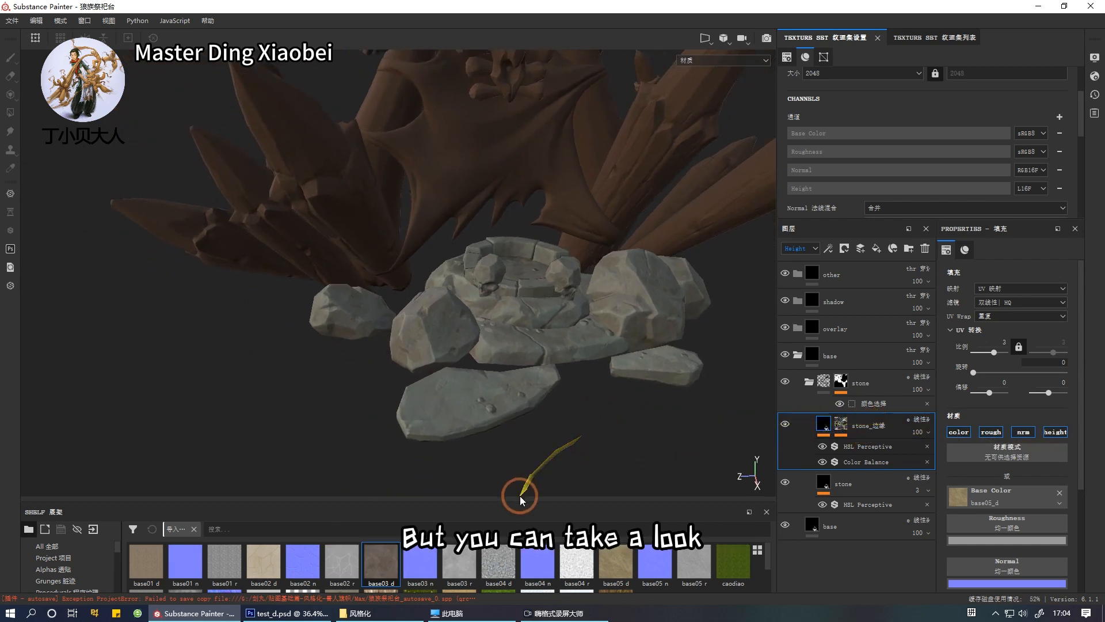
pyautogui.moveTo(523, 501); pyautogui.dragTo(528, 479)
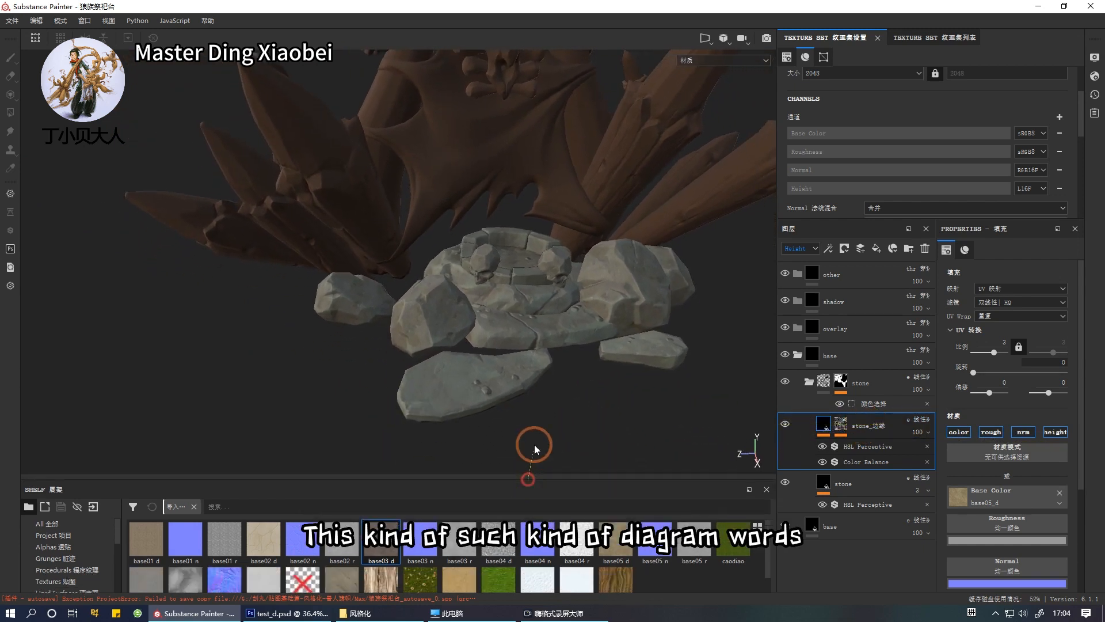
pyautogui.keyDown('alt'); pyautogui.moveTo(535, 444); pyautogui.dragTo(543, 373, button='middle'); pyautogui.keyUp('alt')
pyautogui.keyDown('alt'); pyautogui.moveTo(543, 372); pyautogui.dragTo(560, 371); pyautogui.keyUp('alt')
pyautogui.keyDown('alt'); pyautogui.moveTo(561, 370); pyautogui.dragTo(537, 386, button='middle'); pyautogui.keyUp('alt')
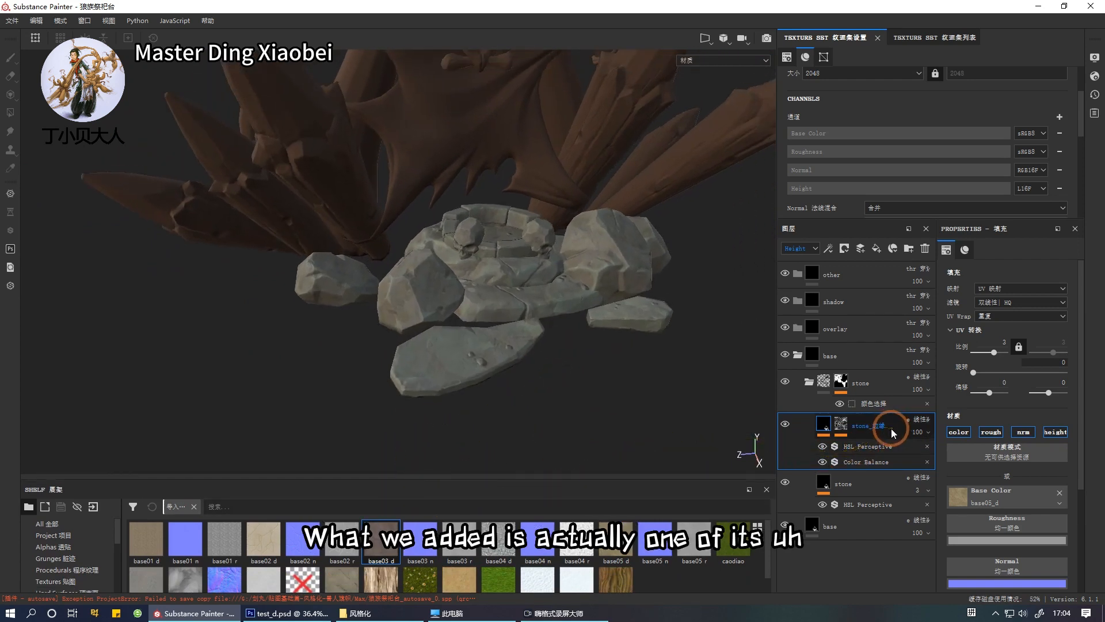
pyautogui.hotkey('ctrl', 'd')
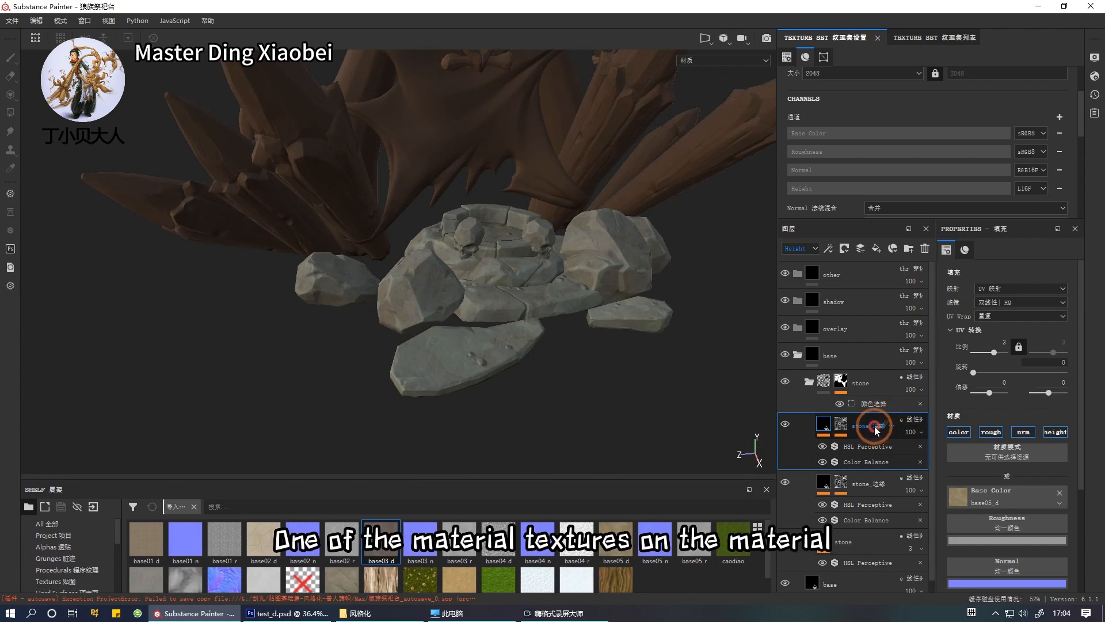
pyautogui.moveTo(875, 427); pyautogui.dragTo(946, 429)
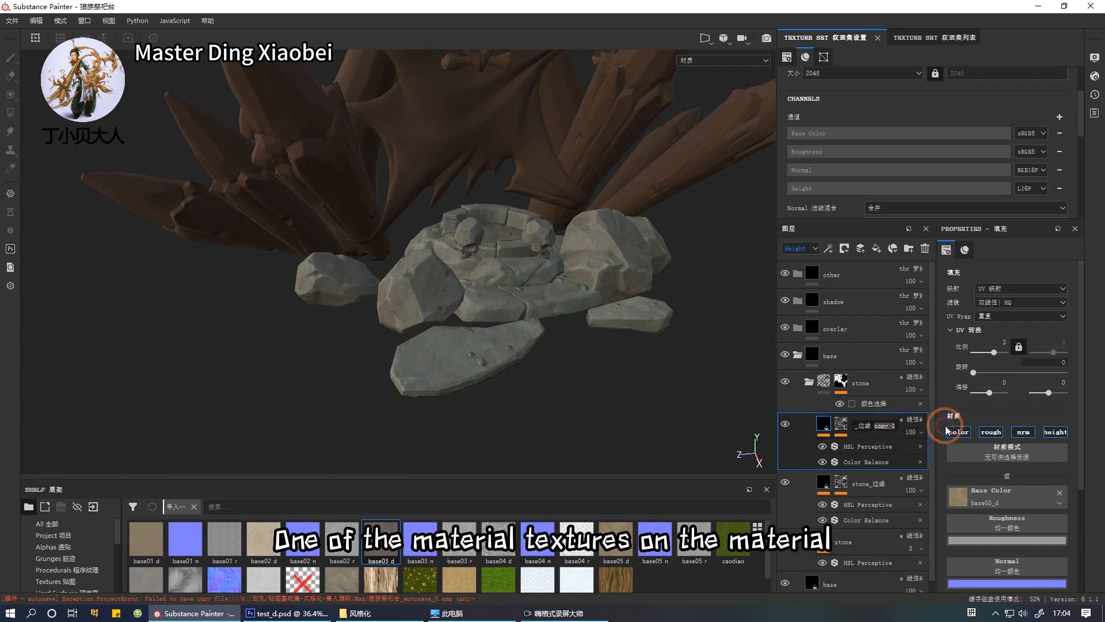
pyautogui.press('BackSpace')
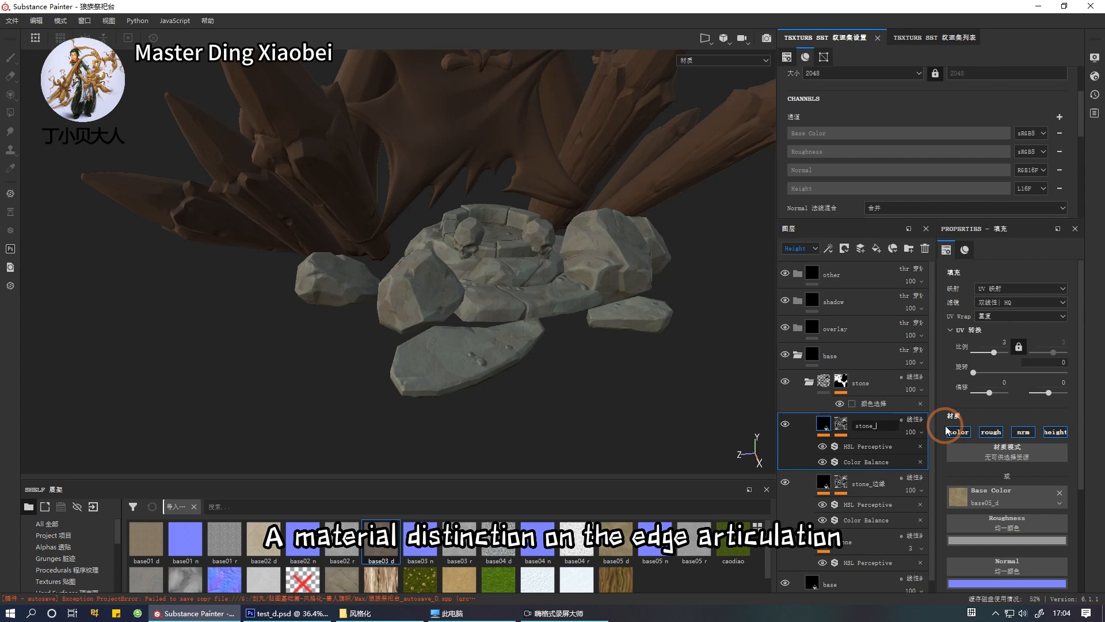
pyautogui.write('衔接')
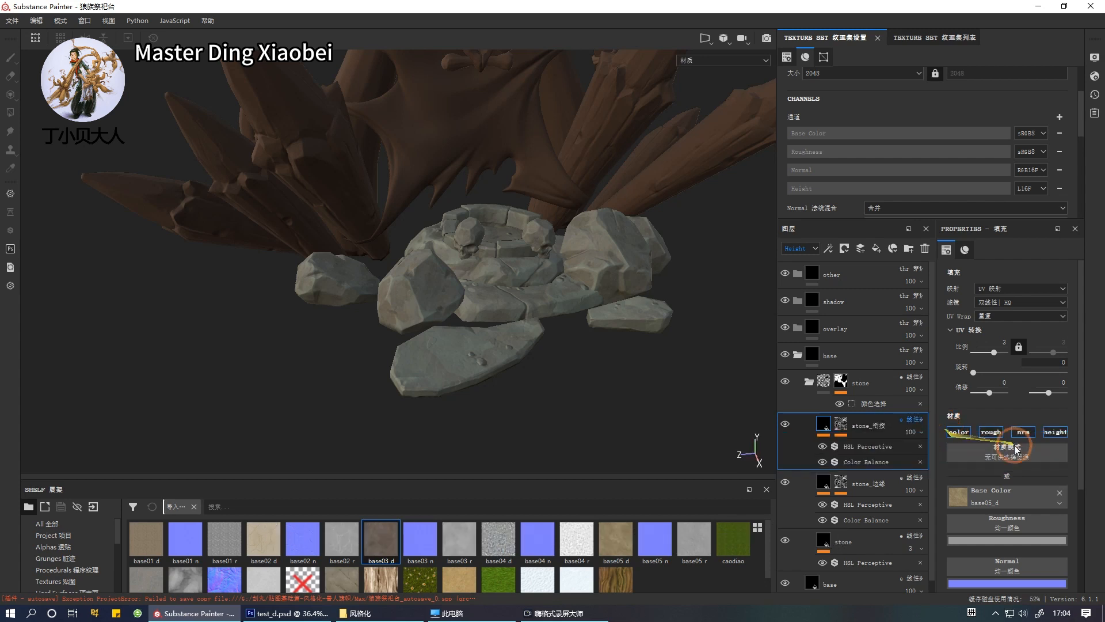
# Enlarge the shelf and assign base05_n to the Normal channel and base05_r to the Roughness channel of the stone_衔接 layer.
pyautogui.scroll(-2, 1024, 469)
pyautogui.moveTo(538, 397)
pyautogui.keyDown('alt'); pyautogui.mouseDown()
pyautogui.moveTo(531, 390)
pyautogui.moveTo(547, 389)
pyautogui.mouseUp(); pyautogui.keyUp('alt')
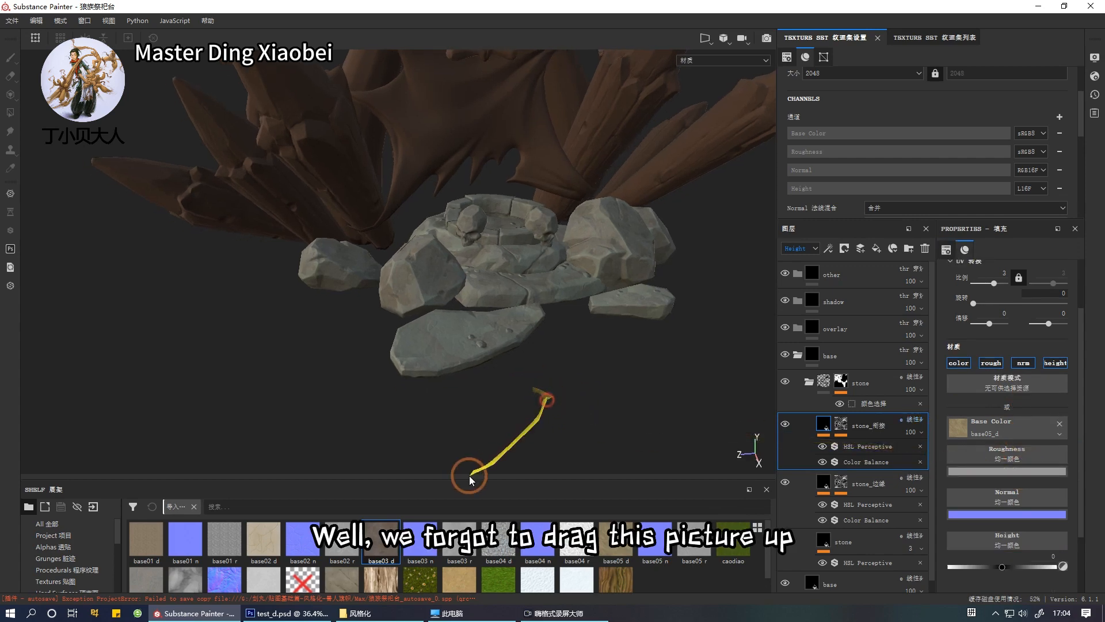
pyautogui.moveTo(463, 479); pyautogui.dragTo(469, 425)
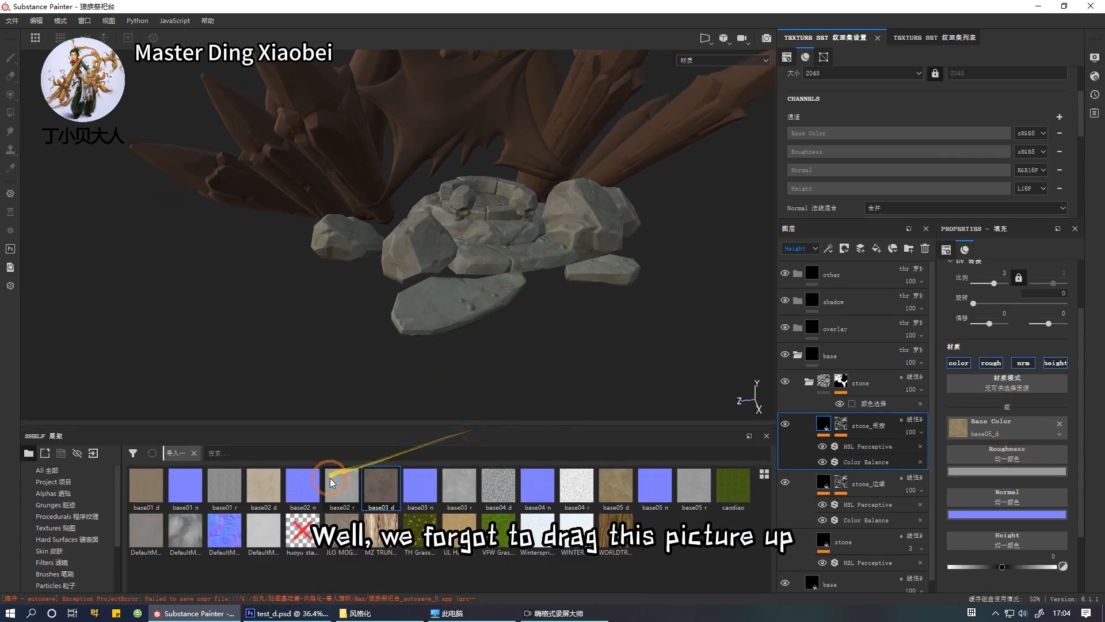
pyautogui.moveTo(615, 486); pyautogui.dragTo(987, 497)
pyautogui.moveTo(697, 485); pyautogui.dragTo(969, 453)
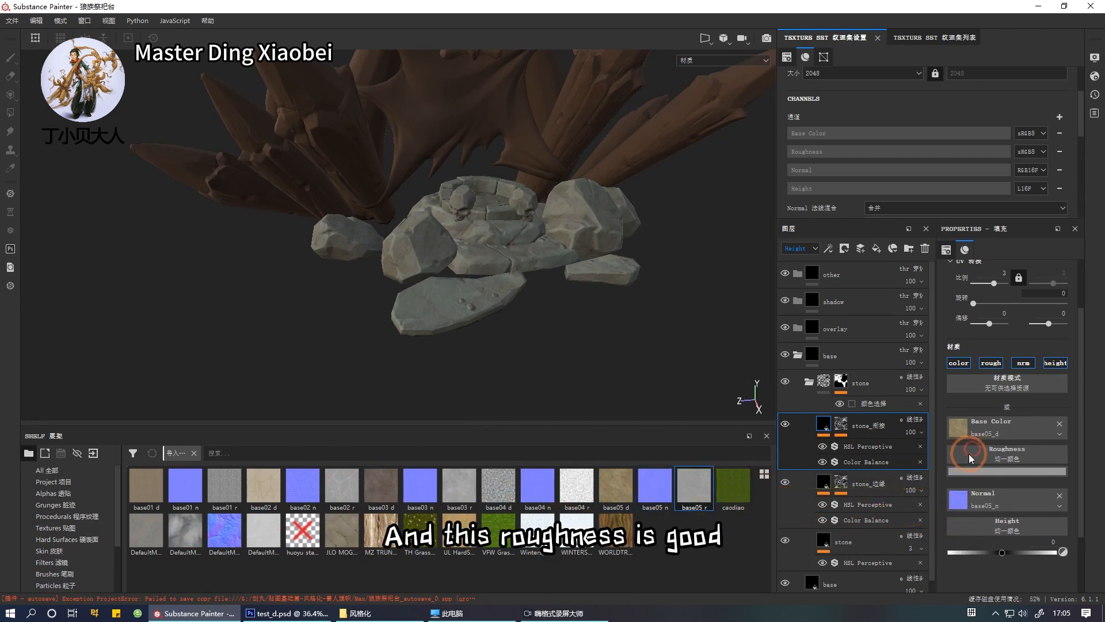
# Examine the textured rocks up close and check the normal map format in the project configuration.
pyautogui.keyDown('alt'); pyautogui.moveTo(599, 336); pyautogui.dragTo(466, 346); pyautogui.keyUp('alt')
pyautogui.keyDown('alt'); pyautogui.moveTo(466, 345); pyautogui.dragTo(541, 385, button='right'); pyautogui.keyUp('alt')
pyautogui.keyDown('alt'); pyautogui.moveTo(541, 386); pyautogui.dragTo(499, 362); pyautogui.keyUp('alt')
pyautogui.moveTo(542, 353)
pyautogui.keyDown('shift'); pyautogui.mouseDown(button='right')
pyautogui.moveTo(612, 375)
pyautogui.moveTo(562, 358)
pyautogui.mouseUp(button='right'); pyautogui.keyUp('shift')
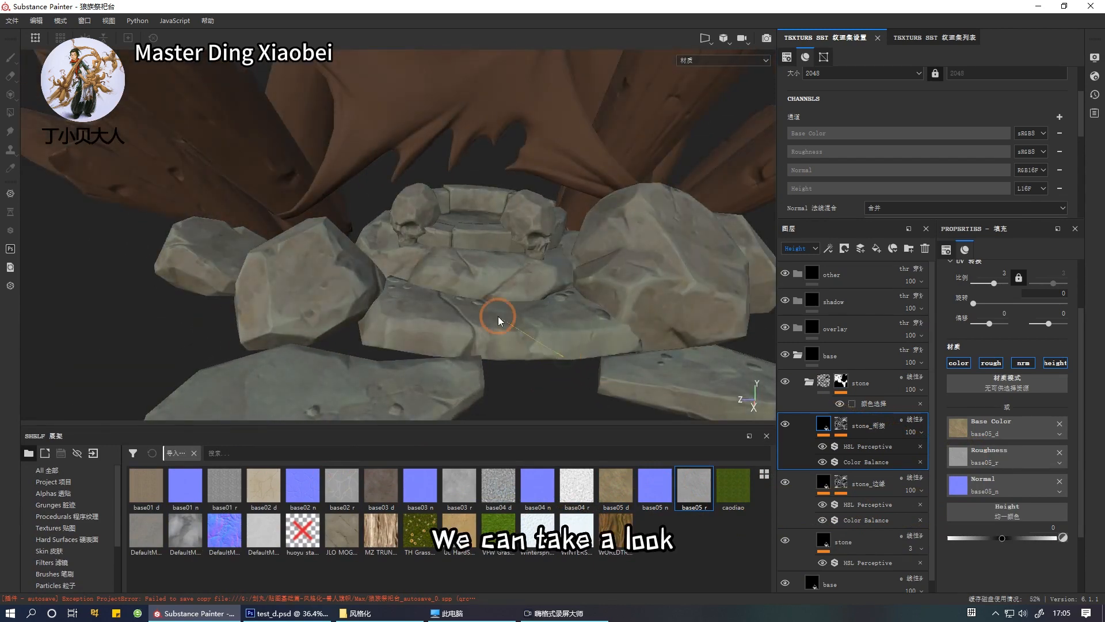
pyautogui.keyDown('alt'); pyautogui.moveTo(499, 318); pyautogui.dragTo(493, 317); pyautogui.keyUp('alt')
pyautogui.click(36, 21)
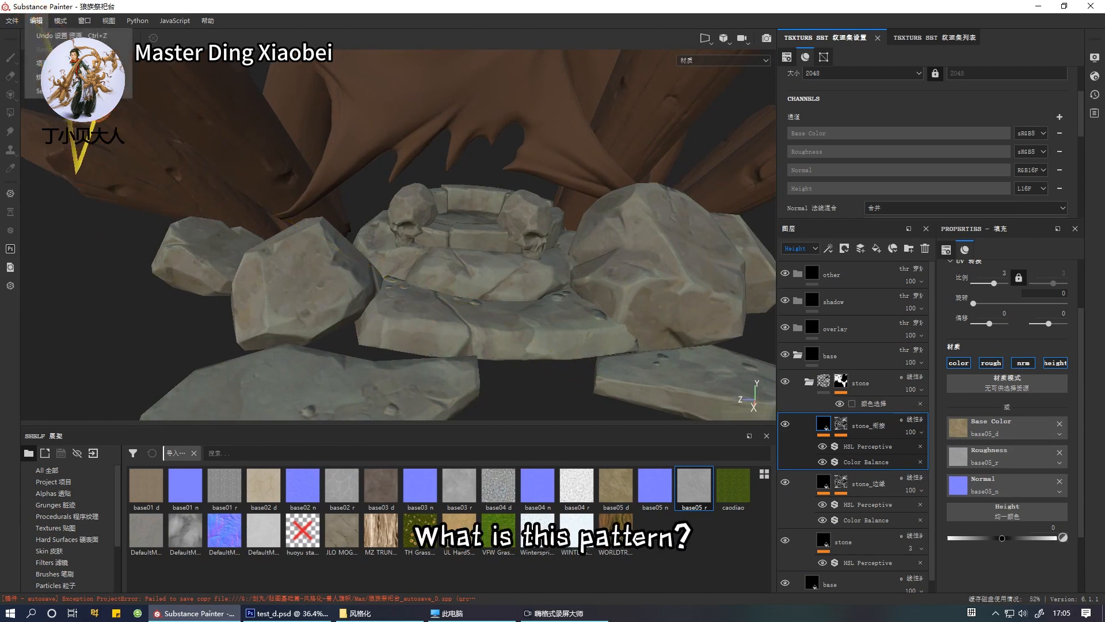
pyautogui.click(58, 63)
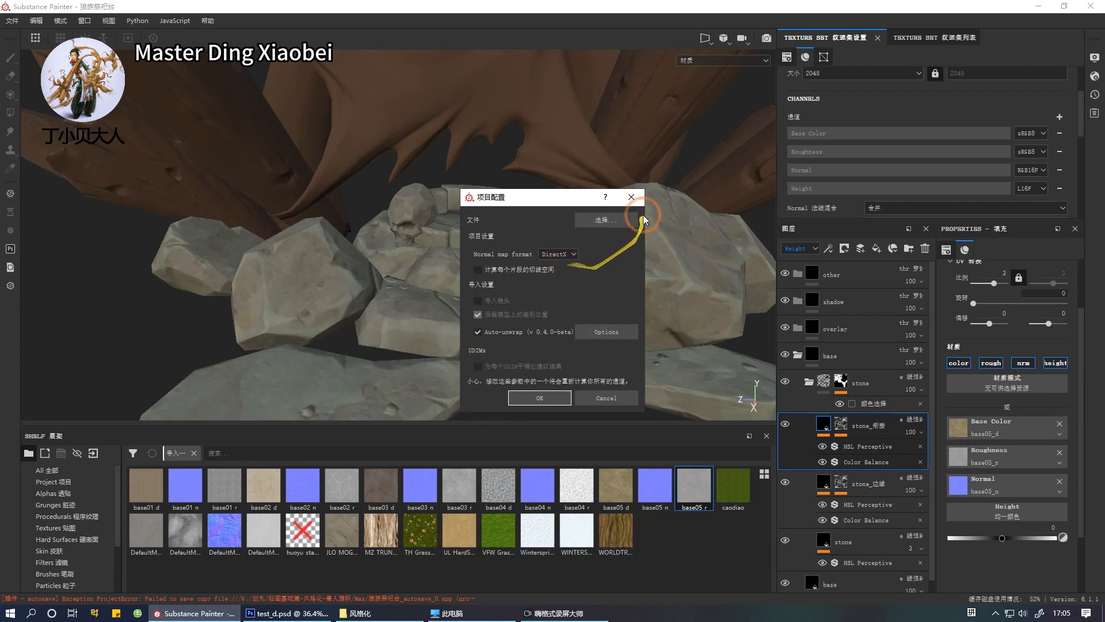
pyautogui.click(632, 197)
pyautogui.keyDown('alt'); pyautogui.moveTo(624, 241); pyautogui.dragTo(603, 311); pyautogui.keyUp('alt')
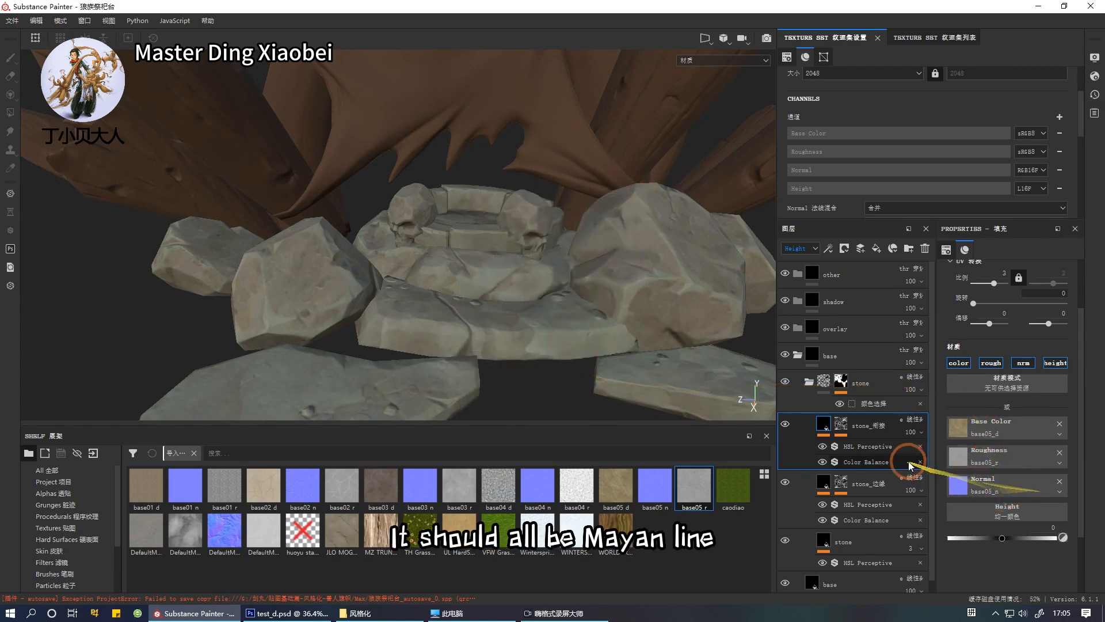
# Set the color space of the stone_衔接 layer's normal map to Direct3D normal.
pyautogui.click(1059, 491)
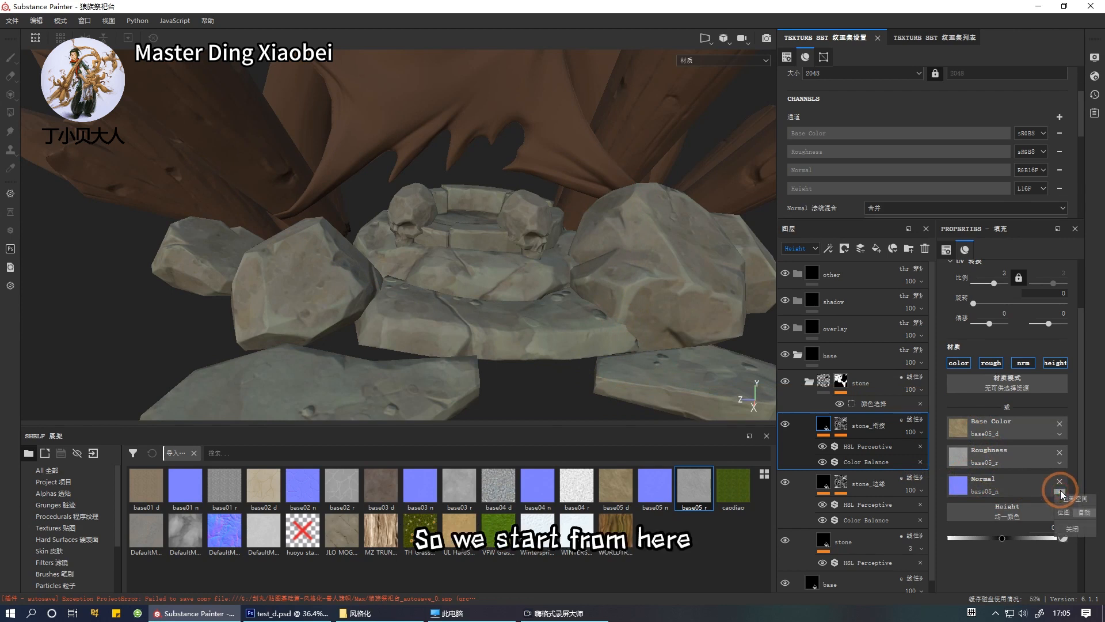
pyautogui.click(1084, 514)
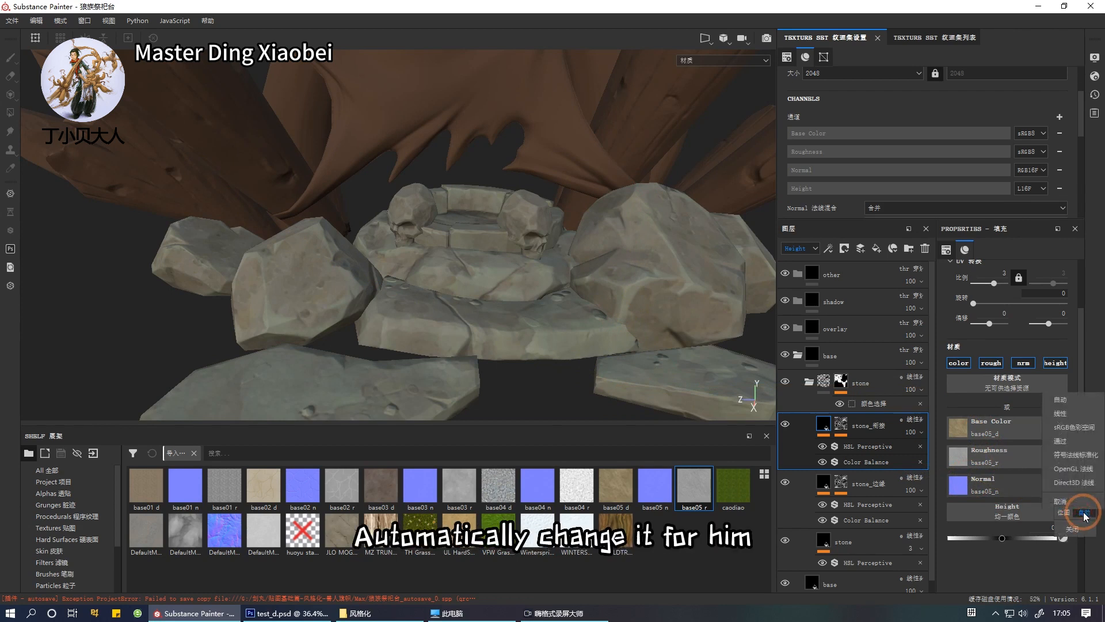
pyautogui.click(1075, 483)
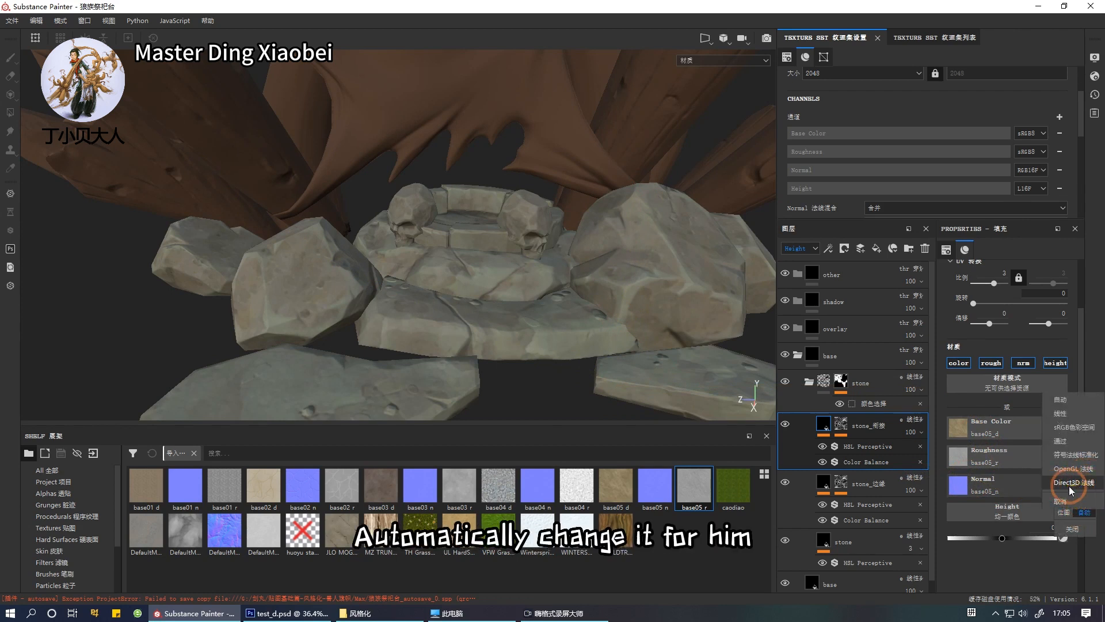
pyautogui.click(1078, 486)
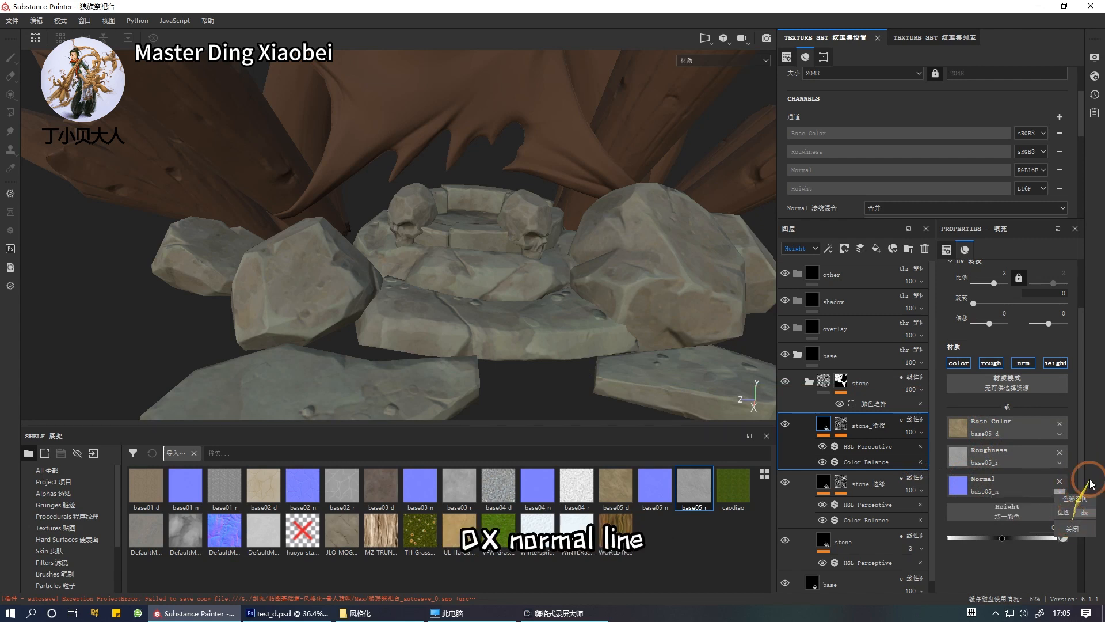
# Hide the stone_衔接 layer and assign base05_n as the Normal and base05_r as the Roughness of the stone_边缘 layer.
pyautogui.click(858, 487)
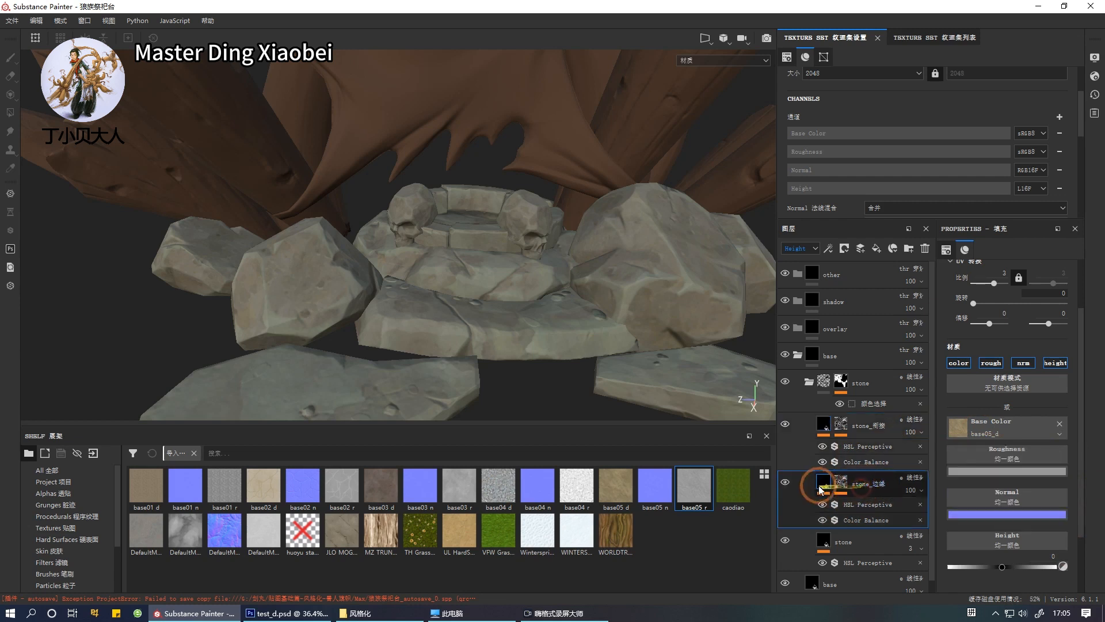
pyautogui.scroll(-1, 857, 457)
pyautogui.click(846, 475)
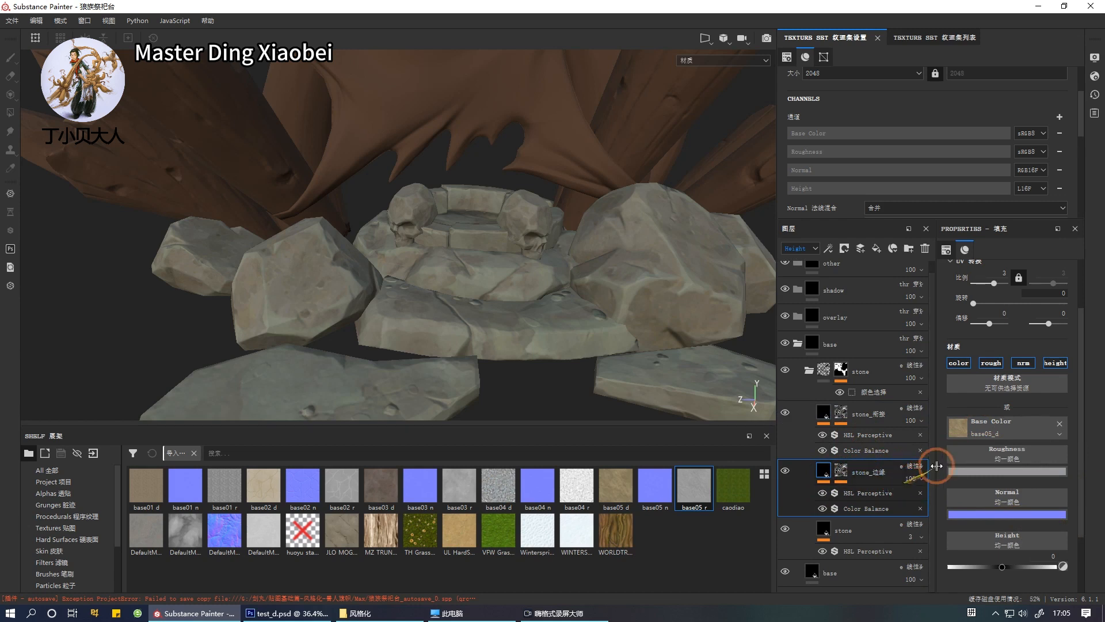
pyautogui.click(786, 412)
pyautogui.click(786, 470)
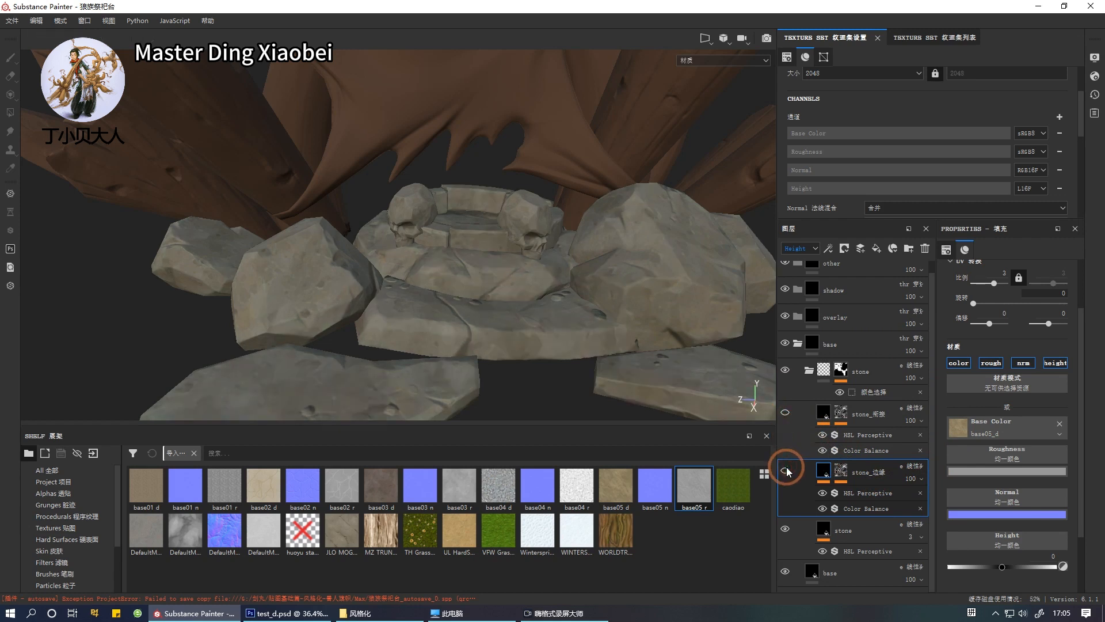
pyautogui.moveTo(829, 470); pyautogui.dragTo(1023, 472)
pyautogui.moveTo(655, 487); pyautogui.dragTo(990, 496)
pyautogui.moveTo(693, 486); pyautogui.dragTo(987, 458)
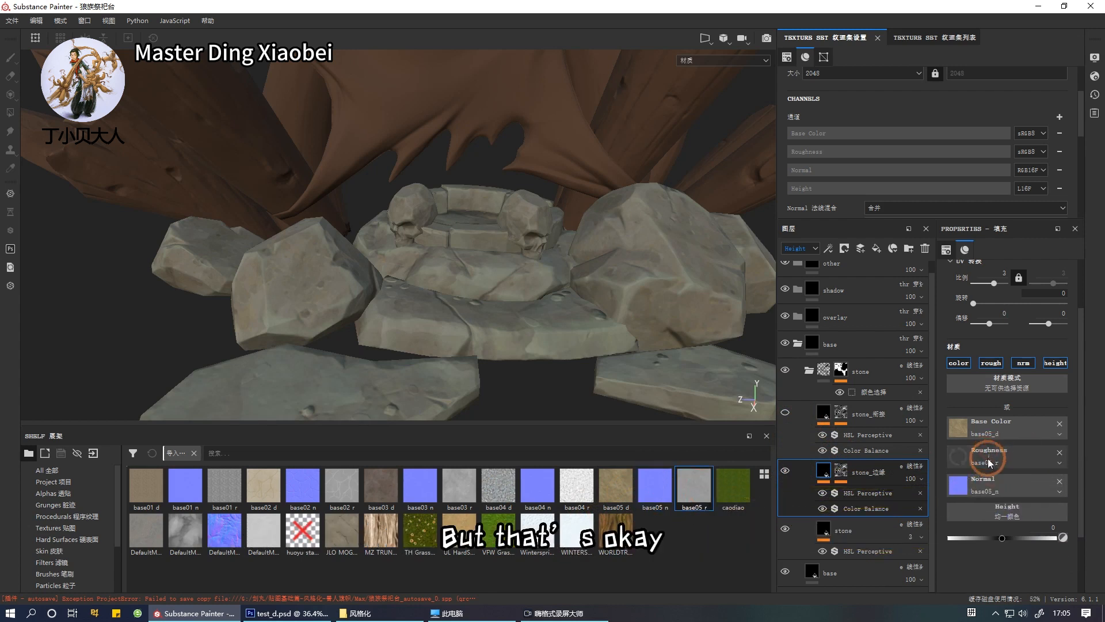
# Set the color space of the stone_边缘 layer's normal map to Direct3D normal.
pyautogui.rightClick(1062, 494)
pyautogui.moveTo(1065, 512)
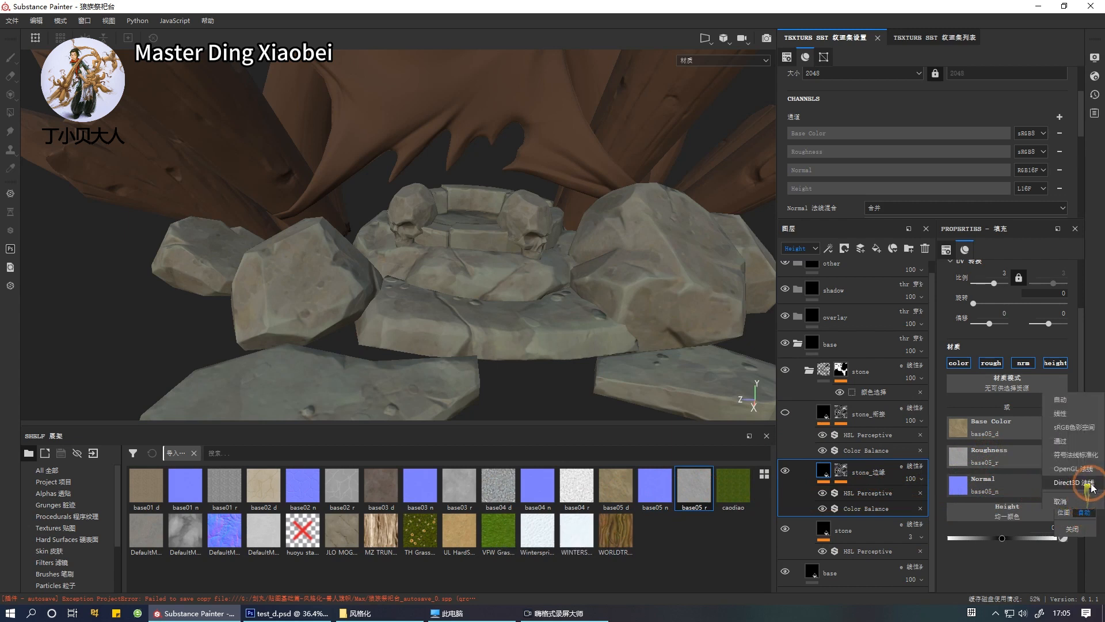
pyautogui.click(1079, 485)
# Set the color space of the original stone layer's base03_n normal map to Direct3D normal.
pyautogui.click(864, 528)
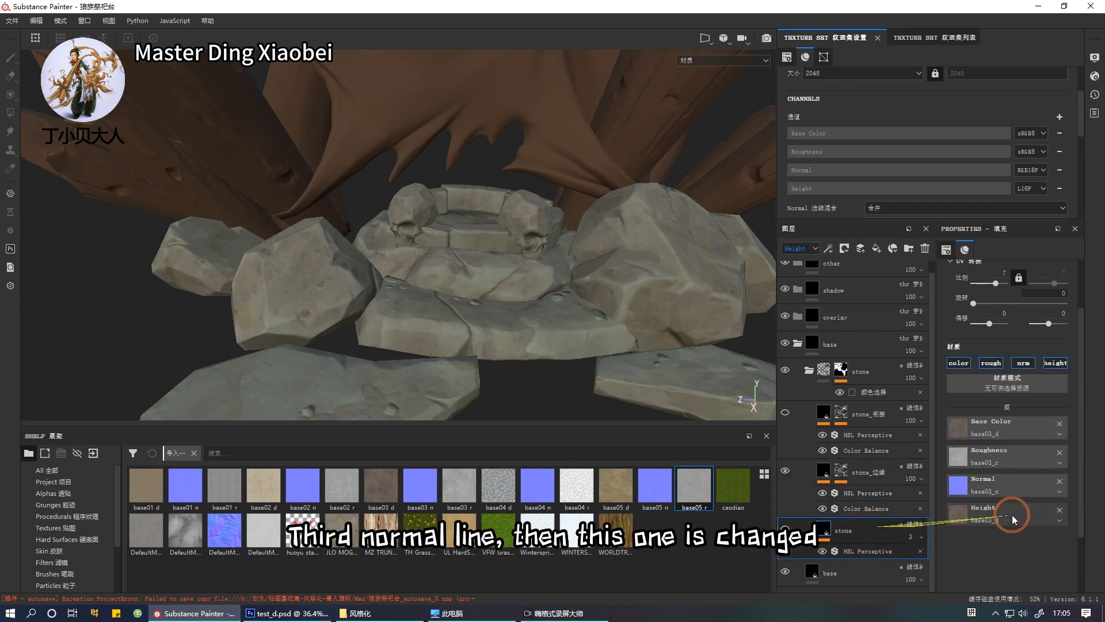
pyautogui.click(1060, 493)
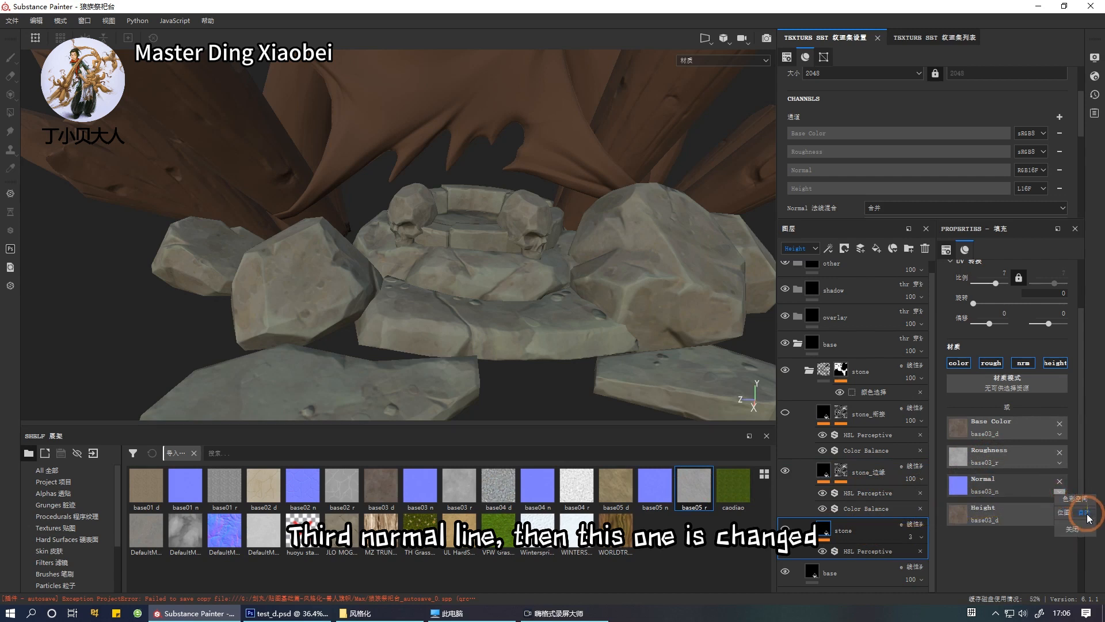
pyautogui.click(1084, 513)
pyautogui.click(1078, 481)
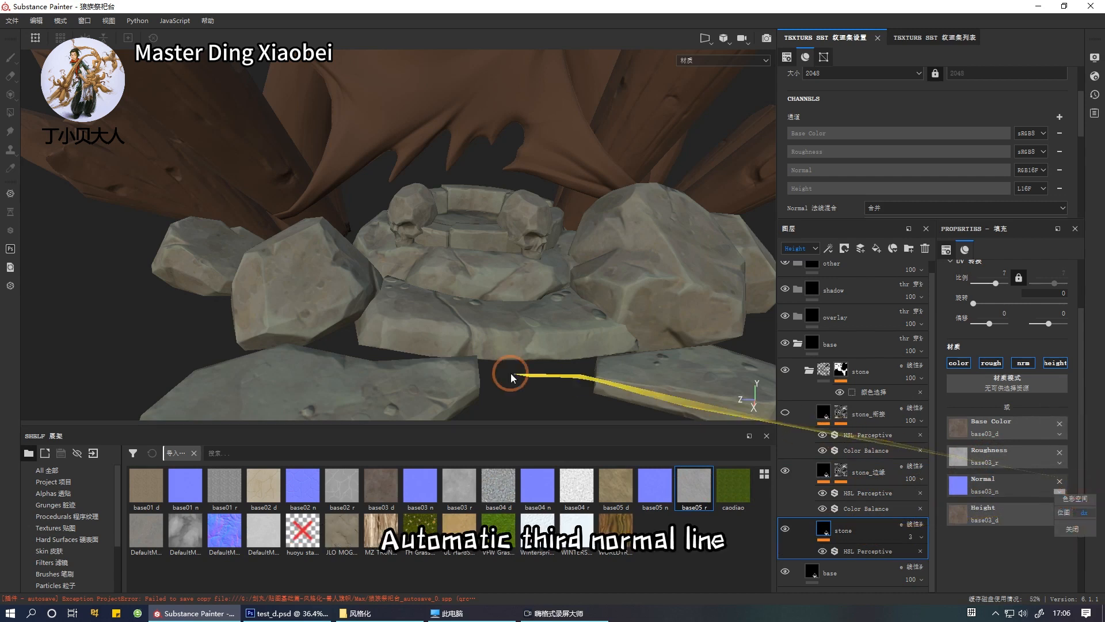
# Show the stone_衔接 layer and switch its mask generator to Ambient Occlusion.
pyautogui.scroll(-3, 531, 386)
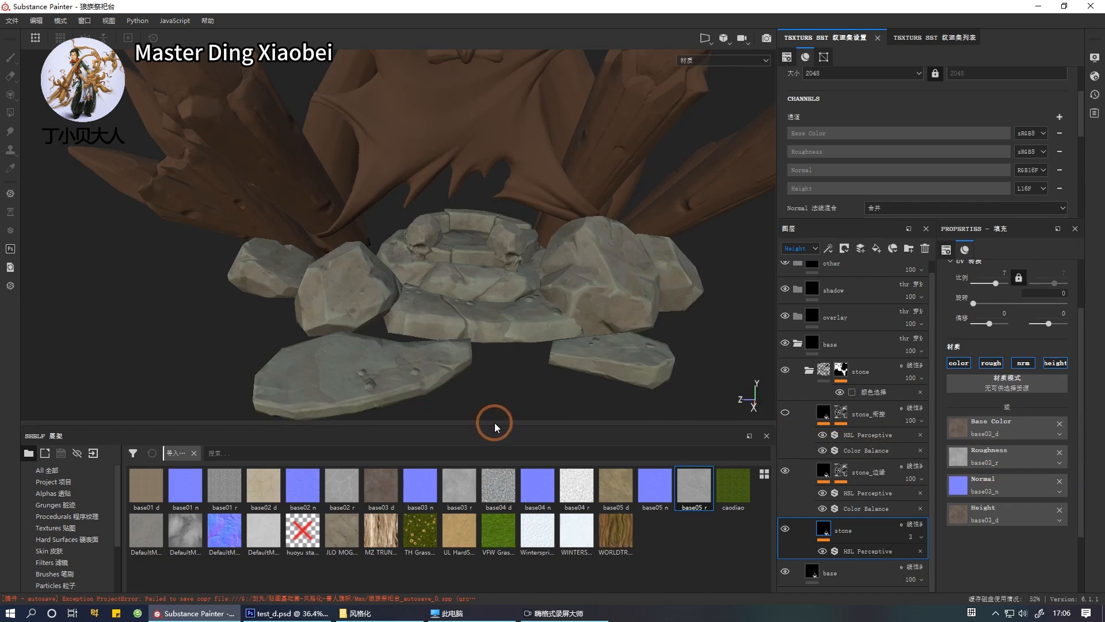
pyautogui.moveTo(494, 425); pyautogui.dragTo(839, 445)
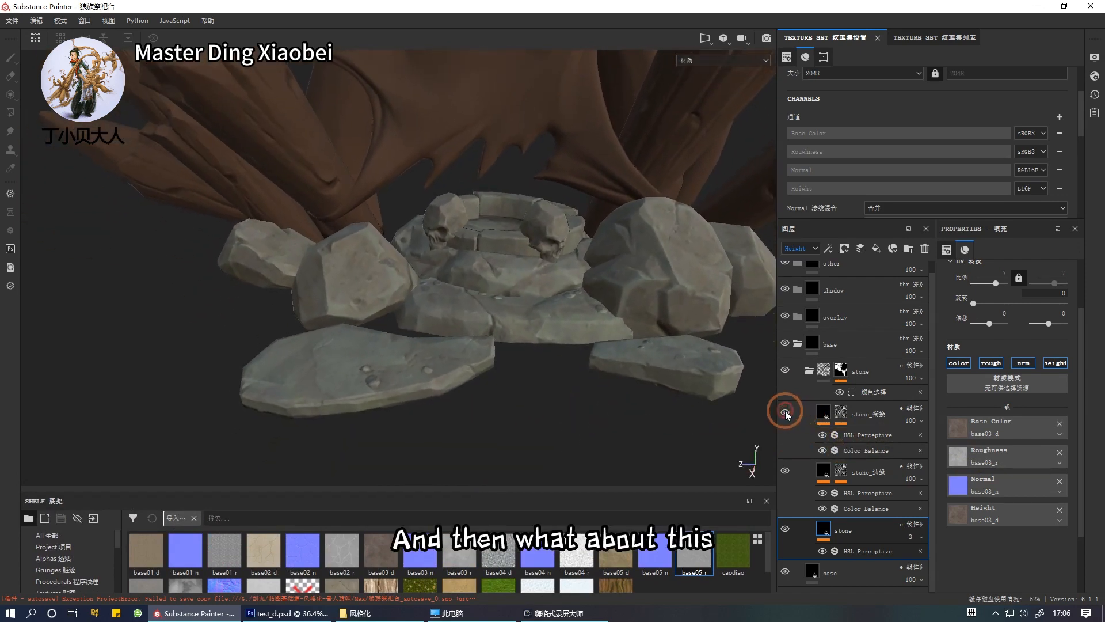
pyautogui.keyDown('alt'); pyautogui.moveTo(786, 414); pyautogui.dragTo(612, 415); pyautogui.keyUp('alt')
pyautogui.click(841, 412)
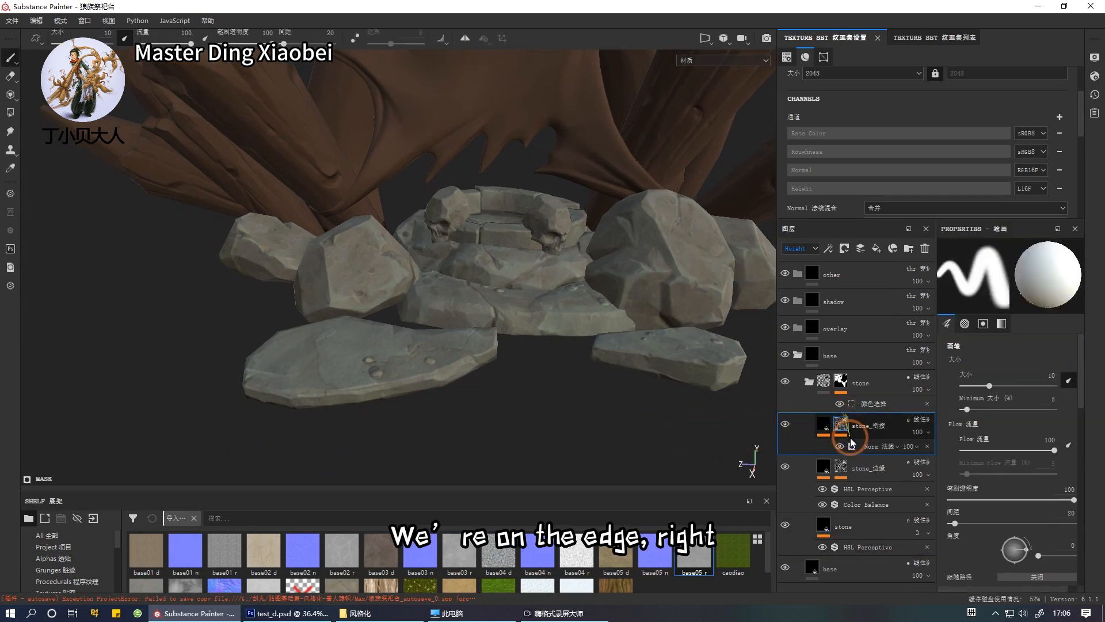
pyautogui.click(851, 444)
pyautogui.click(989, 266)
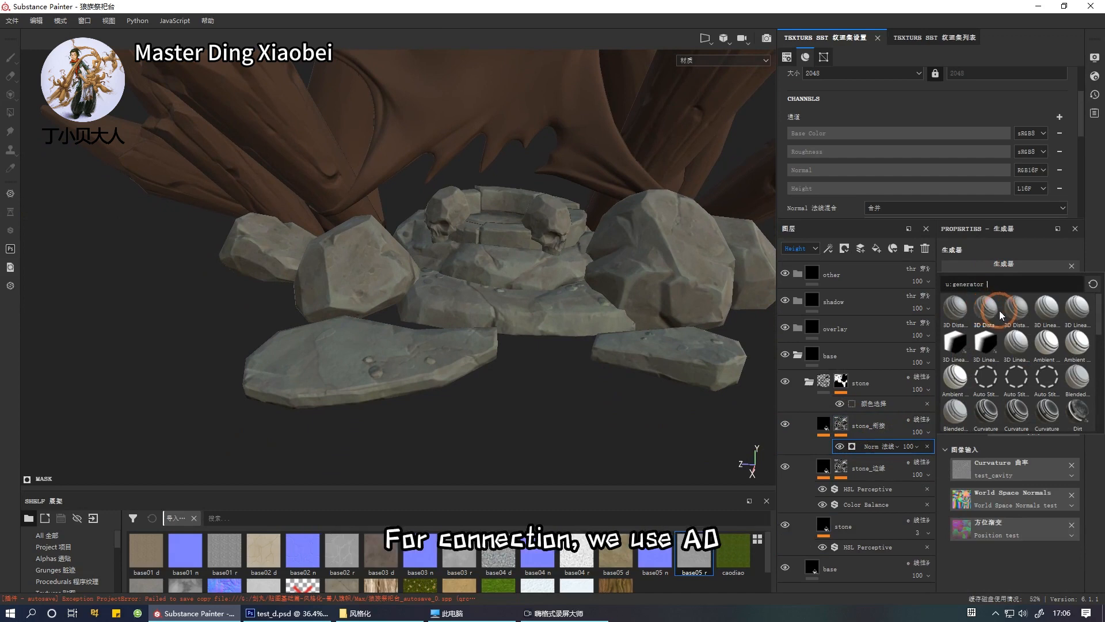
pyautogui.click(1045, 339)
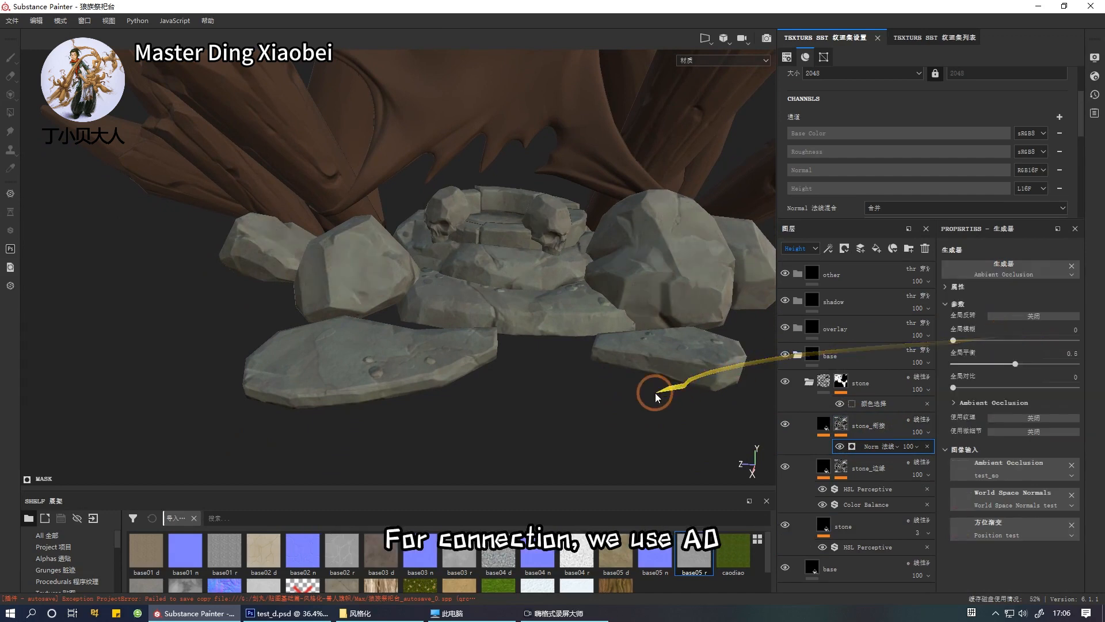
# Display the stone_衔接 mask, then turn on the Ambient Occlusion generator's global invert and set its global balance to 0.29.
pyautogui.keyDown('alt'); pyautogui.click(841, 425); pyautogui.keyUp('alt')
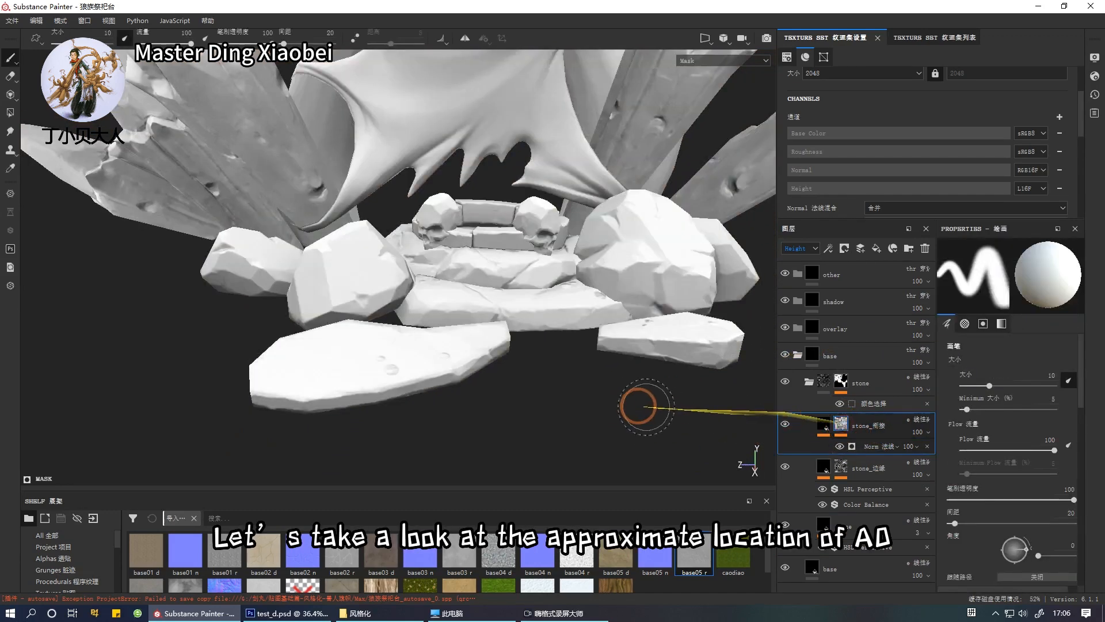
pyautogui.click(858, 447)
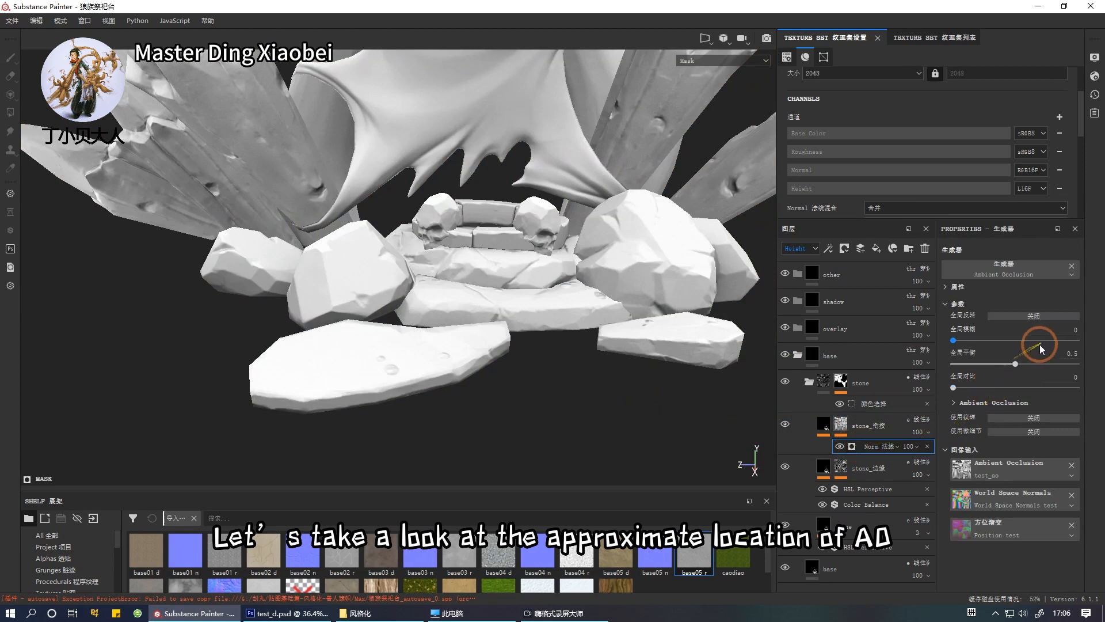
pyautogui.moveTo(1013, 362); pyautogui.dragTo(971, 365)
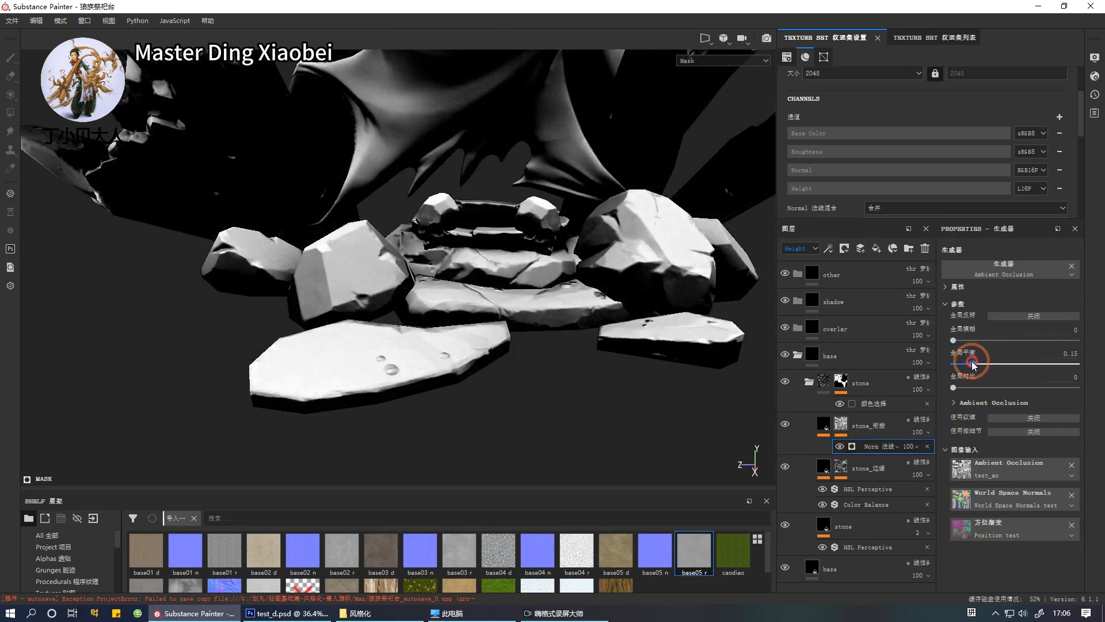
pyautogui.click(1018, 320)
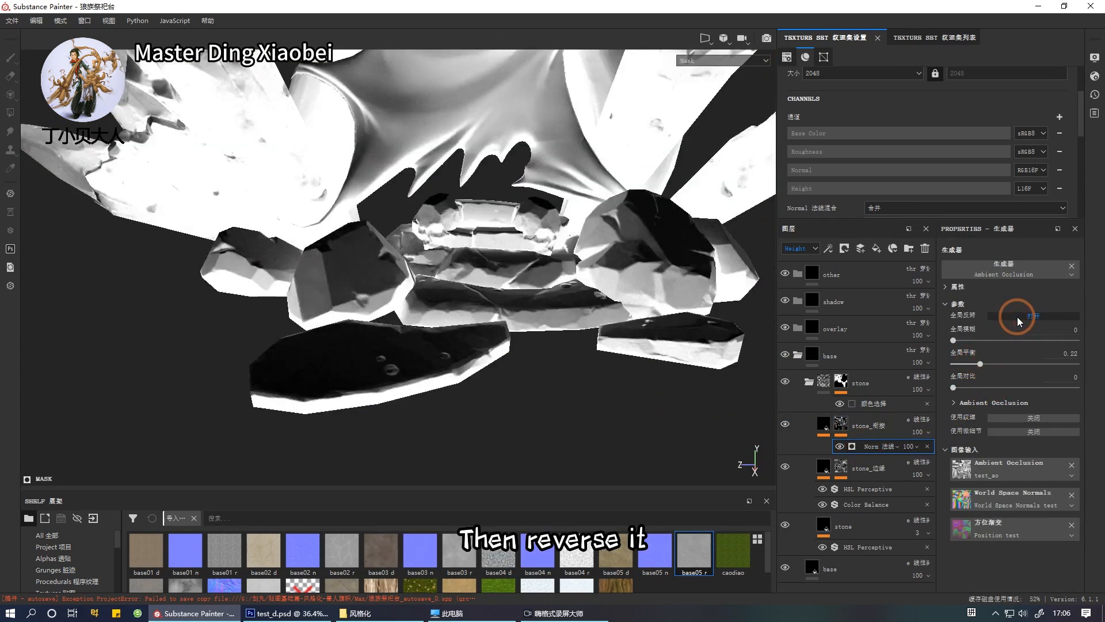
pyautogui.moveTo(982, 363); pyautogui.dragTo(988, 364)
# Add a second generator, Dirt, to the stone_衔接 mask and set its dirt level to 0.46.
pyautogui.rightClick(878, 447)
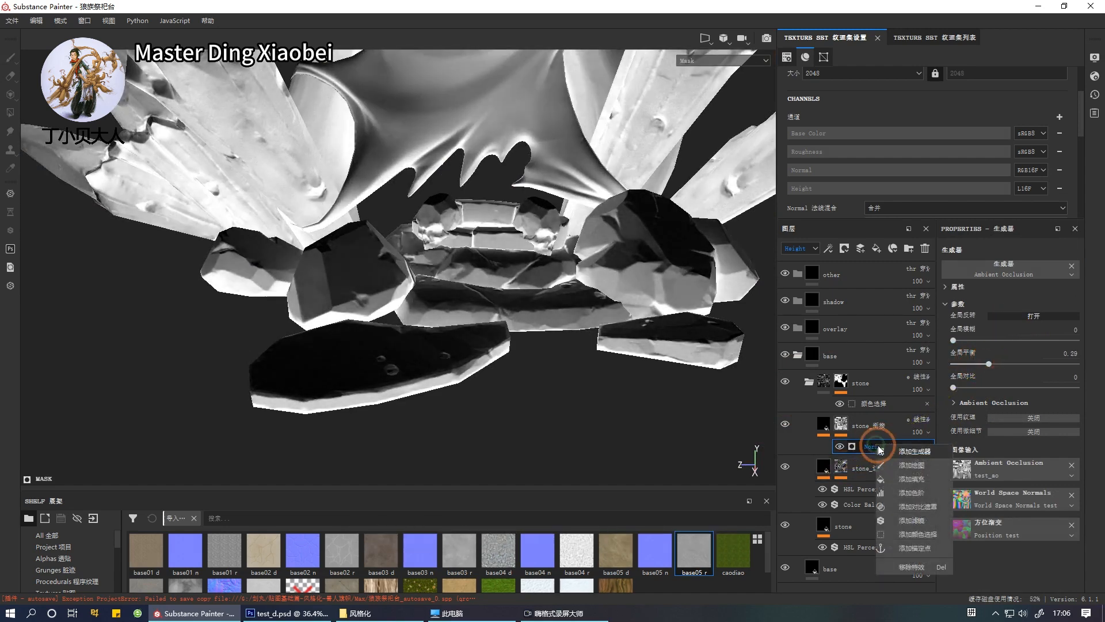
pyautogui.click(893, 453)
pyautogui.click(994, 277)
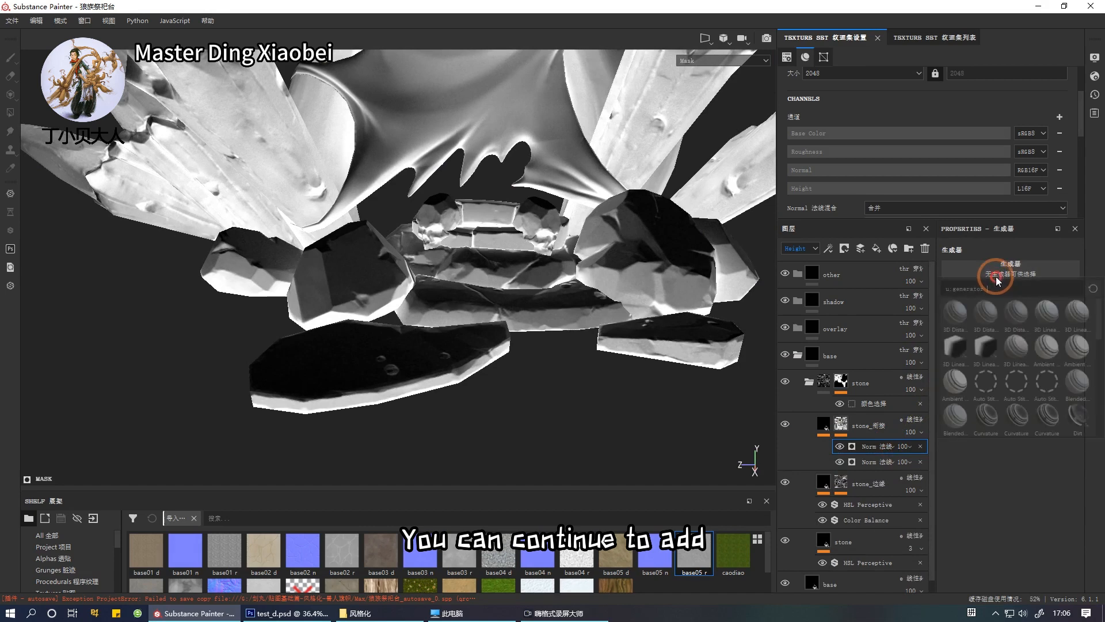
pyautogui.scroll(-3, 1003, 348)
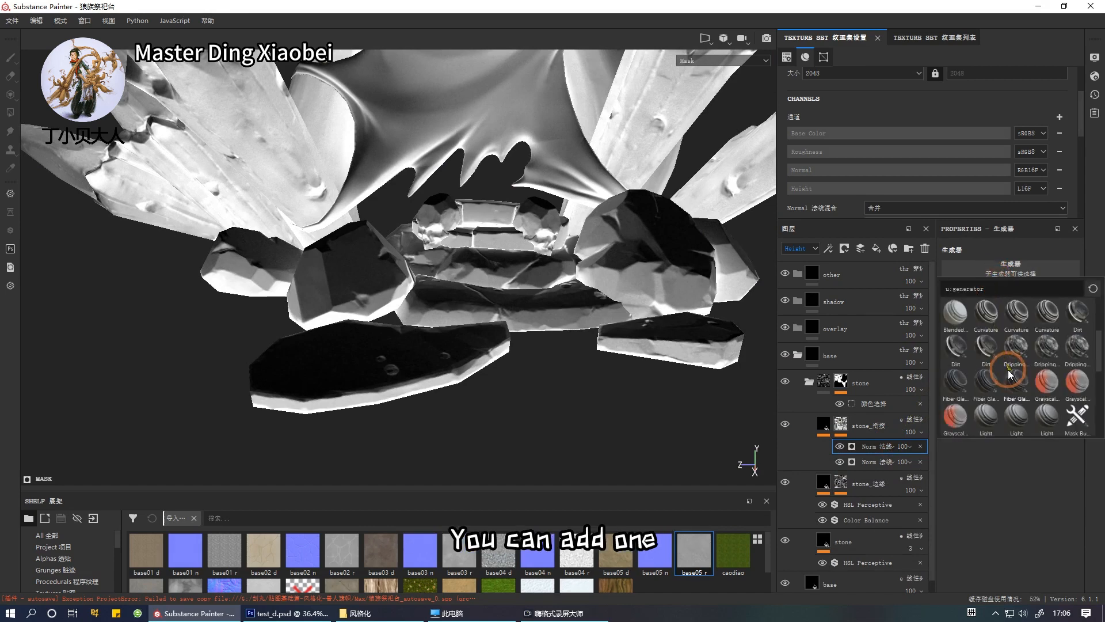
pyautogui.click(1079, 315)
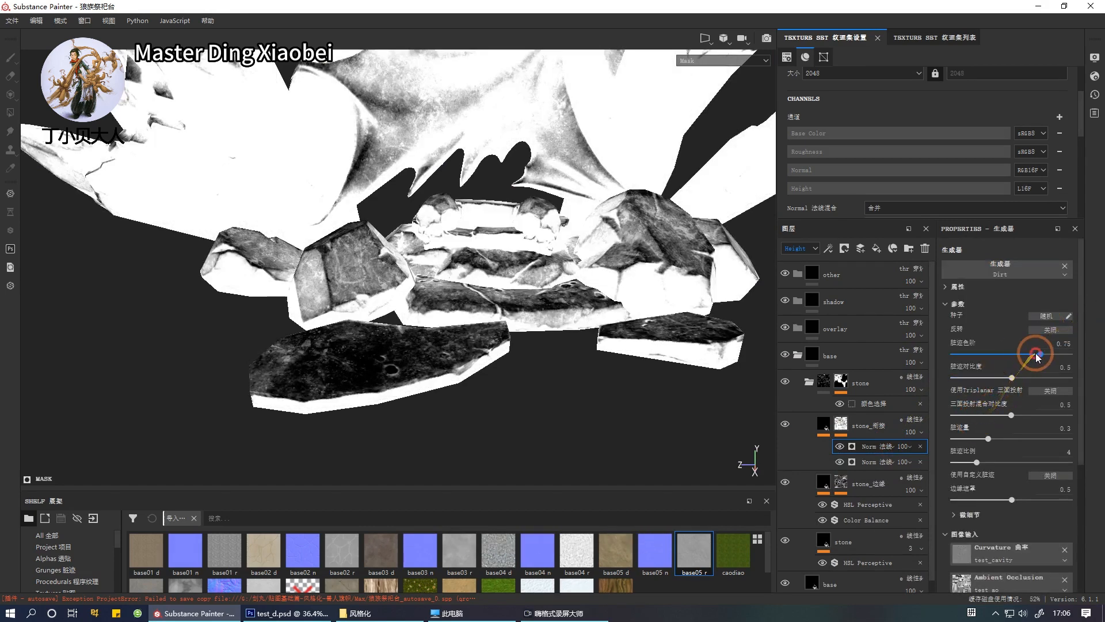
pyautogui.moveTo(1000, 356); pyautogui.dragTo(1006, 356)
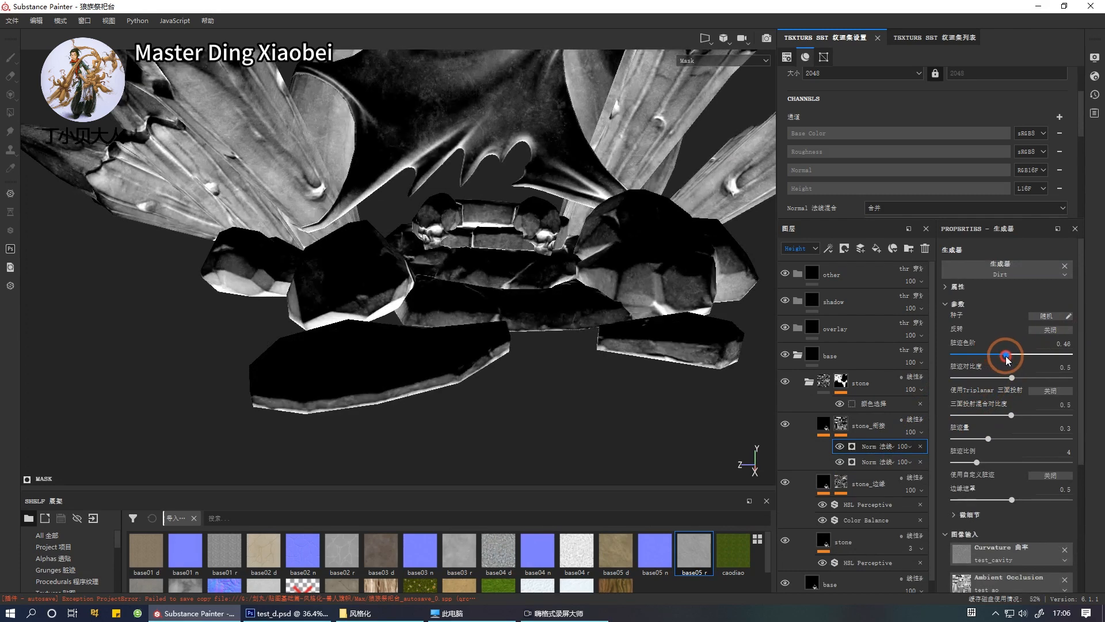
# Blend the Dirt generator over the Ambient Occlusion one with Linear dodge (Add), compare it off and on, and return to the material view.
pyautogui.click(884, 447)
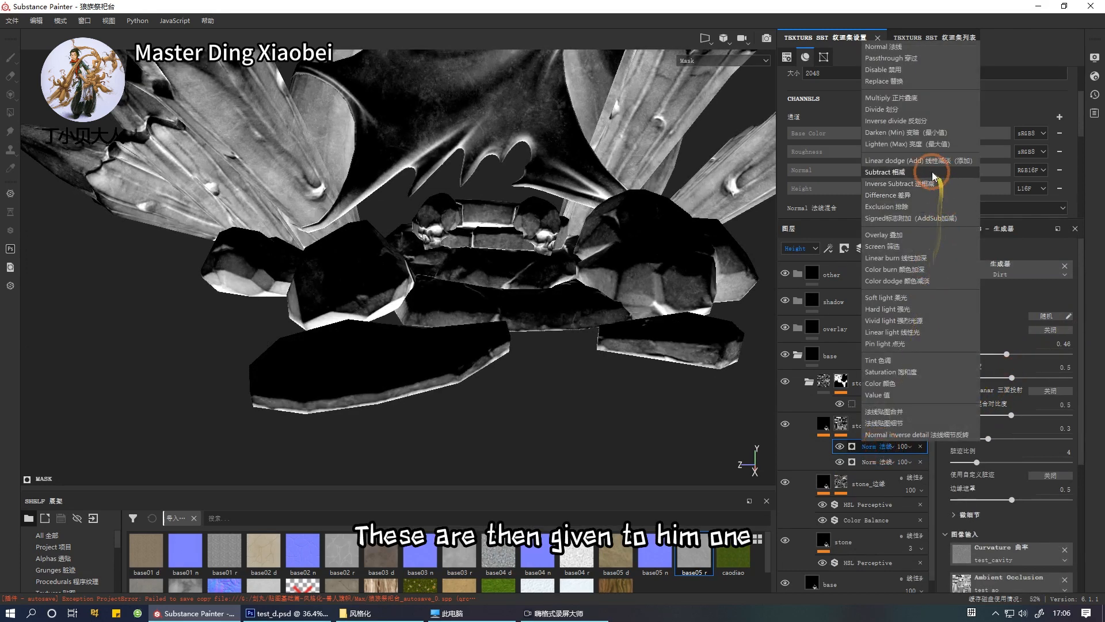
pyautogui.click(923, 163)
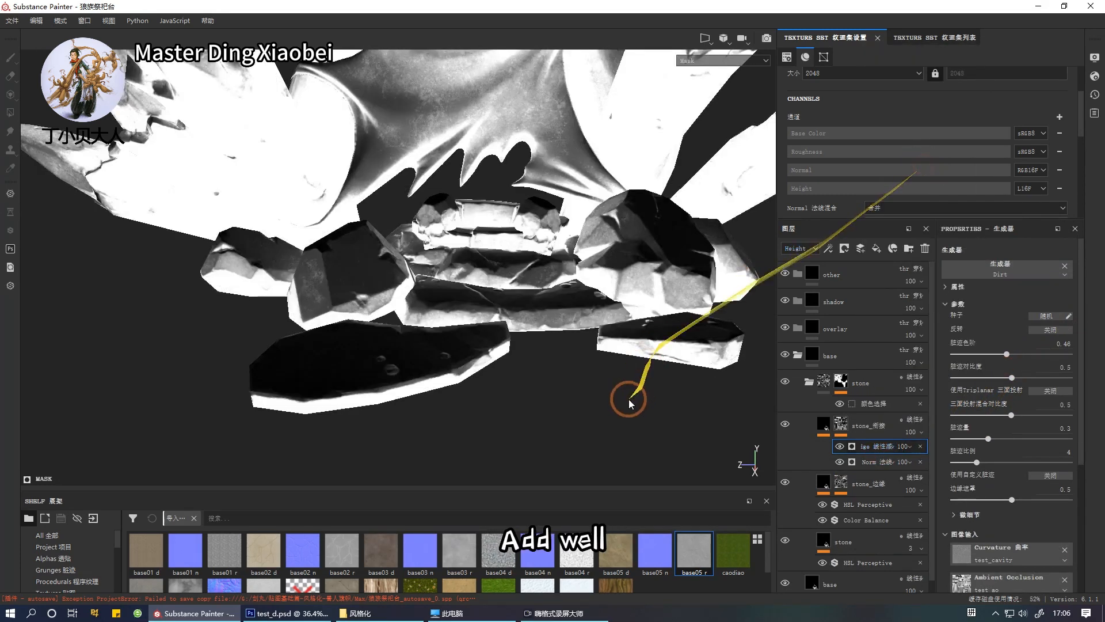
pyautogui.keyDown('alt'); pyautogui.moveTo(629, 400); pyautogui.dragTo(637, 412); pyautogui.keyUp('alt')
pyautogui.click(839, 446)
pyautogui.click(839, 447)
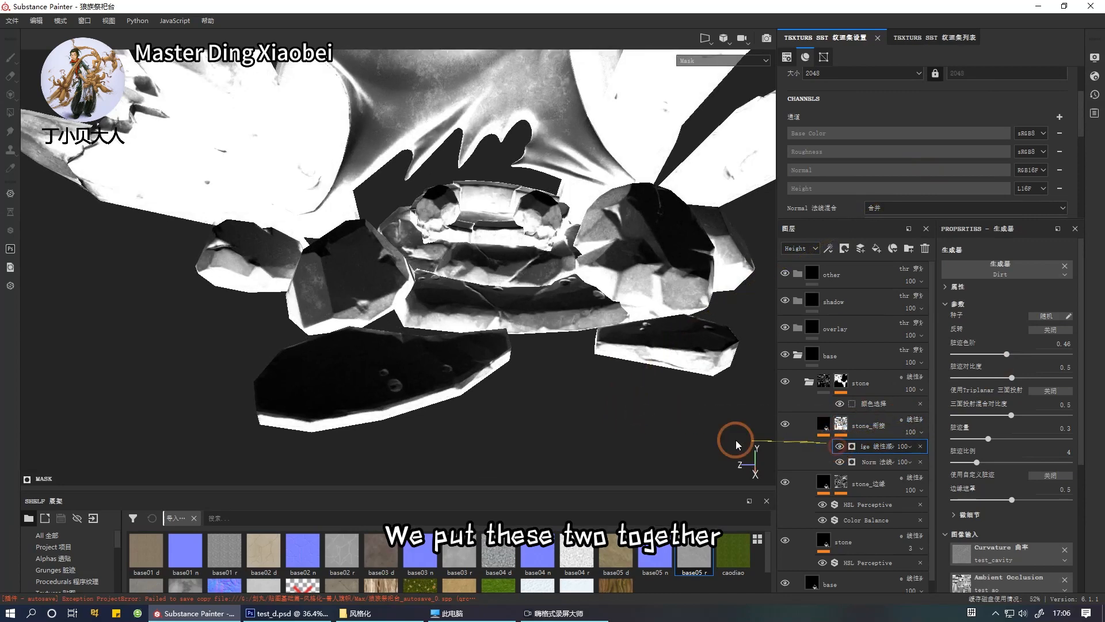
pyautogui.click(840, 425)
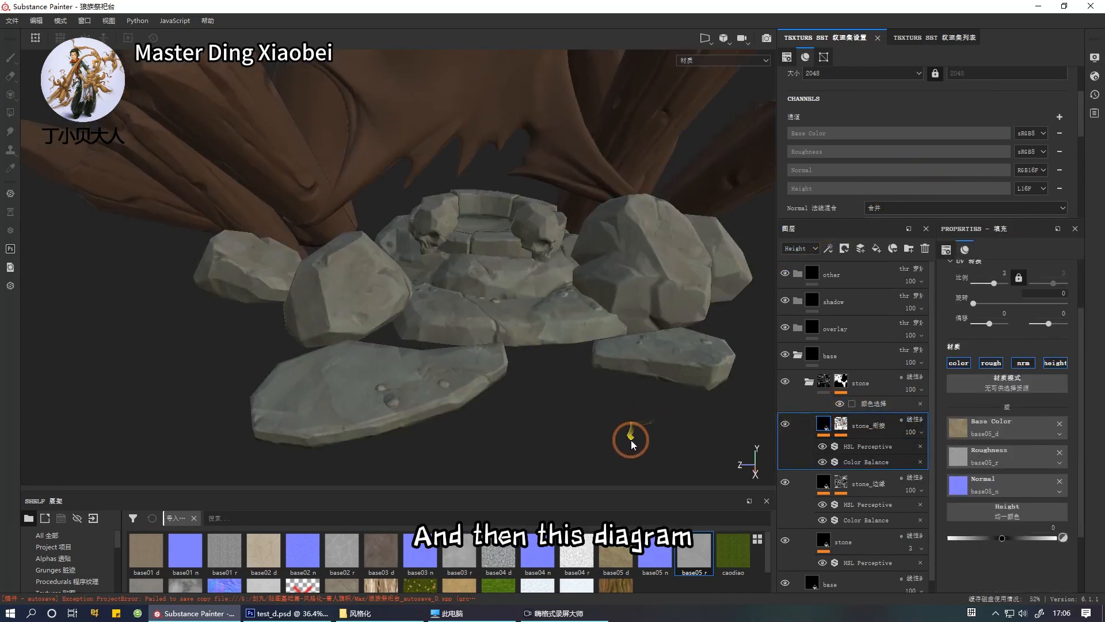
# Assign the DefaultMaterial Base_Color, Normal_OpenGL, Roughness and Height textures to the matching channels of the stone_衔接 layer.
pyautogui.keyDown('alt'); pyautogui.moveTo(631, 441); pyautogui.dragTo(627, 445); pyautogui.keyUp('alt')
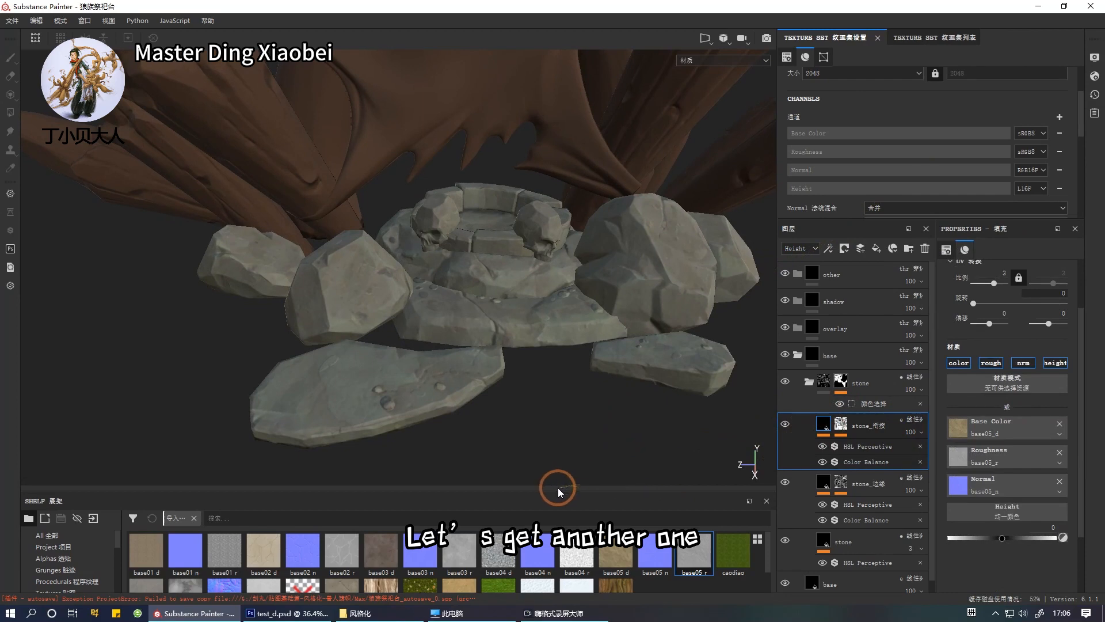
pyautogui.moveTo(557, 489); pyautogui.dragTo(575, 413)
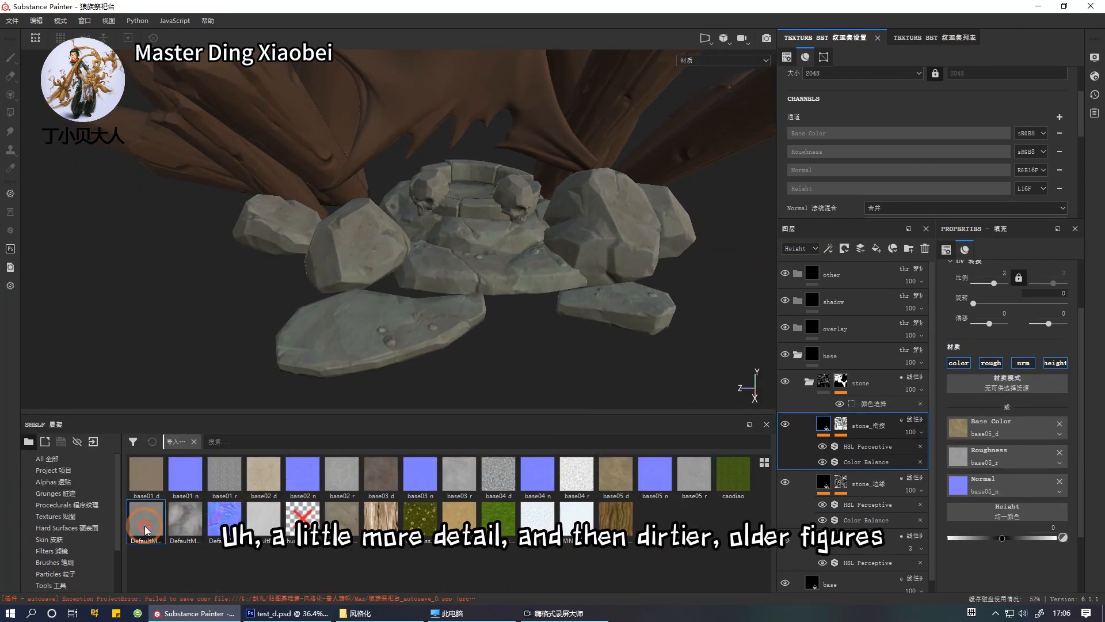
pyautogui.moveTo(145, 530); pyautogui.dragTo(960, 427)
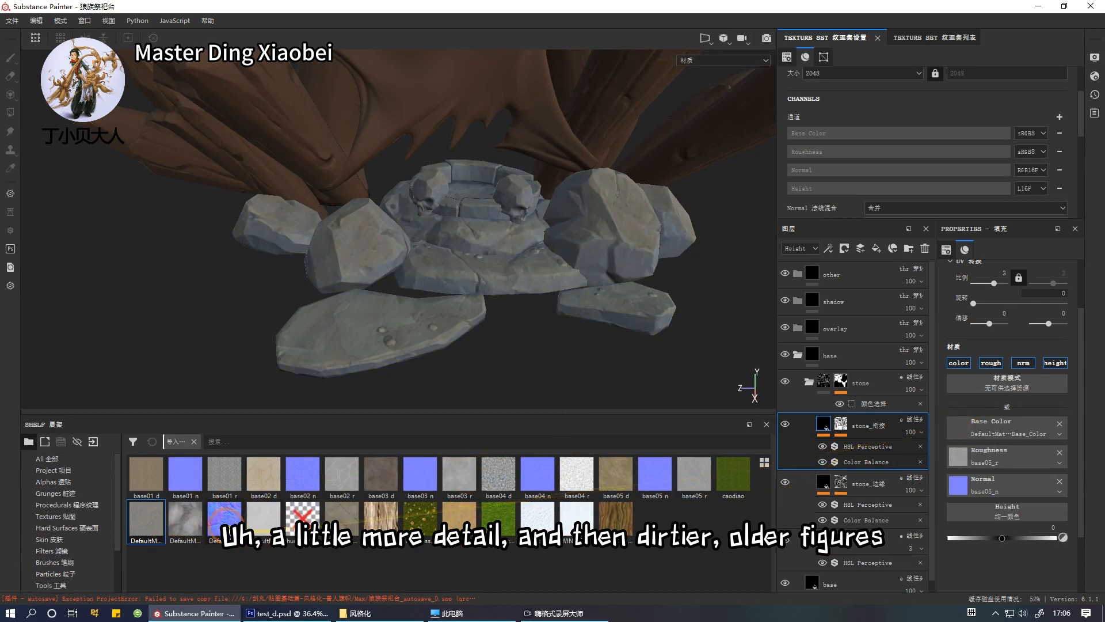
pyautogui.moveTo(224, 522); pyautogui.dragTo(961, 485)
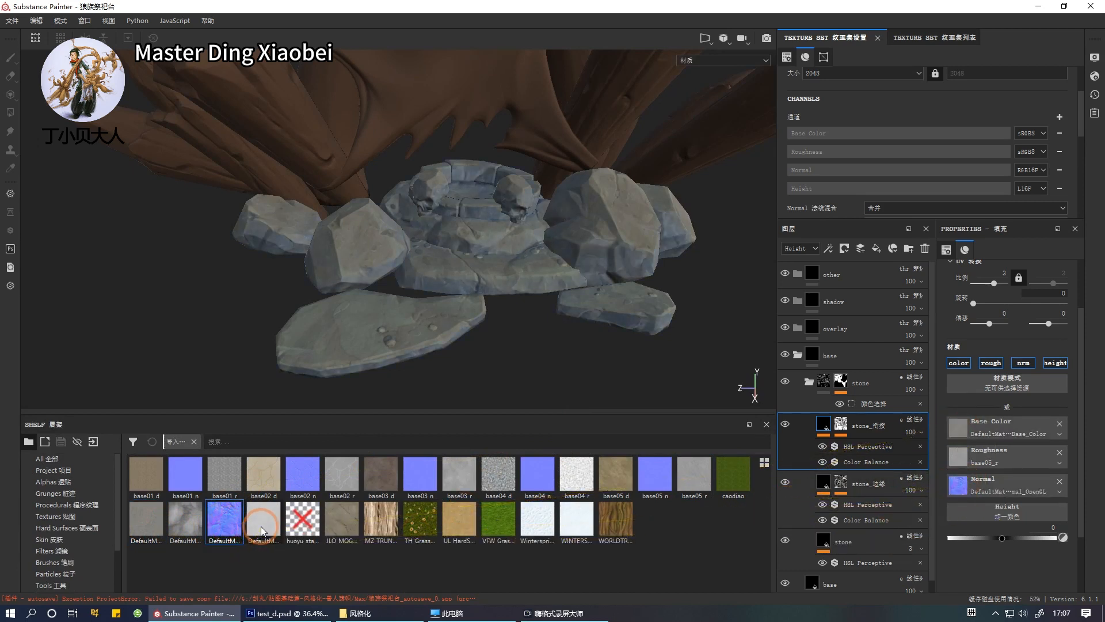
pyautogui.moveTo(261, 527)
pyautogui.moveTo(261, 526); pyautogui.dragTo(968, 451)
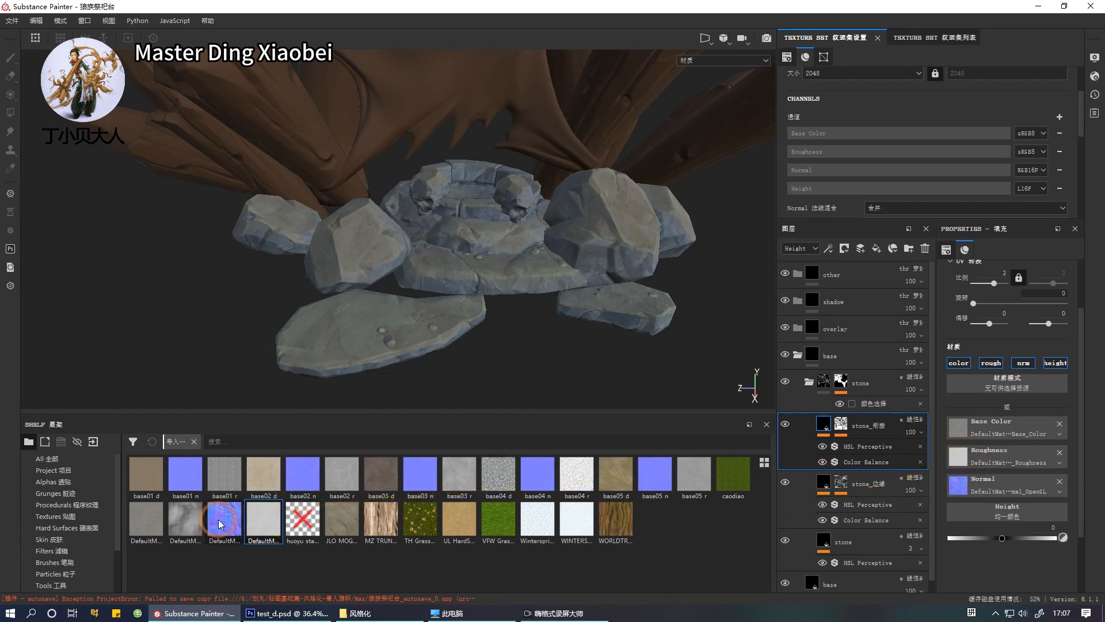
pyautogui.moveTo(186, 521); pyautogui.dragTo(976, 507)
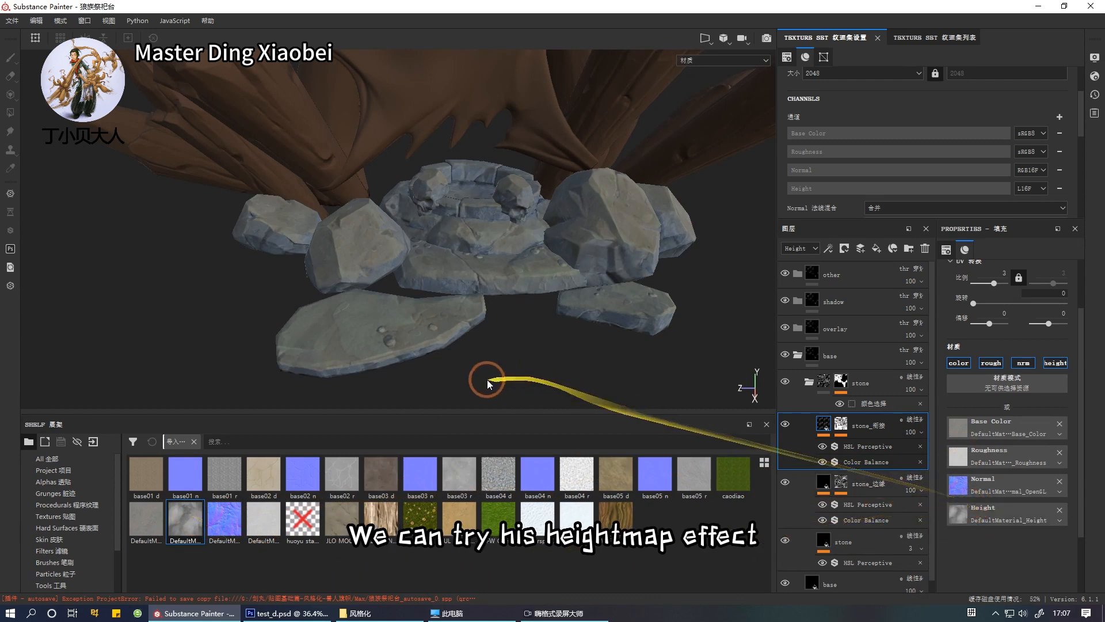
# Set the color space of the stone_衔接 layer's DefaultMaterial normal map to Direct3D normal.
pyautogui.moveTo(480, 413); pyautogui.dragTo(479, 501)
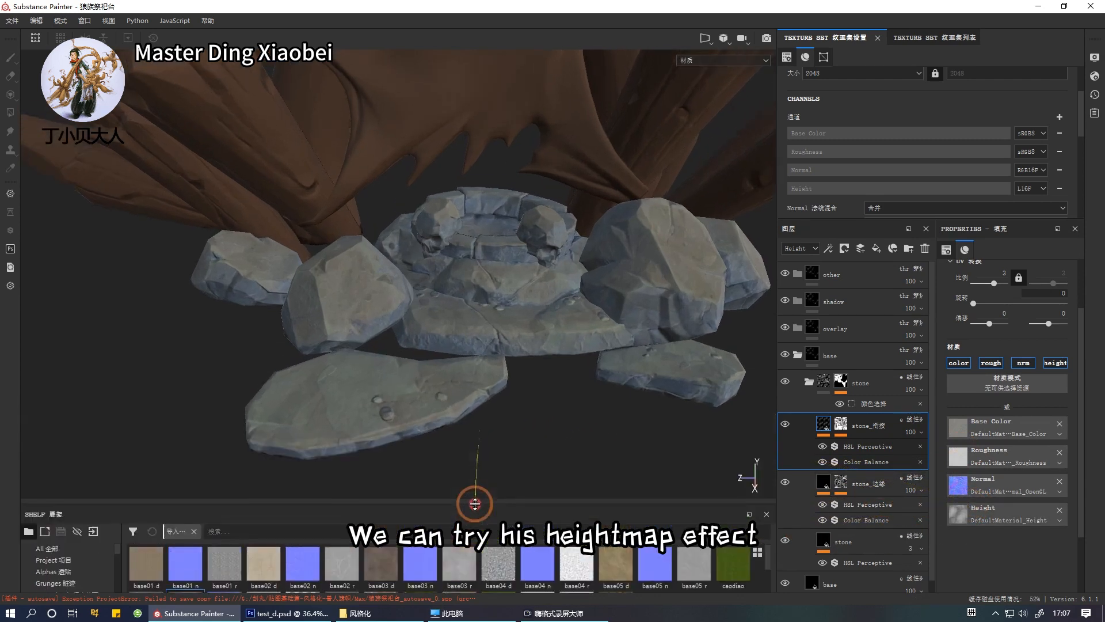
pyautogui.click(1063, 492)
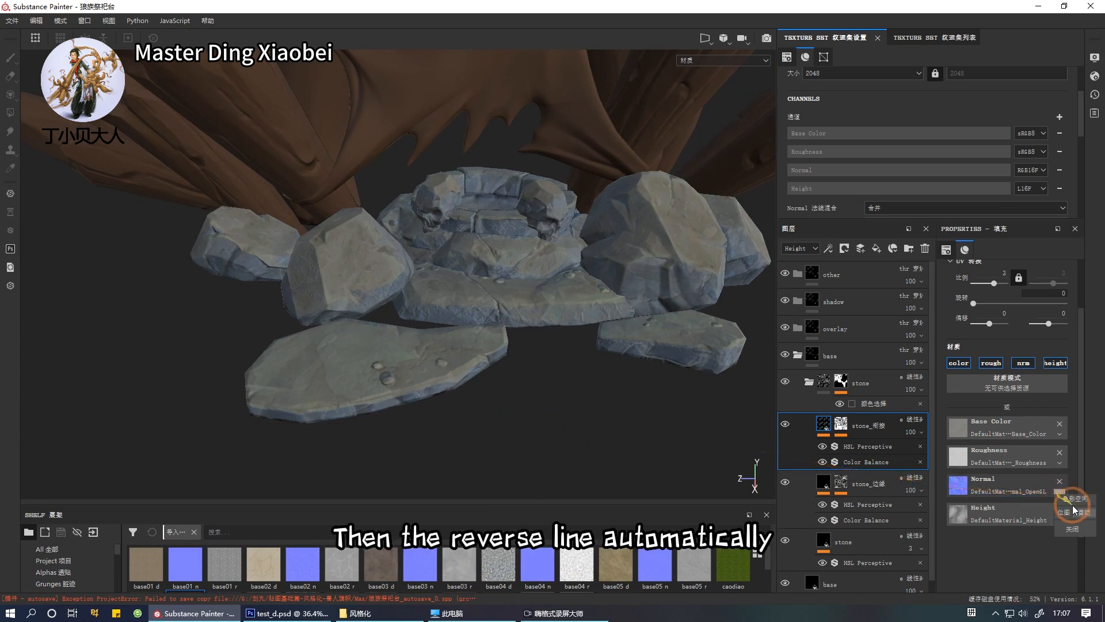
pyautogui.click(1085, 514)
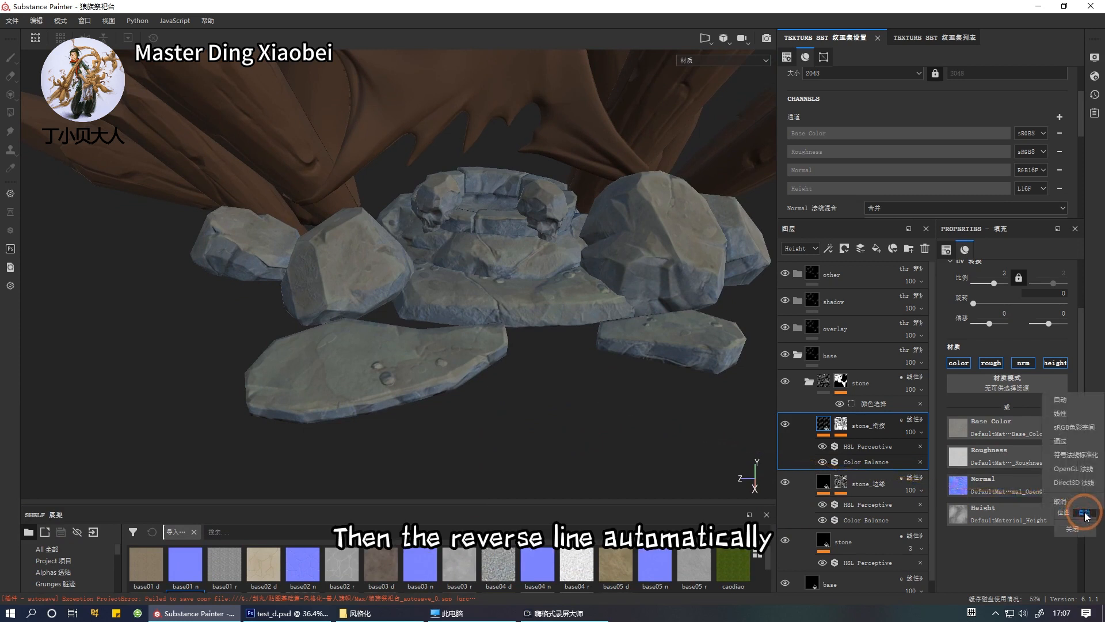
pyautogui.click(1085, 483)
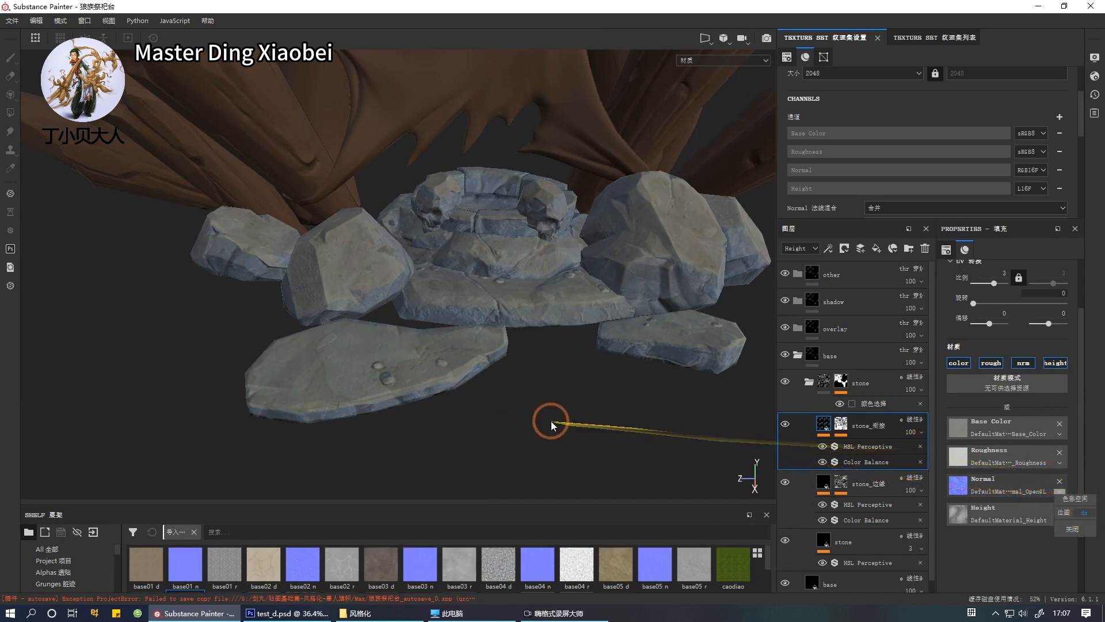
# Disable the HSL Perceptive and Color Balance filters on the stone_衔接 layer.
pyautogui.keyDown('alt'); pyautogui.moveTo(551, 421); pyautogui.dragTo(603, 445); pyautogui.keyUp('alt')
pyautogui.keyDown('alt'); pyautogui.moveTo(630, 423); pyautogui.dragTo(596, 433, button='right'); pyautogui.keyUp('alt')
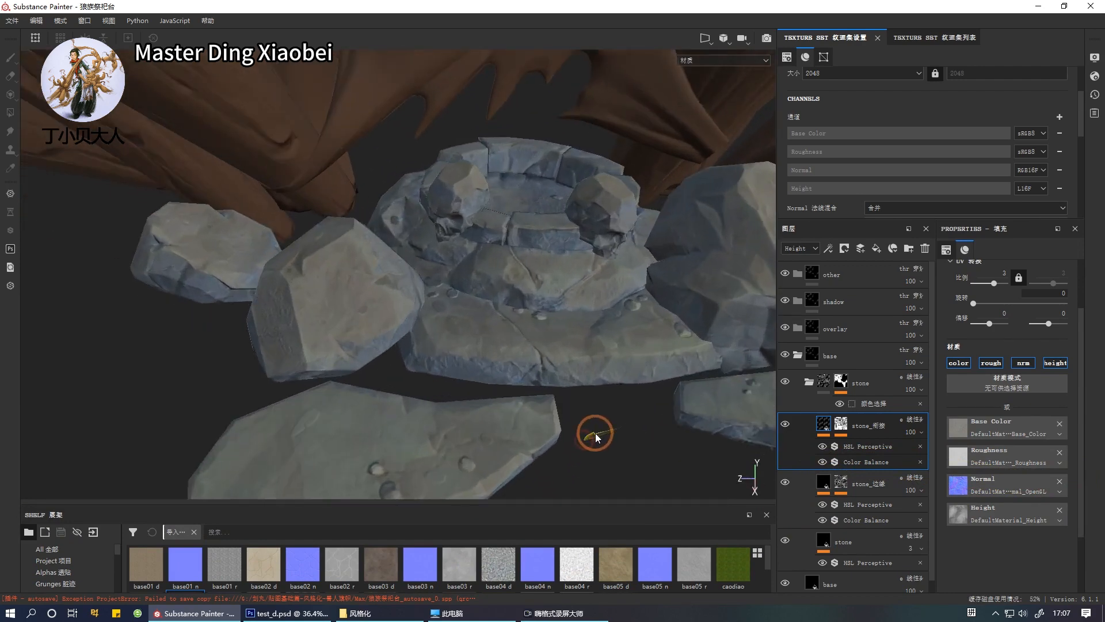
pyautogui.moveTo(596, 435)
pyautogui.keyDown('alt'); pyautogui.mouseDown()
pyautogui.moveTo(614, 409)
pyautogui.moveTo(583, 436)
pyautogui.mouseUp(); pyautogui.keyUp('alt')
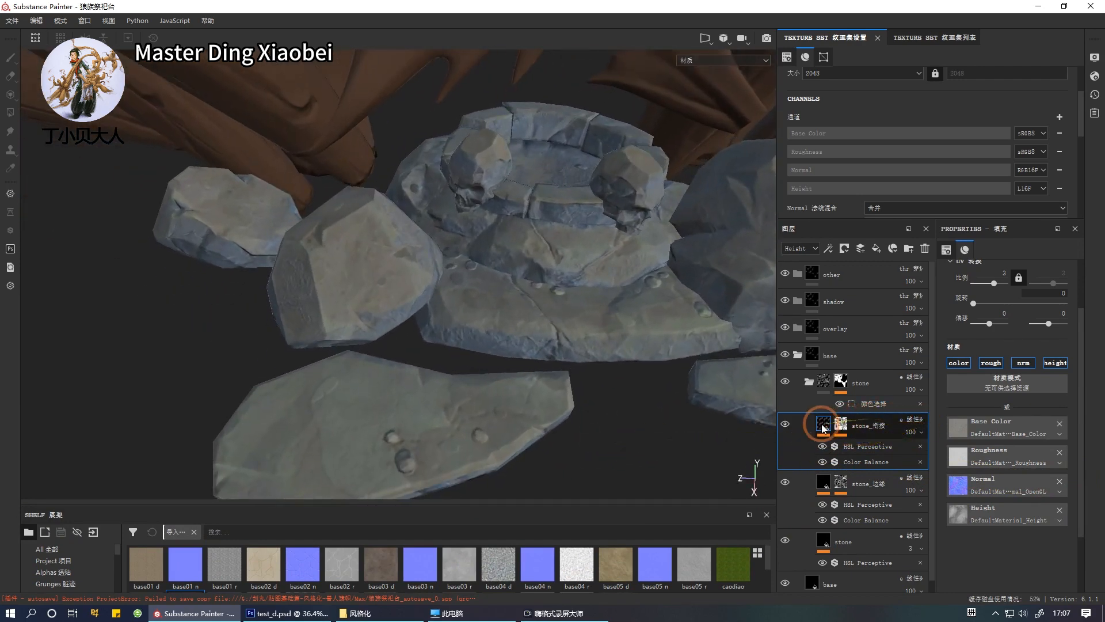
pyautogui.click(824, 462)
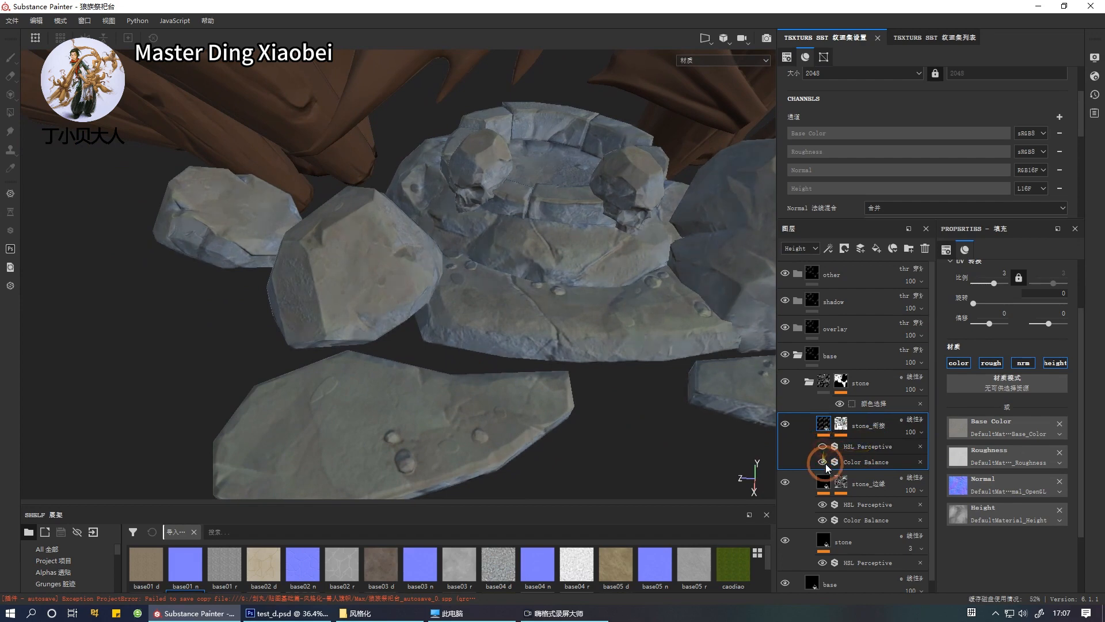
pyautogui.keyDown('alt'); pyautogui.moveTo(670, 418); pyautogui.dragTo(585, 448, button='middle'); pyautogui.keyUp('alt')
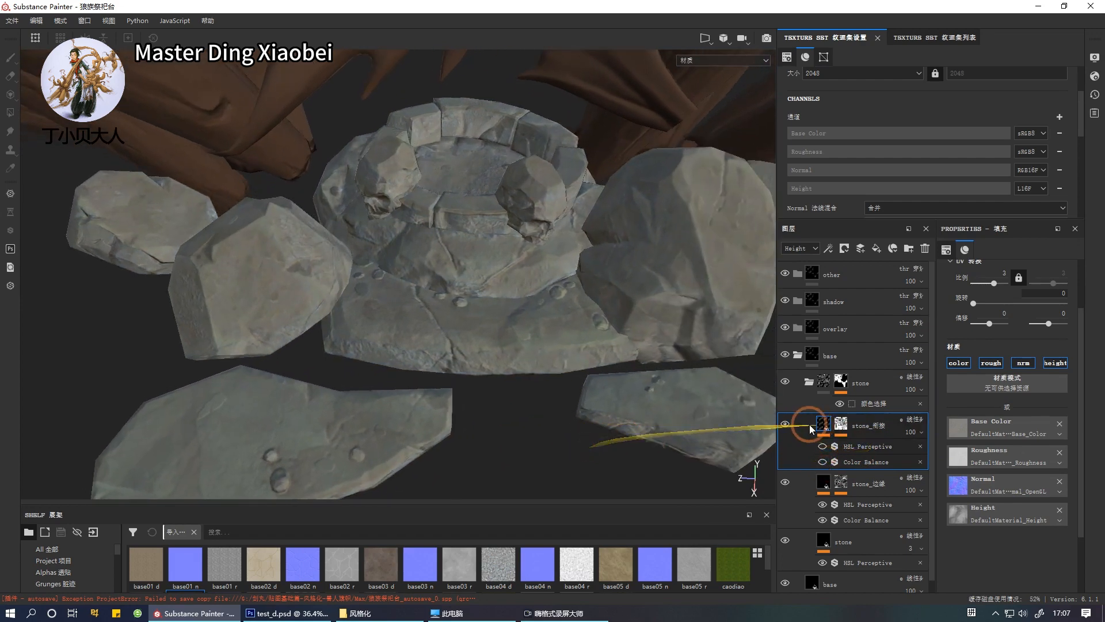
# Compare the rocks with the stone_衔接 layer hidden and shown, and set the layer's UV scale to 5.
pyautogui.click(785, 425)
pyautogui.click(785, 425)
pyautogui.click(785, 424)
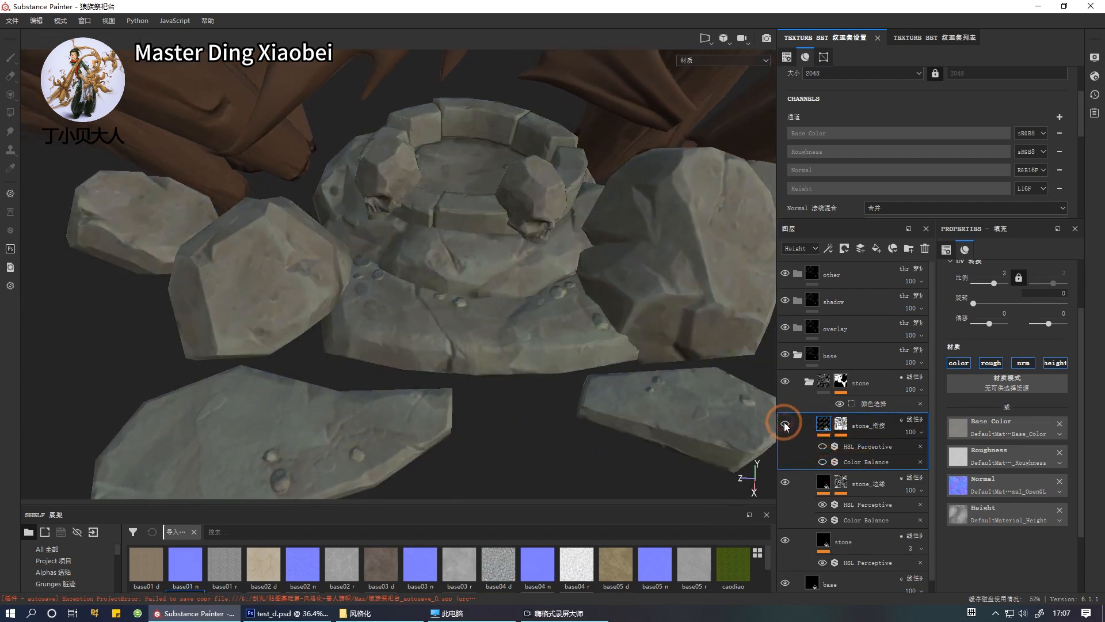
pyautogui.click(785, 424)
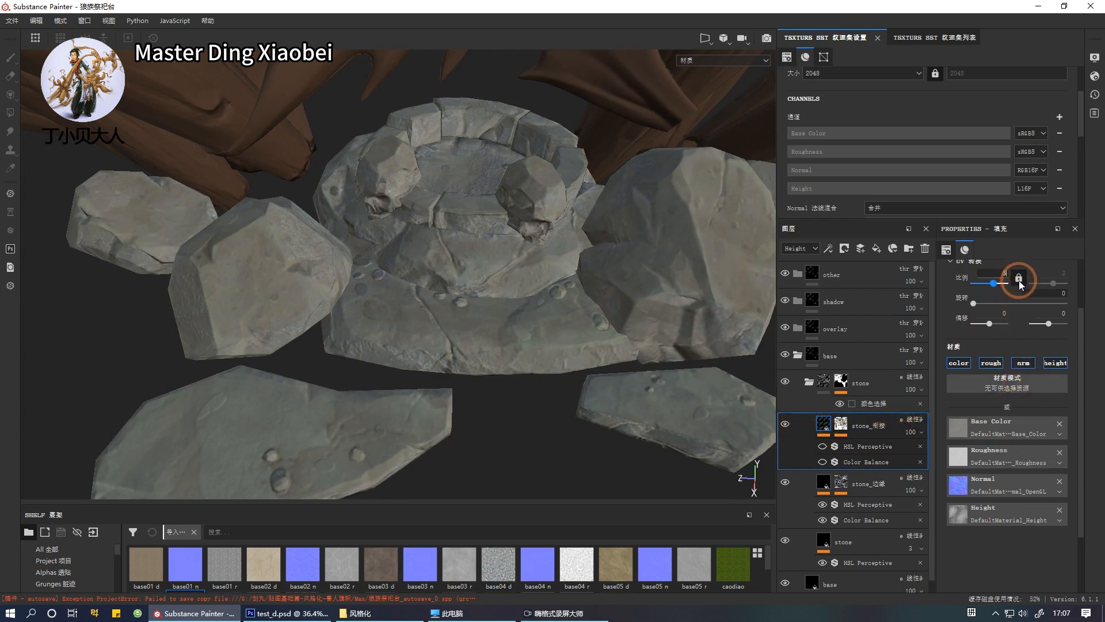
pyautogui.keyDown('alt'); pyautogui.moveTo(494, 382); pyautogui.dragTo(523, 375, button='middle'); pyautogui.keyUp('alt')
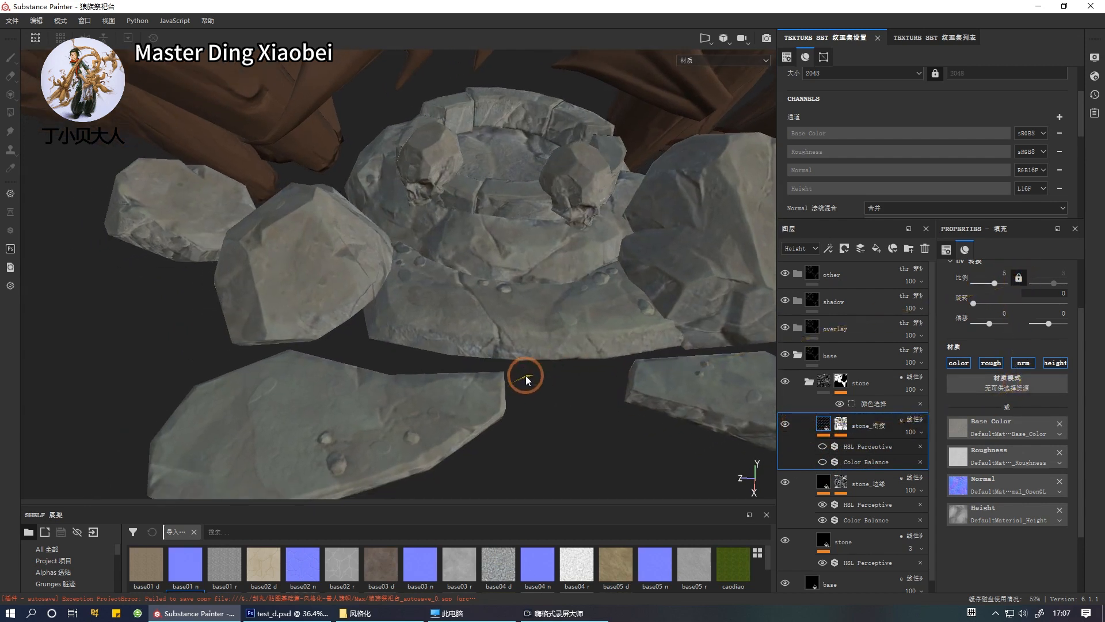
# Clear the height texture from the stone_衔接 layer and compare the rocks with the layer hidden and shown.
pyautogui.keyDown('alt'); pyautogui.moveTo(533, 372); pyautogui.dragTo(633, 417); pyautogui.keyUp('alt')
pyautogui.click(1061, 509)
pyautogui.keyDown('alt'); pyautogui.moveTo(633, 418); pyautogui.dragTo(580, 437, button='right'); pyautogui.keyUp('alt')
pyautogui.keyDown('alt'); pyautogui.moveTo(579, 437); pyautogui.dragTo(582, 405); pyautogui.keyUp('alt')
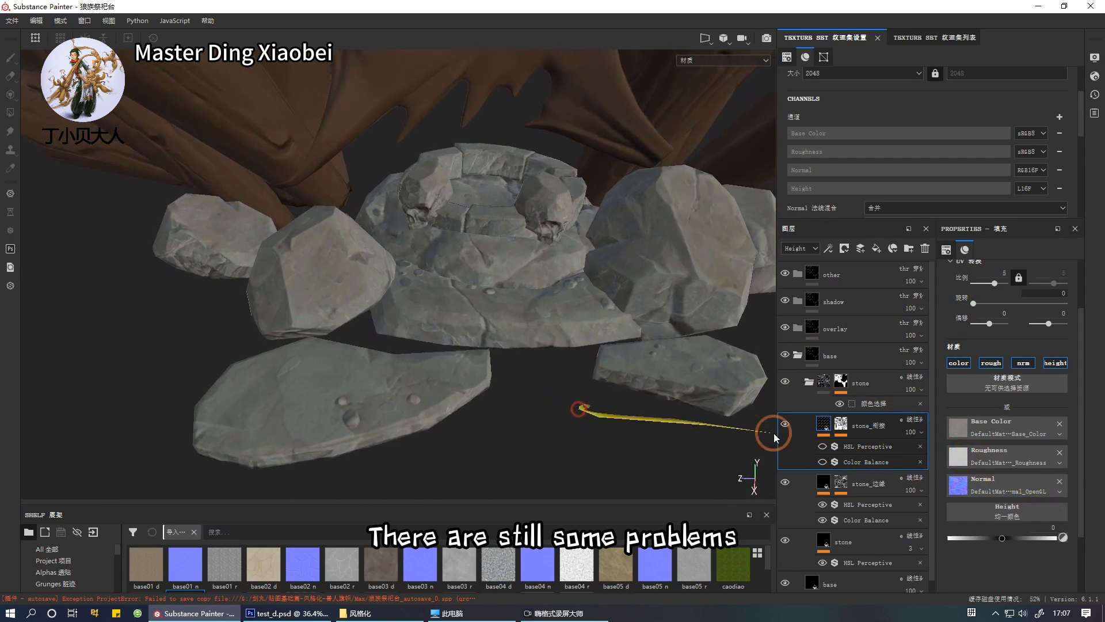
pyautogui.click(786, 423)
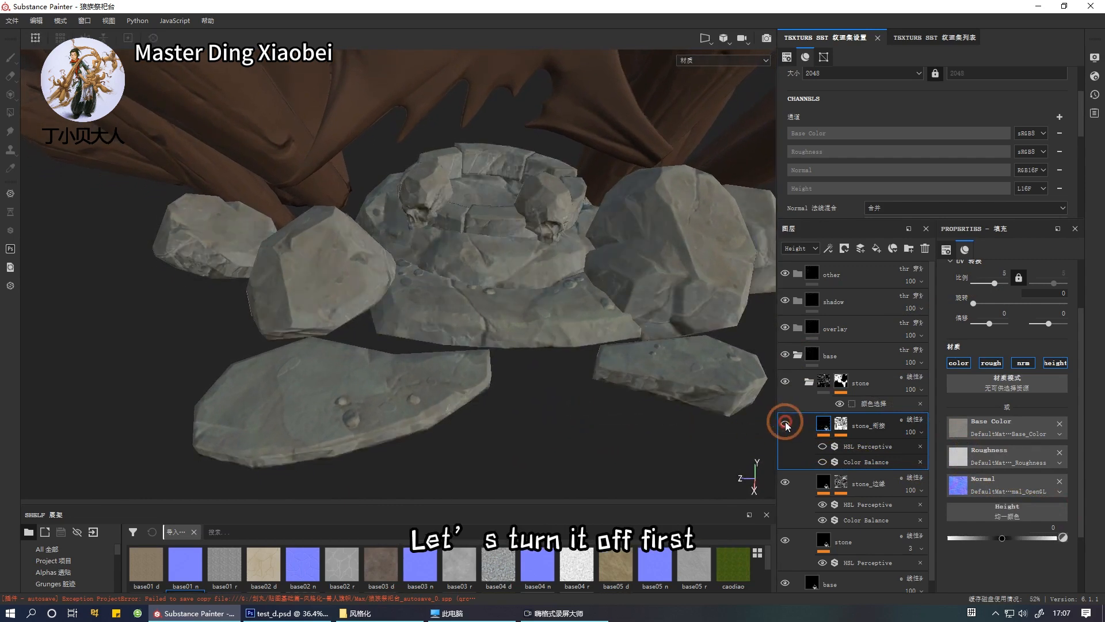
pyautogui.click(785, 424)
# Examine the stone_衔接 layer's surface detail on the rocks and altar from several angles and distances.
pyautogui.keyDown('alt'); pyautogui.moveTo(402, 441); pyautogui.dragTo(481, 412); pyautogui.keyUp('alt')
pyautogui.keyDown('alt'); pyautogui.moveTo(252, 385); pyautogui.dragTo(578, 327, button='middle'); pyautogui.keyUp('alt')
pyautogui.keyDown('alt'); pyautogui.moveTo(515, 359); pyautogui.dragTo(544, 327); pyautogui.keyUp('alt')
pyautogui.keyDown('alt'); pyautogui.moveTo(380, 361); pyautogui.dragTo(447, 356, button='right'); pyautogui.keyUp('alt')
pyautogui.keyDown('alt'); pyautogui.moveTo(447, 356); pyautogui.dragTo(541, 402, button='middle'); pyautogui.keyUp('alt')
pyautogui.moveTo(567, 417)
pyautogui.keyDown('shift'); pyautogui.mouseDown(button='right')
pyautogui.moveTo(616, 433)
pyautogui.moveTo(661, 425)
pyautogui.moveTo(629, 425)
pyautogui.moveTo(652, 425)
pyautogui.moveTo(622, 406)
pyautogui.mouseUp(button='right'); pyautogui.keyUp('shift')
pyautogui.keyDown('alt'); pyautogui.moveTo(623, 407); pyautogui.dragTo(266, 400, button='middle'); pyautogui.keyUp('alt')
pyautogui.keyDown('alt'); pyautogui.moveTo(612, 370); pyautogui.dragTo(505, 398, button='right'); pyautogui.keyUp('alt')
pyautogui.keyDown('alt'); pyautogui.moveTo(505, 397); pyautogui.dragTo(609, 311); pyautogui.keyUp('alt')
pyautogui.keyDown('alt'); pyautogui.moveTo(609, 311); pyautogui.dragTo(369, 424, button='middle'); pyautogui.keyUp('alt')
pyautogui.keyDown('alt'); pyautogui.moveTo(555, 354); pyautogui.dragTo(583, 396); pyautogui.keyUp('alt')
pyautogui.keyDown('alt'); pyautogui.moveTo(582, 396); pyautogui.dragTo(639, 403, button='right'); pyautogui.keyUp('alt')
pyautogui.keyDown('alt'); pyautogui.moveTo(639, 403); pyautogui.dragTo(572, 412, button='middle'); pyautogui.keyUp('alt')
pyautogui.keyDown('alt'); pyautogui.moveTo(562, 395); pyautogui.dragTo(616, 397); pyautogui.keyUp('alt')
pyautogui.moveTo(591, 352)
pyautogui.keyDown('shift'); pyautogui.mouseDown(button='right')
pyautogui.moveTo(651, 368)
pyautogui.moveTo(589, 371)
pyautogui.mouseUp(button='right'); pyautogui.keyUp('shift')
pyautogui.keyDown('alt'); pyautogui.moveTo(535, 416); pyautogui.dragTo(548, 352, button='middle'); pyautogui.keyUp('alt')
pyautogui.keyDown('alt'); pyautogui.moveTo(548, 353); pyautogui.dragTo(385, 450); pyautogui.keyUp('alt')
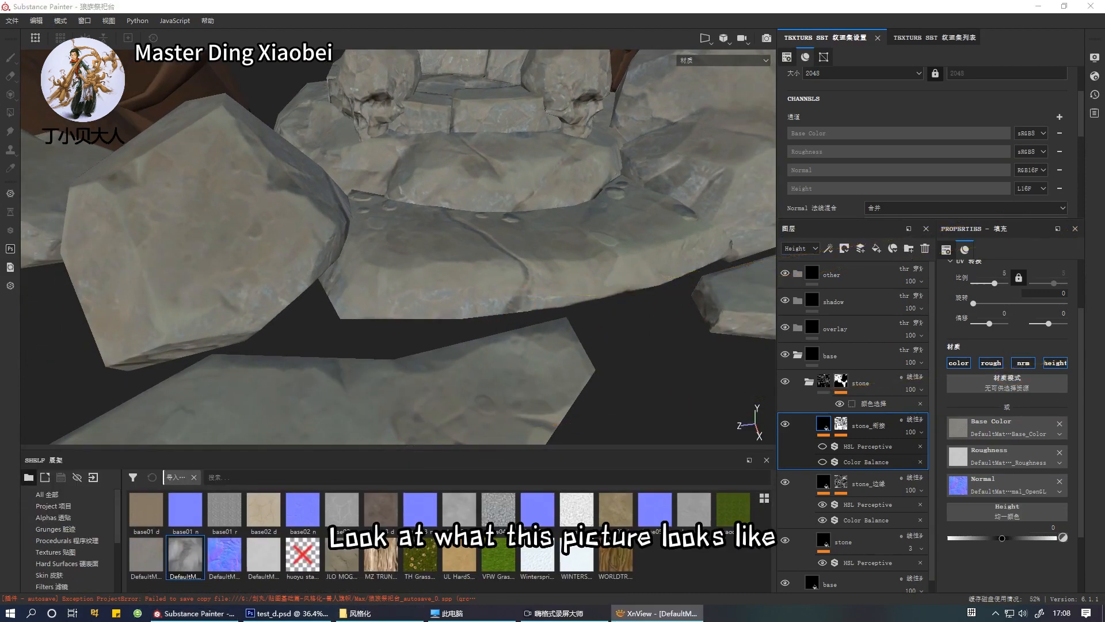
# Switch to XnView, inspect the DefaultMaterial Base_Color and Normal_OpenGL images at full window size, and close the viewer.
pyautogui.moveTo(1104, 188); pyautogui.dragTo(460, 192)
pyautogui.doubleClick(461, 192)
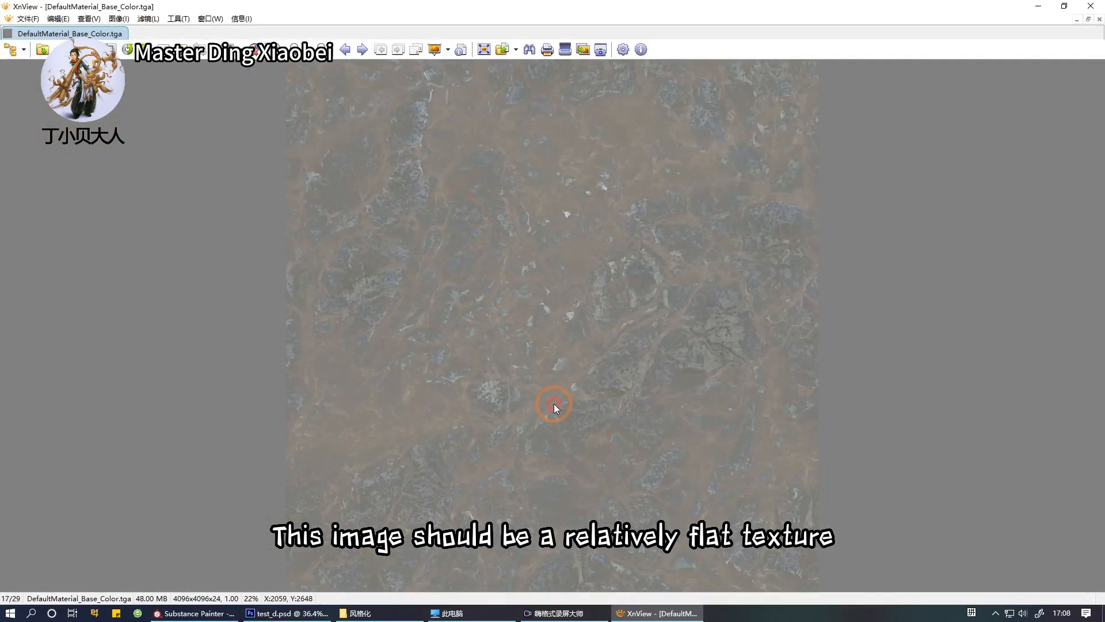
pyautogui.scroll(-2, 555, 402)
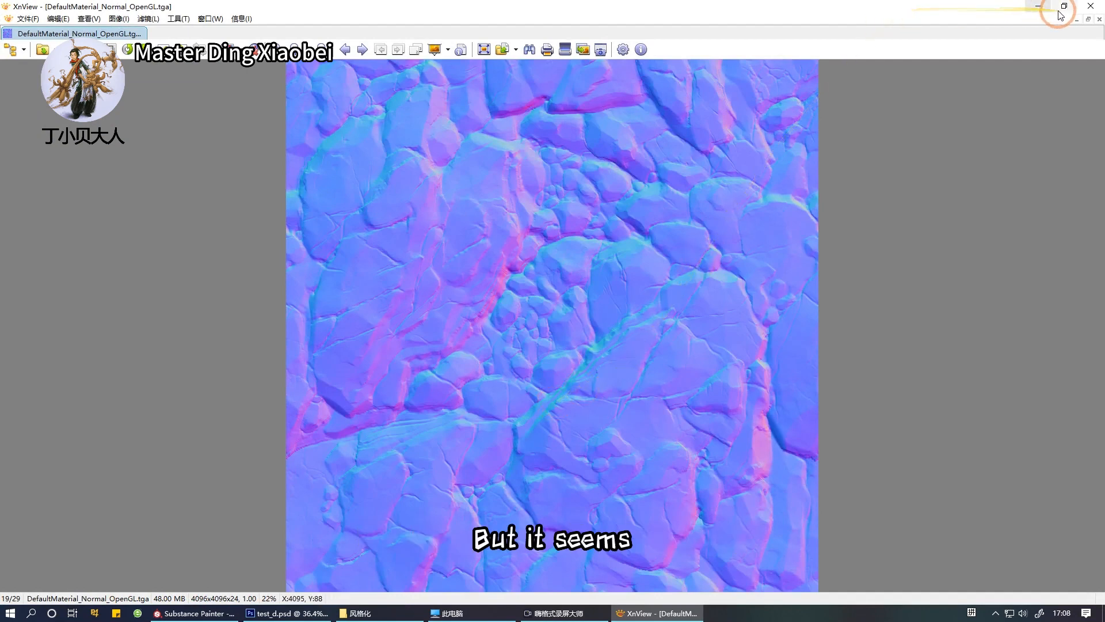
pyautogui.click(1089, 7)
# Clear the stone_衔接 layer's normal texture and assign the DefaultMaterial Base_Color texture to its Height channel.
pyautogui.moveTo(565, 289)
pyautogui.keyDown('alt'); pyautogui.mouseDown()
pyautogui.moveTo(528, 361)
pyautogui.moveTo(570, 365)
pyautogui.moveTo(582, 345)
pyautogui.moveTo(548, 370)
pyautogui.mouseUp(); pyautogui.keyUp('alt')
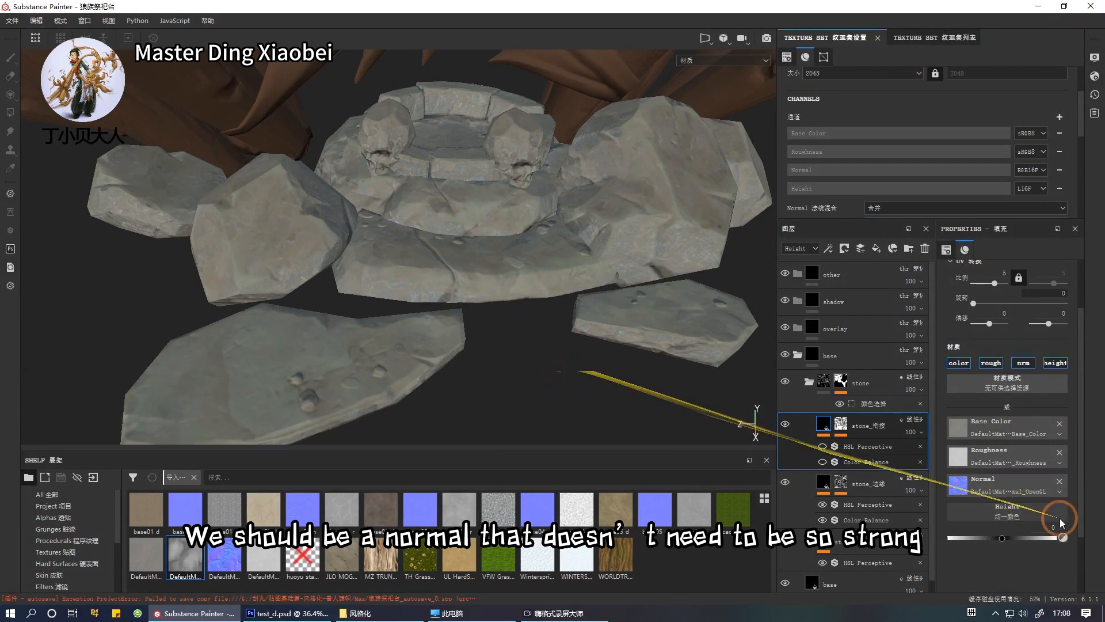
pyautogui.click(1060, 482)
pyautogui.keyDown('alt'); pyautogui.moveTo(568, 370); pyautogui.dragTo(518, 397); pyautogui.keyUp('alt')
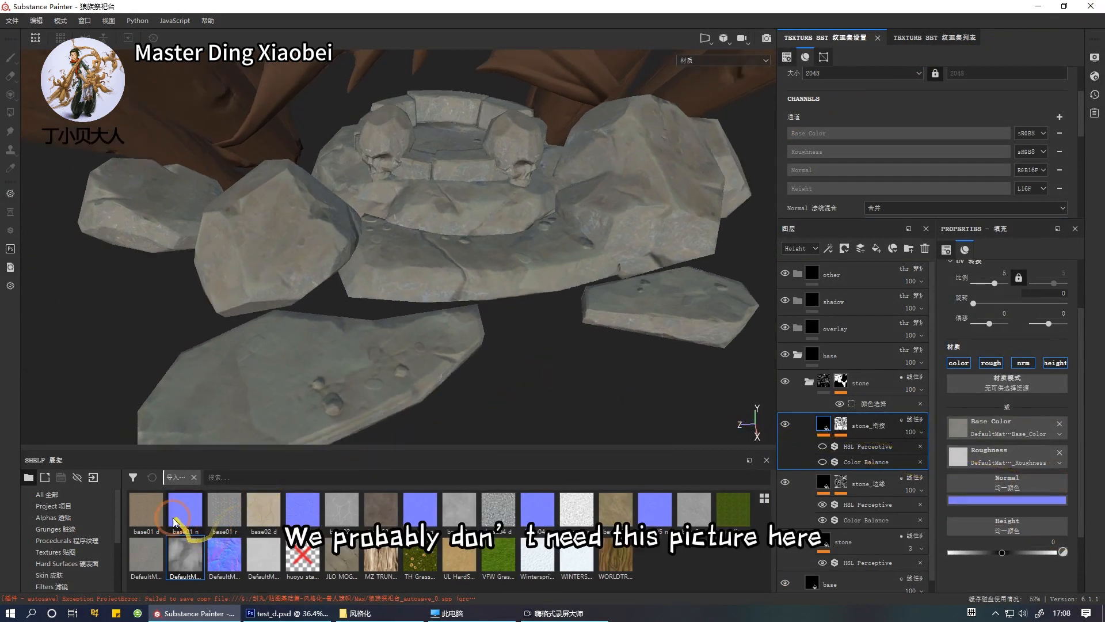
pyautogui.moveTo(142, 551); pyautogui.dragTo(969, 520)
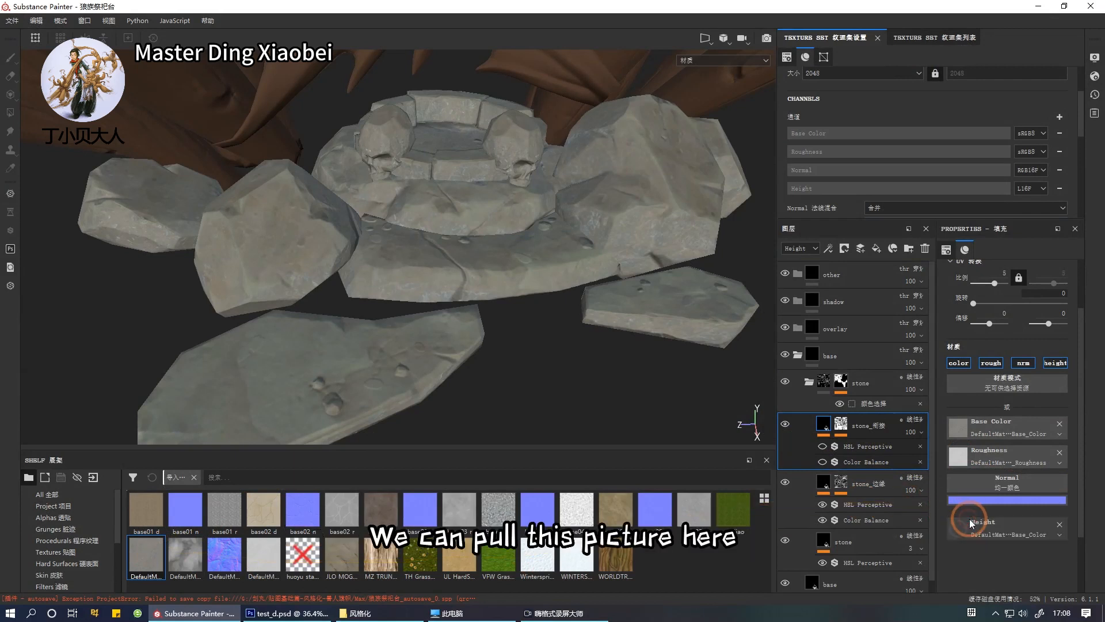
pyautogui.keyDown('alt'); pyautogui.moveTo(497, 392); pyautogui.dragTo(557, 388); pyautogui.keyUp('alt')
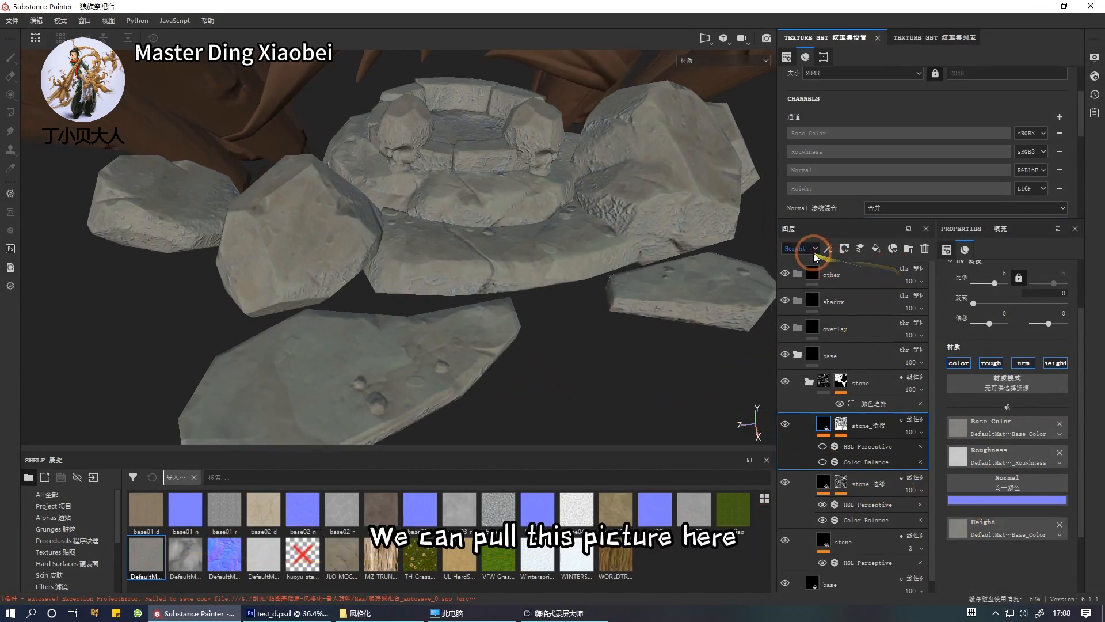
# Set the stone_衔接 layer's Height channel opacity to 3.
pyautogui.click(913, 431)
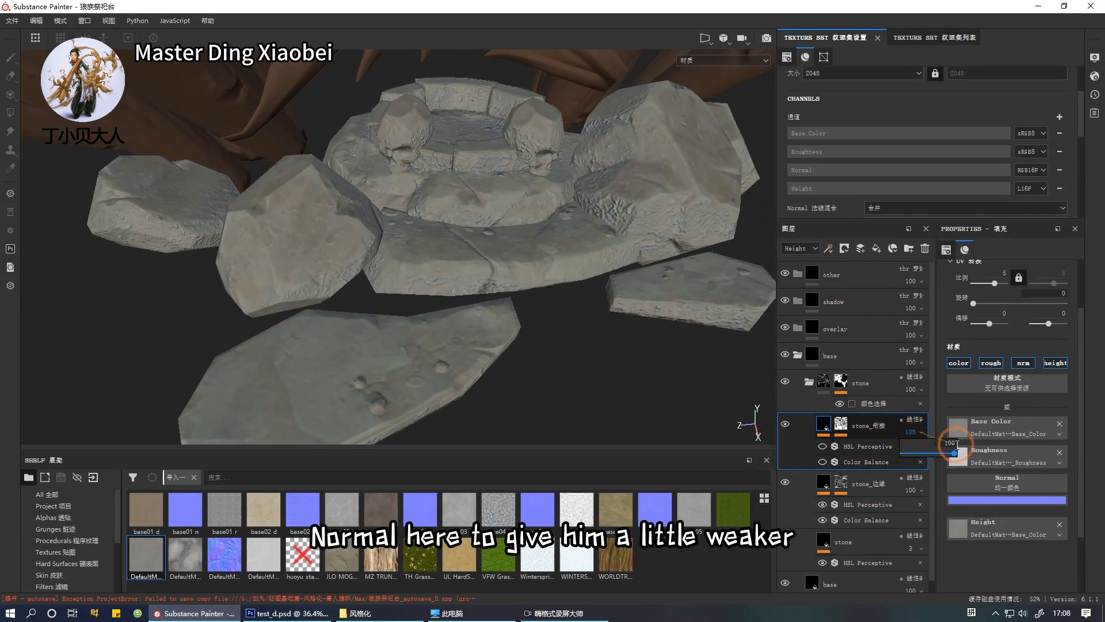
pyautogui.write('3')
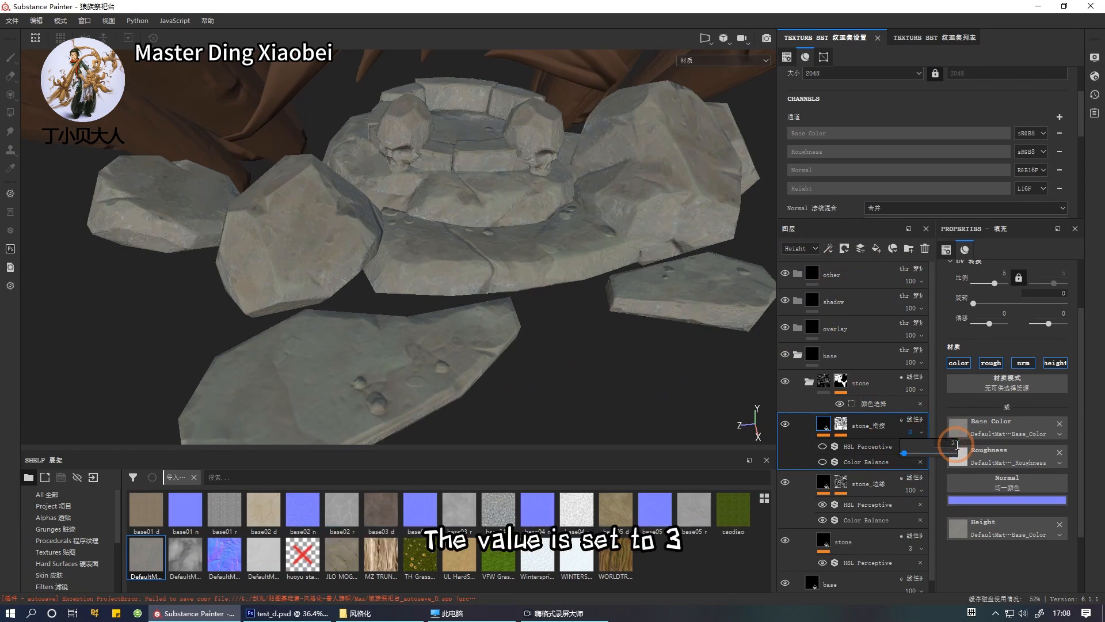
pyautogui.keyDown('alt'); pyautogui.moveTo(472, 413); pyautogui.dragTo(530, 402, button='middle'); pyautogui.keyUp('alt')
# Re-enable the stone_衔接 layer's HSL Perceptive filter and set hue to 0.469, saturation to 0.653 and lightness to 0.315.
pyautogui.click(822, 463)
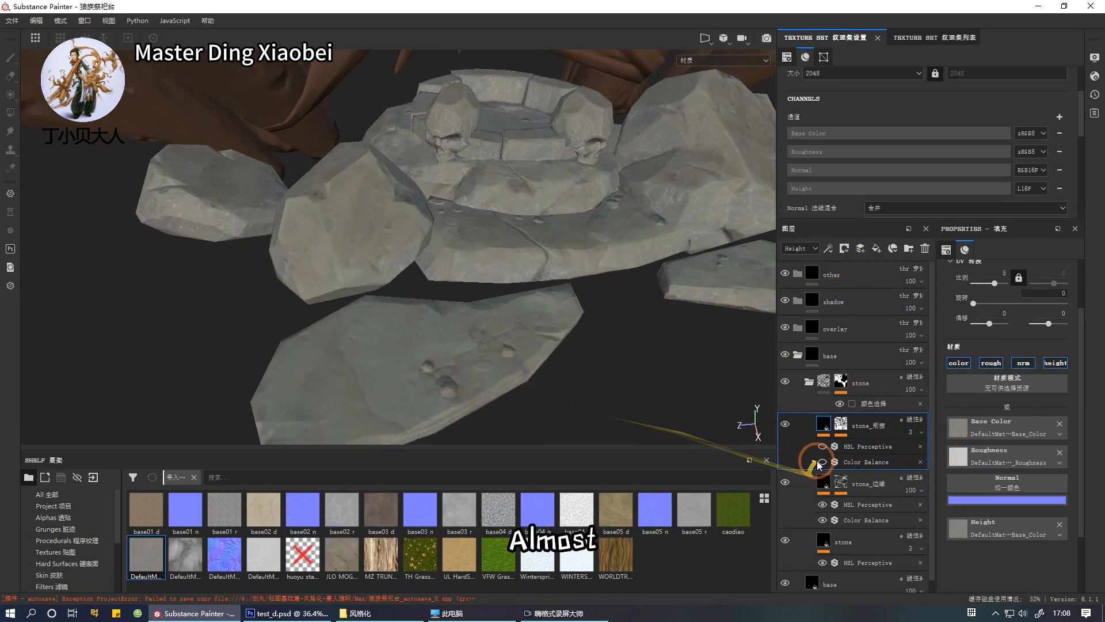
pyautogui.click(821, 449)
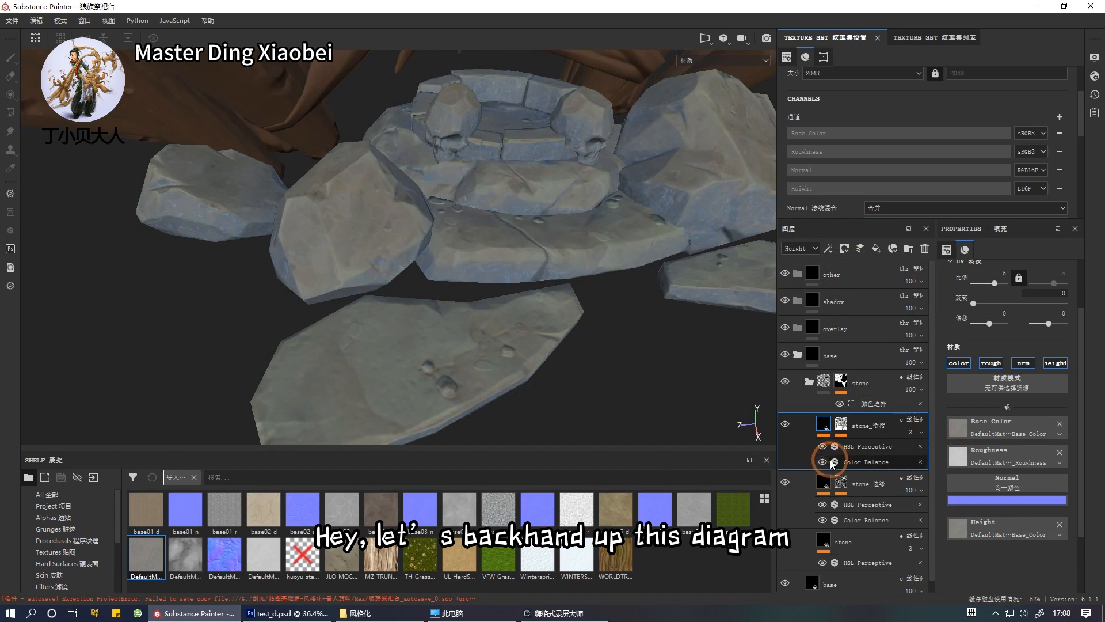
pyautogui.click(824, 462)
pyautogui.click(875, 446)
pyautogui.click(1005, 405)
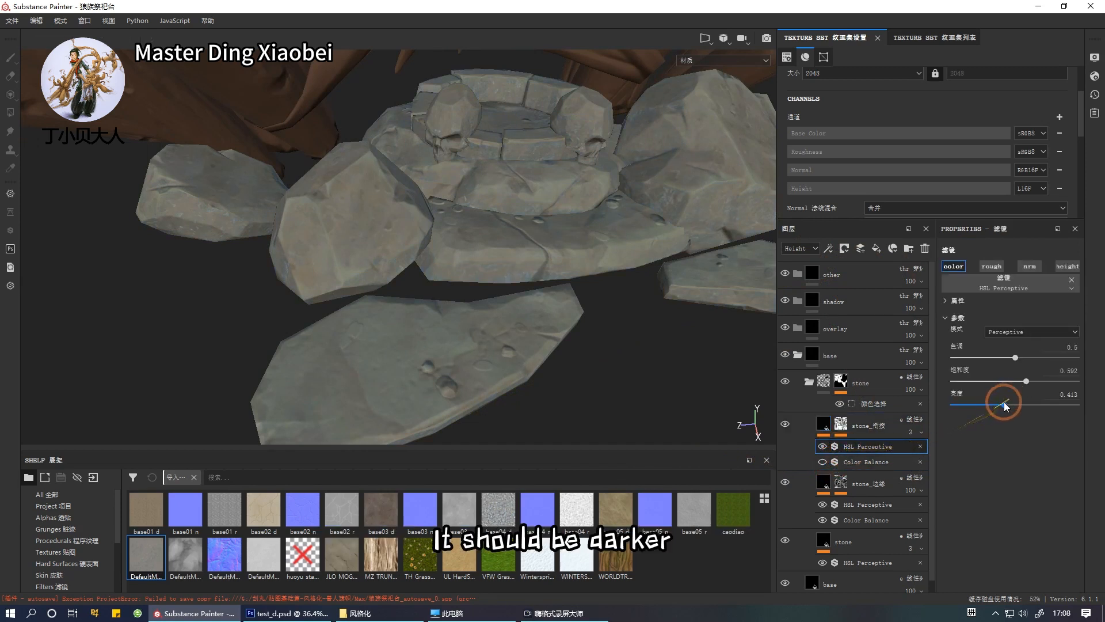
pyautogui.moveTo(1005, 405); pyautogui.dragTo(1033, 381)
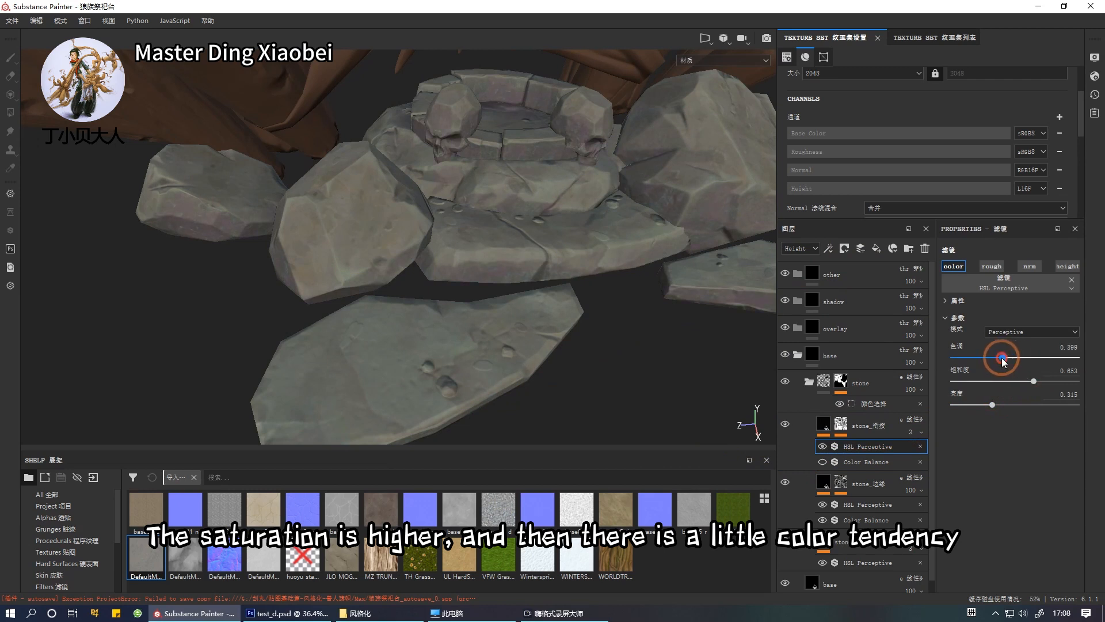
# Try the Color Balance filter on the stone_衔接 layer and delete it from the layer.
pyautogui.click(824, 462)
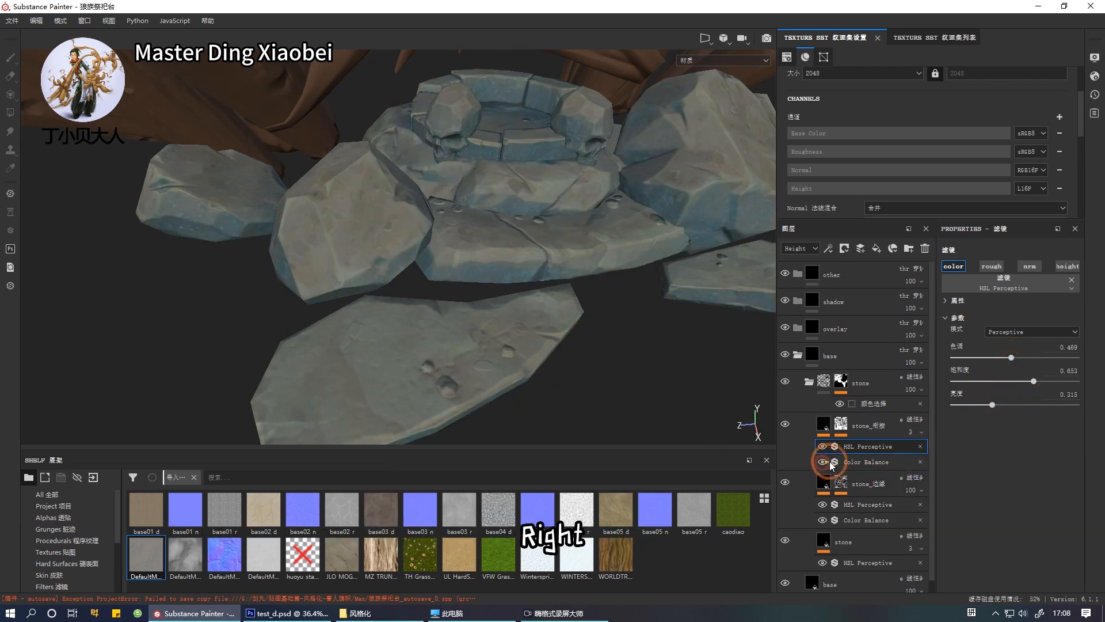
pyautogui.click(920, 462)
pyautogui.keyDown('alt'); pyautogui.moveTo(615, 386); pyautogui.dragTo(614, 381); pyautogui.keyUp('alt')
pyautogui.scroll(-2, 615, 381)
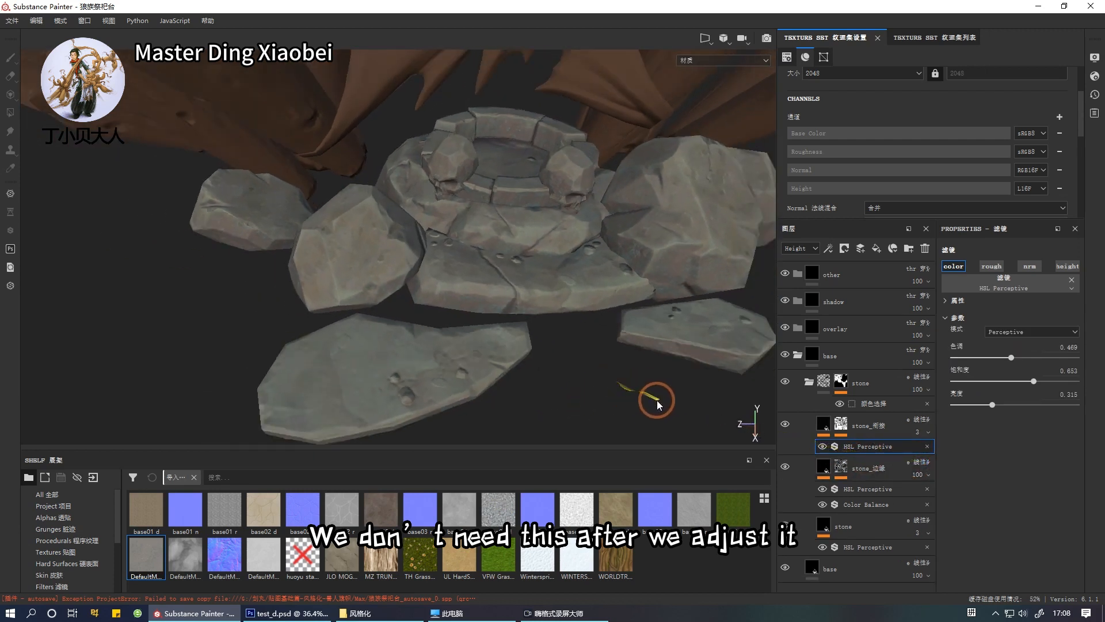
# Switch the layer stack to the Base Color channel and compare the rocks with the stone_衔接 layer hidden and shown.
pyautogui.click(799, 249)
pyautogui.click(799, 259)
pyautogui.scroll(-2, 639, 353)
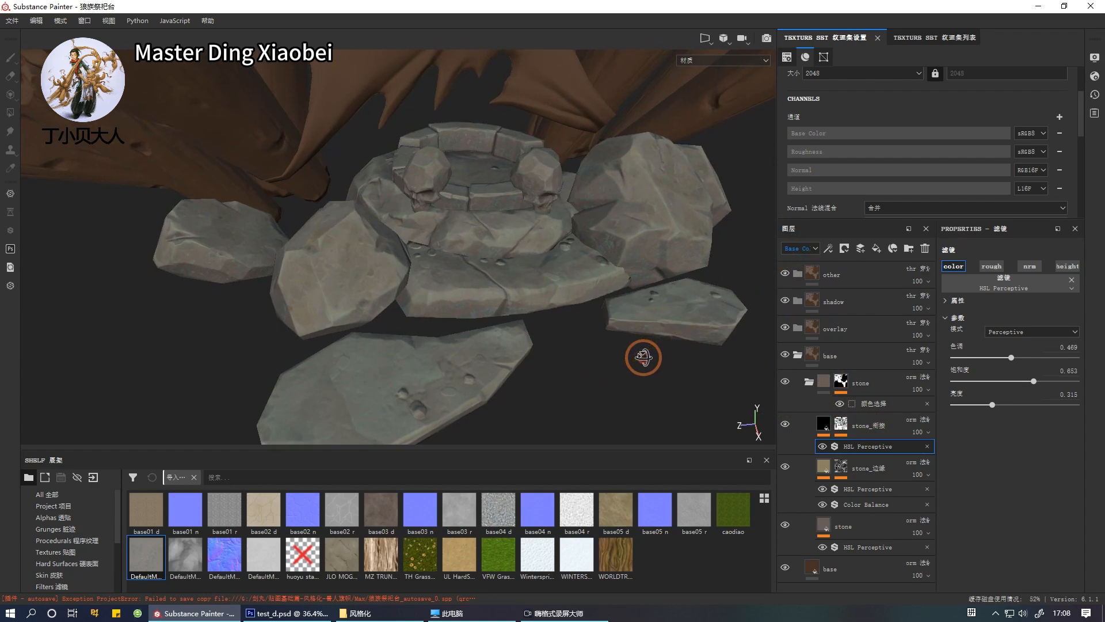
pyautogui.scroll(-2, 634, 374)
pyautogui.keyDown('alt'); pyautogui.moveTo(634, 375); pyautogui.dragTo(617, 390); pyautogui.keyUp('alt')
pyautogui.scroll(3, 634, 399)
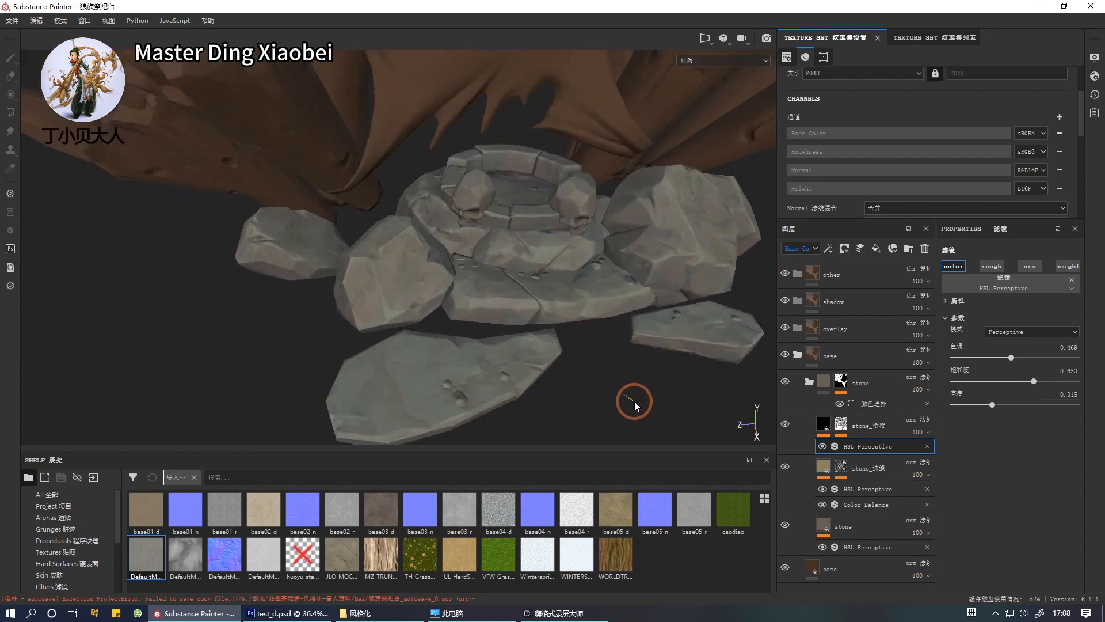
pyautogui.click(785, 424)
pyautogui.click(785, 424)
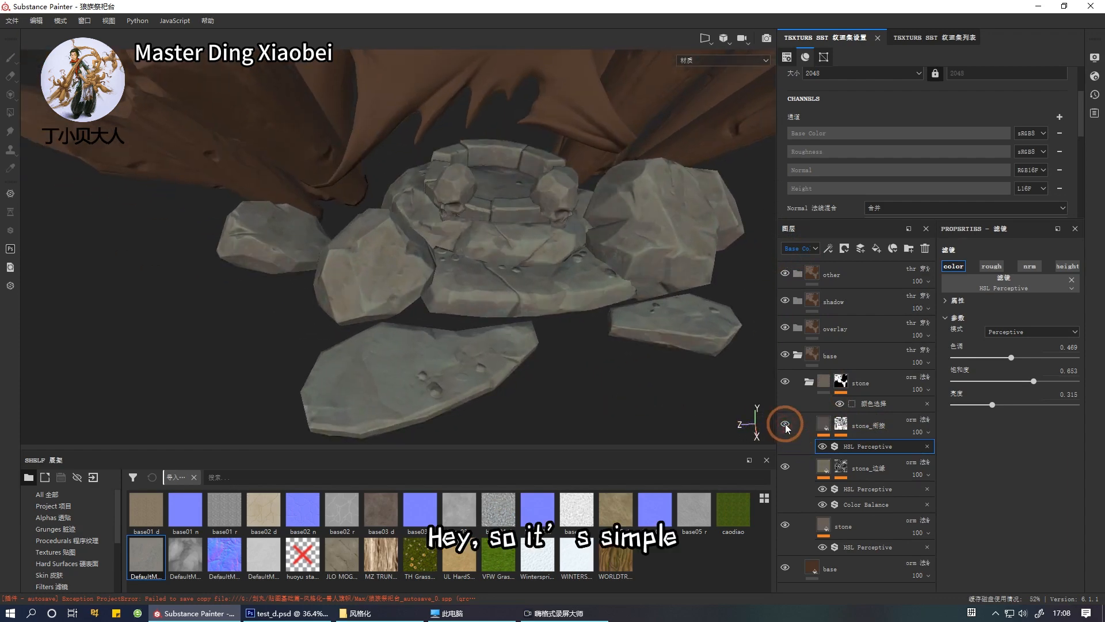
pyautogui.moveTo(641, 403)
pyautogui.keyDown('alt'); pyautogui.mouseDown()
pyautogui.moveTo(630, 410)
pyautogui.moveTo(644, 395)
pyautogui.moveTo(635, 382)
pyautogui.moveTo(649, 388)
pyautogui.moveTo(627, 397)
pyautogui.mouseUp(); pyautogui.keyUp('alt')
pyautogui.click(787, 425)
pyautogui.click(786, 424)
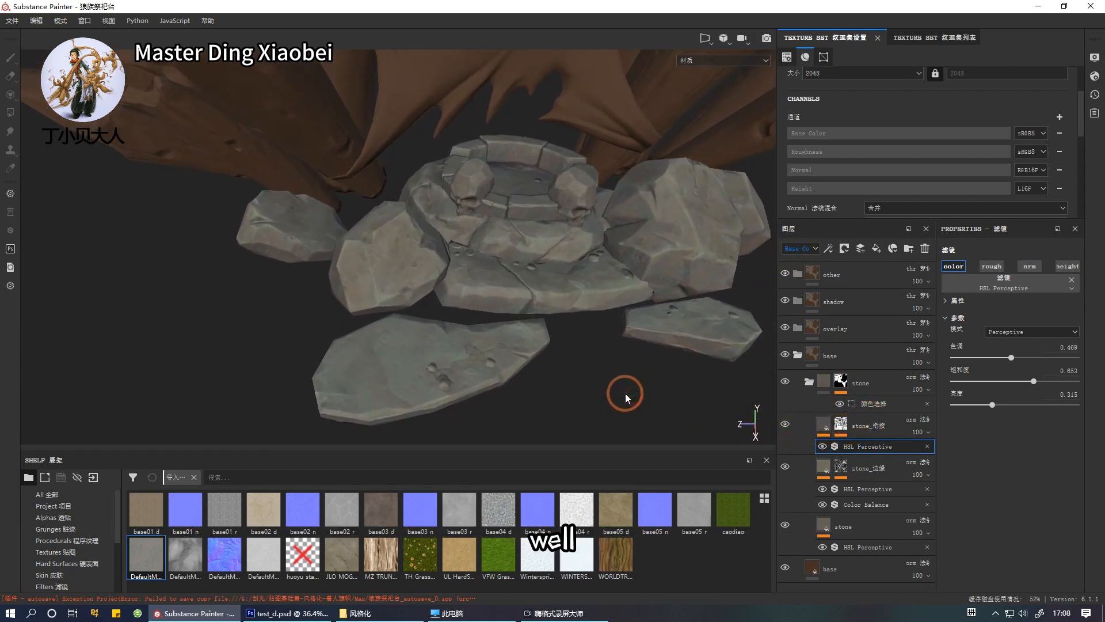
# Review the individual layers of the stone group and check the stone_衔接 layer's contribution by toggling its visibility.
pyautogui.click(879, 427)
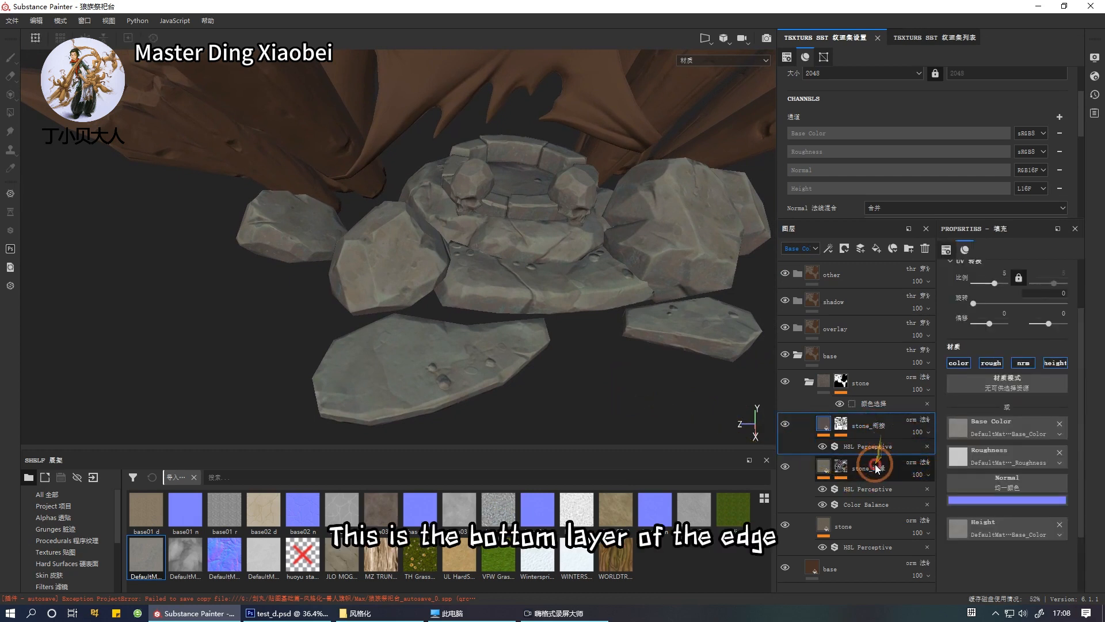
pyautogui.click(872, 478)
pyautogui.click(871, 531)
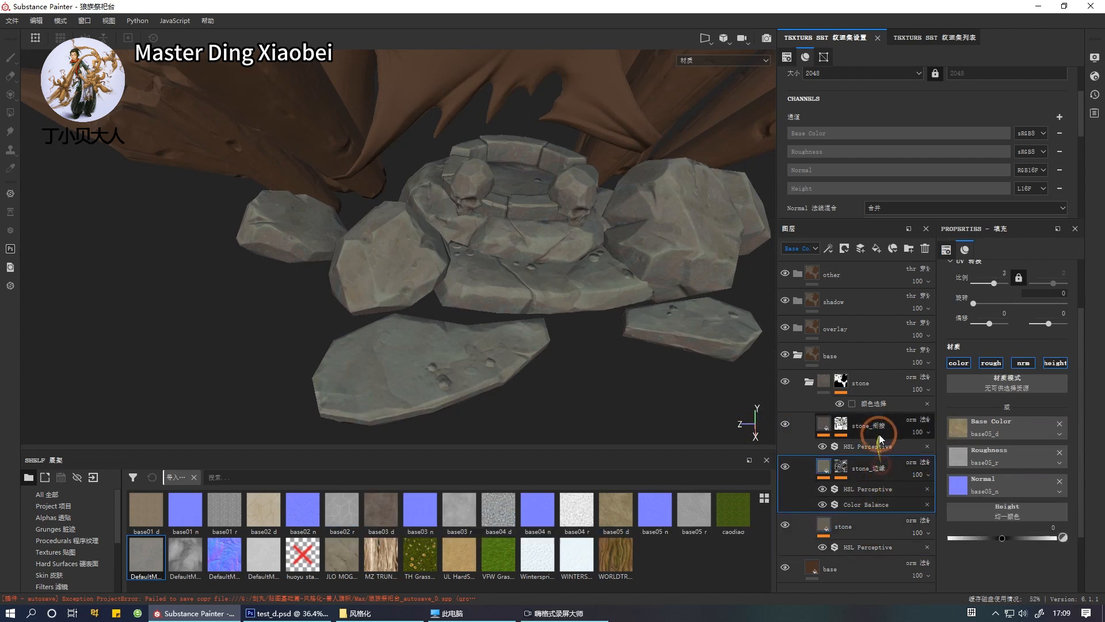
pyautogui.click(856, 428)
pyautogui.click(809, 383)
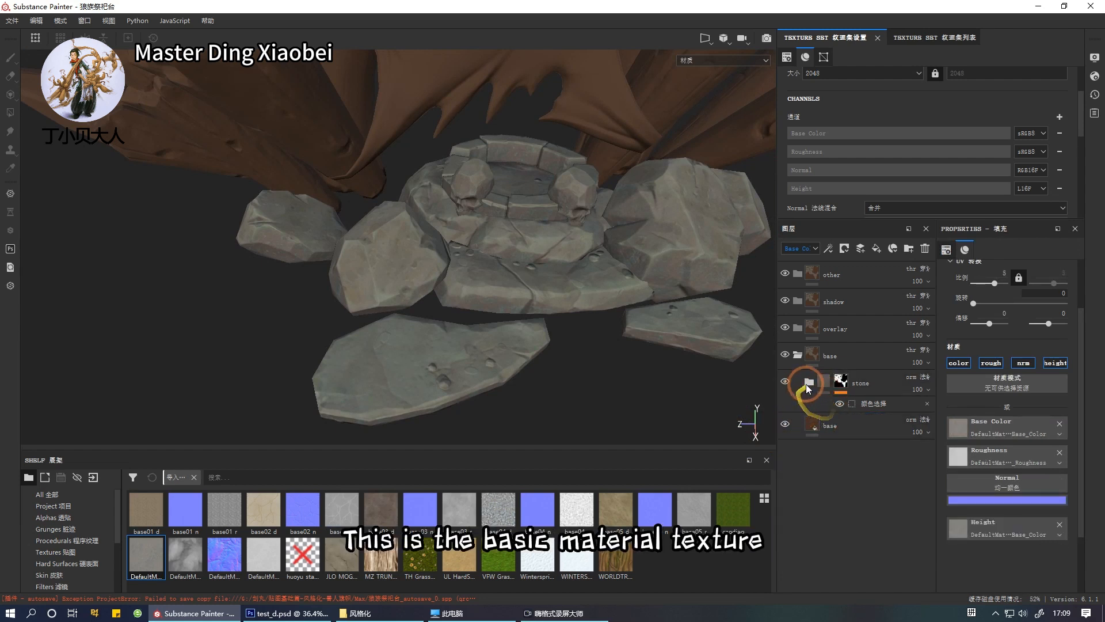
pyautogui.click(809, 384)
pyautogui.click(785, 424)
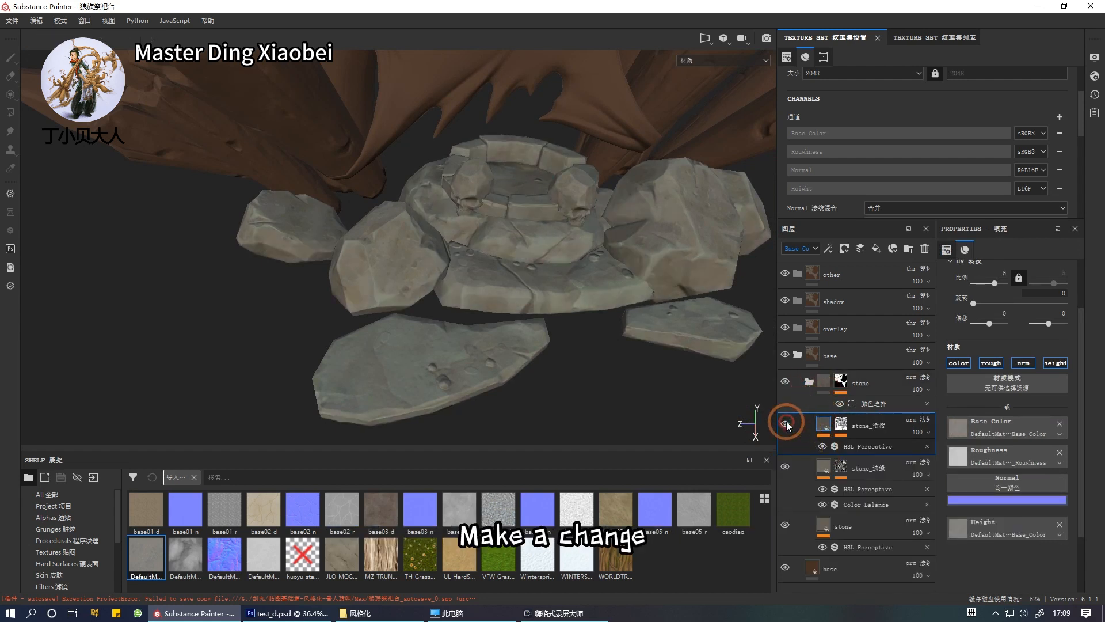
pyautogui.click(785, 424)
# Set the Base Color opacity of the stone_衔接 layer to 64 and of the stone_边缘 layer to 70.
pyautogui.click(917, 431)
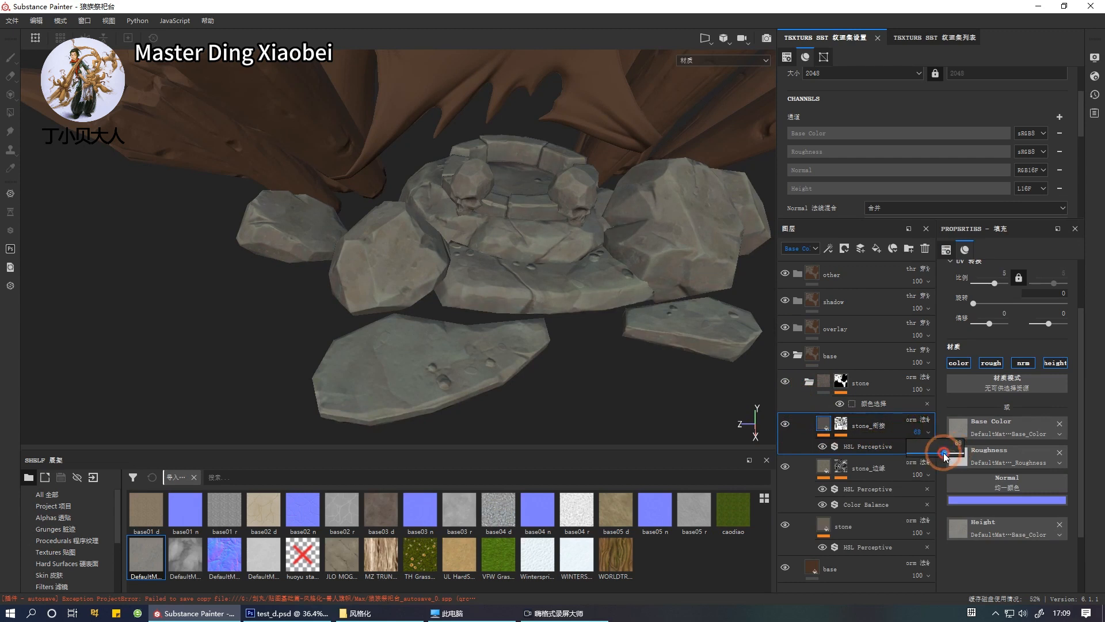
pyautogui.moveTo(944, 452); pyautogui.dragTo(942, 452)
pyautogui.click(918, 474)
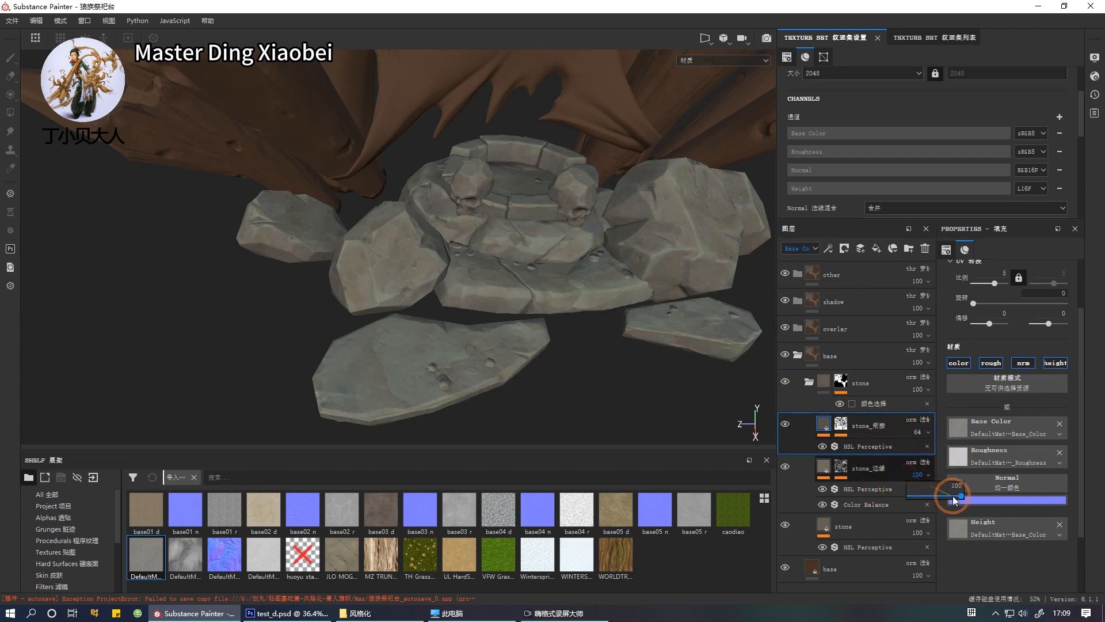
pyautogui.moveTo(953, 496); pyautogui.dragTo(947, 497)
# Examine the blended rock colors and surface shine from a low angle and up close.
pyautogui.keyDown('alt'); pyautogui.moveTo(741, 425); pyautogui.dragTo(633, 399); pyautogui.keyUp('alt')
pyautogui.moveTo(634, 399)
pyautogui.keyDown('shift'); pyautogui.mouseDown(button='right')
pyautogui.moveTo(661, 395)
pyautogui.moveTo(624, 392)
pyautogui.mouseUp(button='right'); pyautogui.keyUp('shift')
pyautogui.keyDown('alt'); pyautogui.moveTo(624, 393); pyautogui.dragTo(548, 402, button='middle'); pyautogui.keyUp('alt')
pyautogui.keyDown('alt'); pyautogui.moveTo(548, 402); pyautogui.dragTo(565, 384); pyautogui.keyUp('alt')
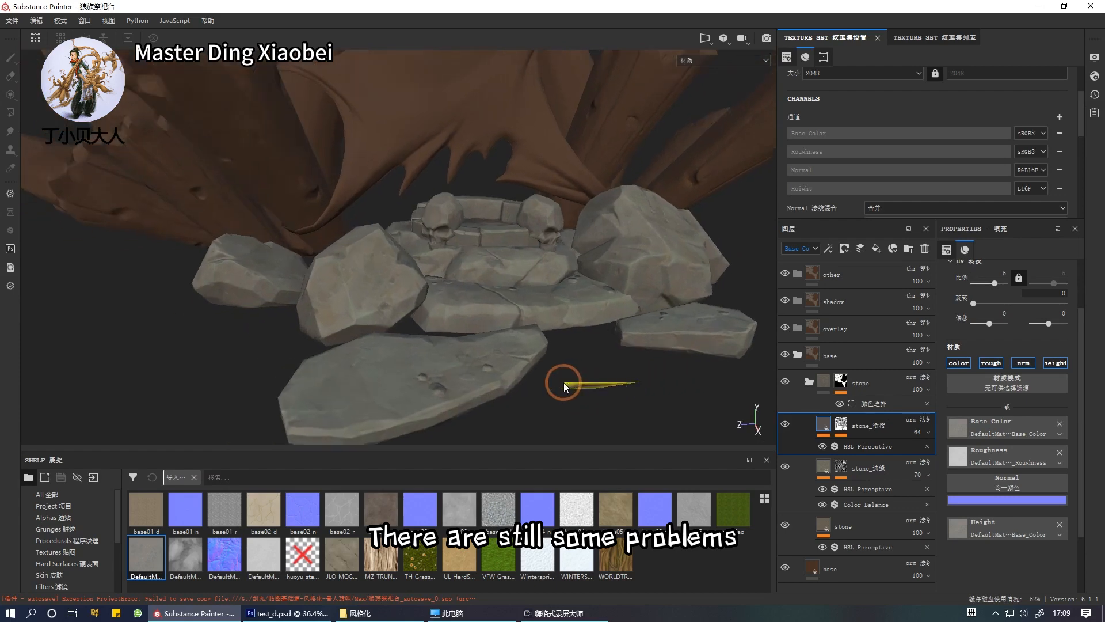
pyautogui.scroll(3, 565, 385)
pyautogui.keyDown('alt'); pyautogui.moveTo(565, 384); pyautogui.dragTo(570, 387, button='middle'); pyautogui.keyUp('alt')
pyautogui.keyDown('alt'); pyautogui.moveTo(571, 394); pyautogui.dragTo(638, 375); pyautogui.keyUp('alt')
pyautogui.scroll(-1, 634, 399)
# Add a Levels adjustment to the base stone layer in the stone group and make it affect the Roughness channel.
pyautogui.click(853, 528)
pyautogui.rightClick(865, 526)
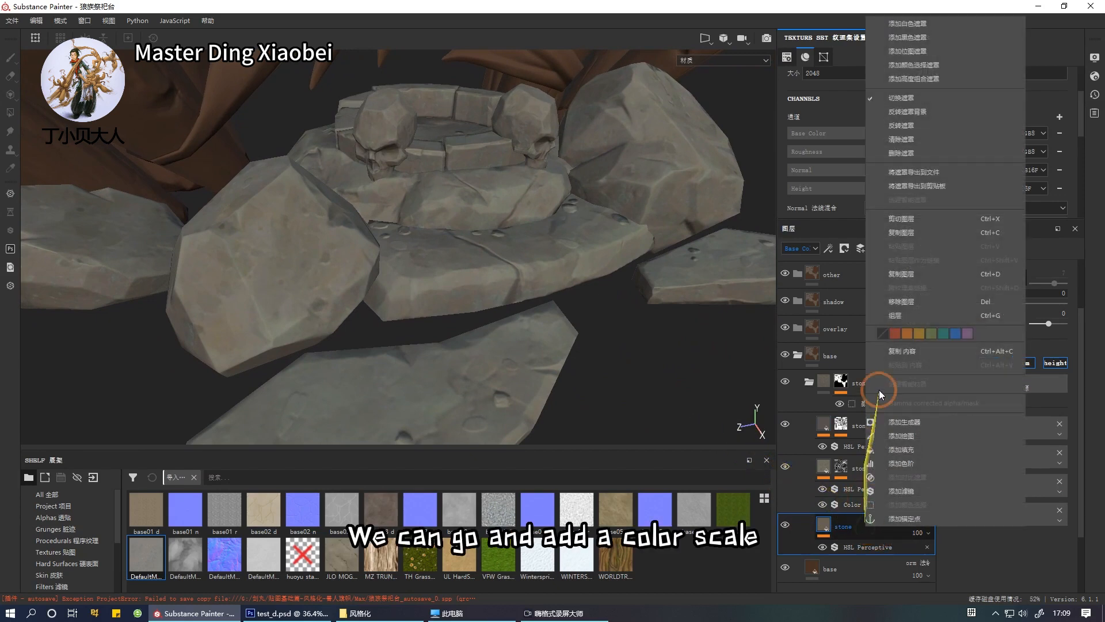
pyautogui.click(894, 463)
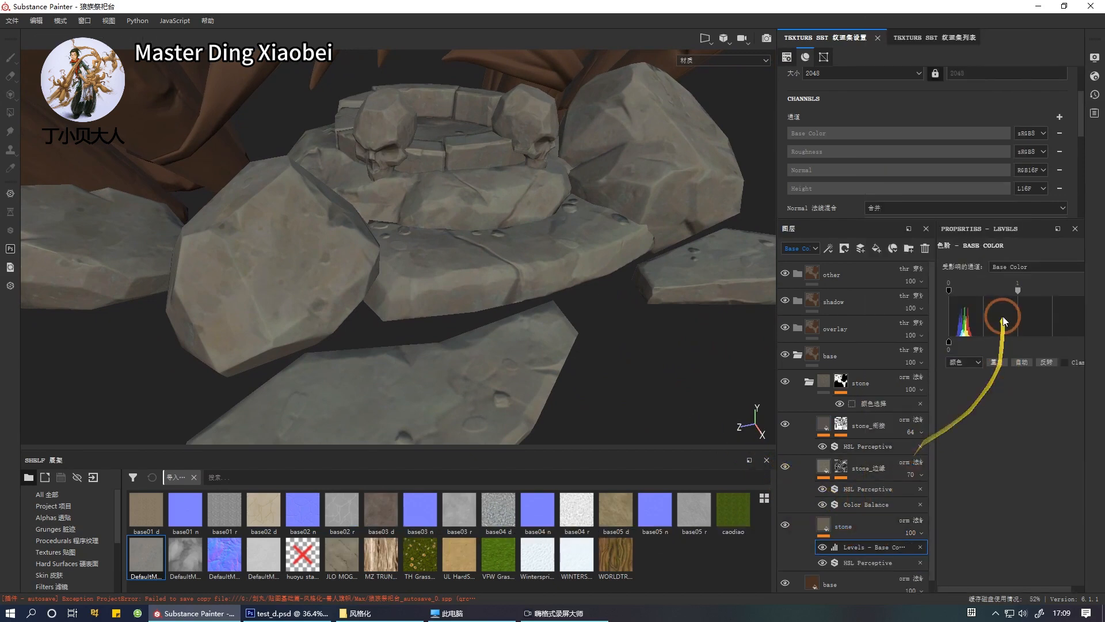
pyautogui.click(1019, 268)
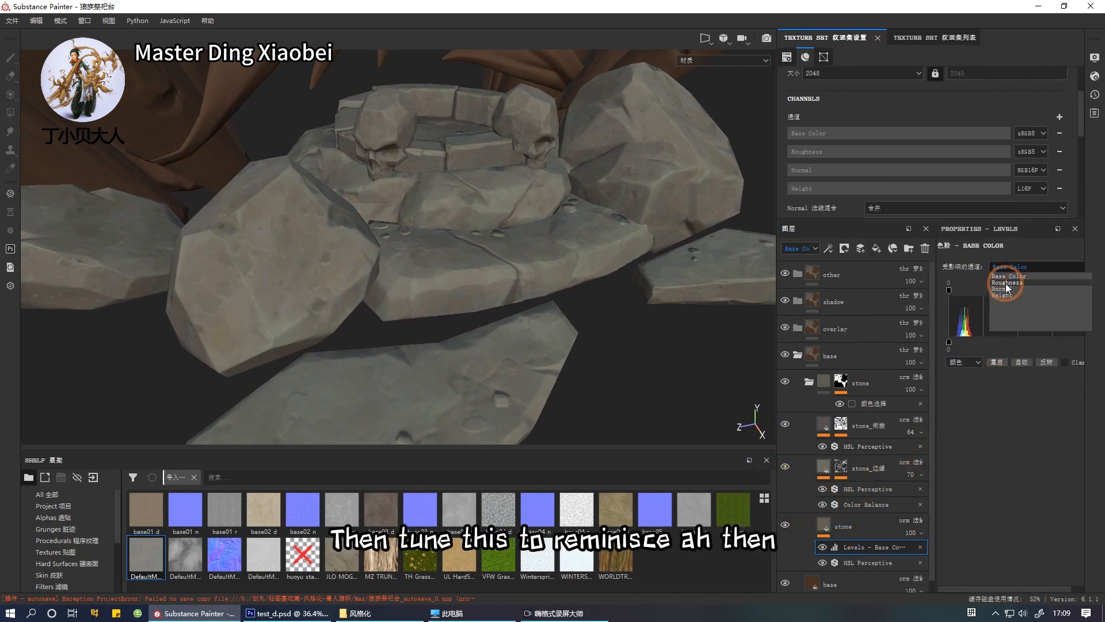
pyautogui.click(1006, 283)
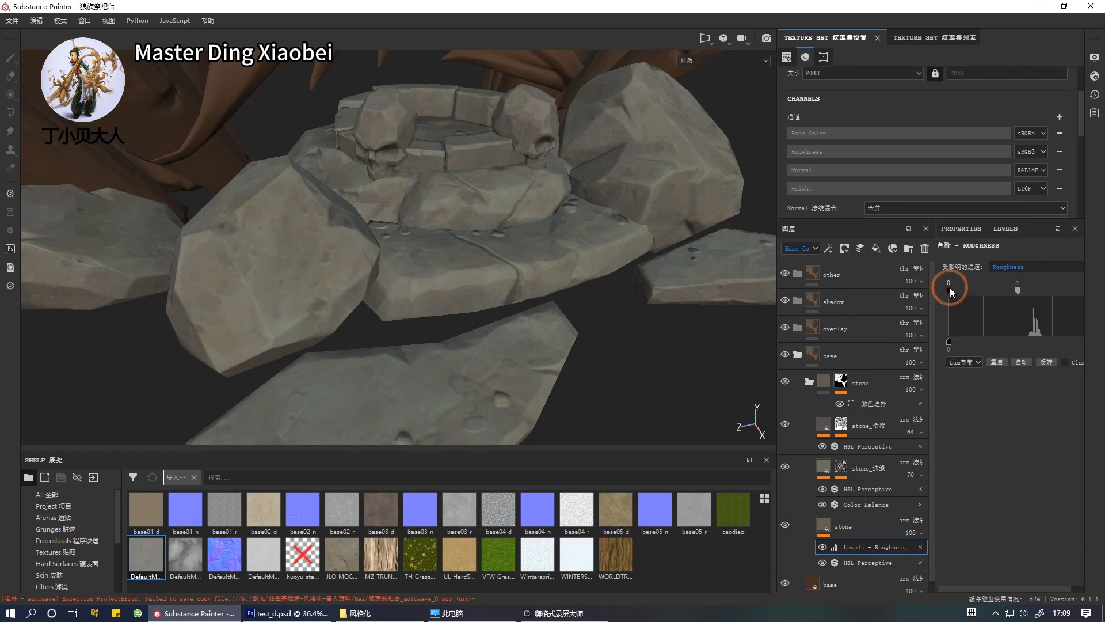
# Lower the white input level of the stone layer's Roughness Levels to about 0.69 and display only the Base Color channel in the viewport.
pyautogui.moveTo(777, 298); pyautogui.dragTo(745, 301)
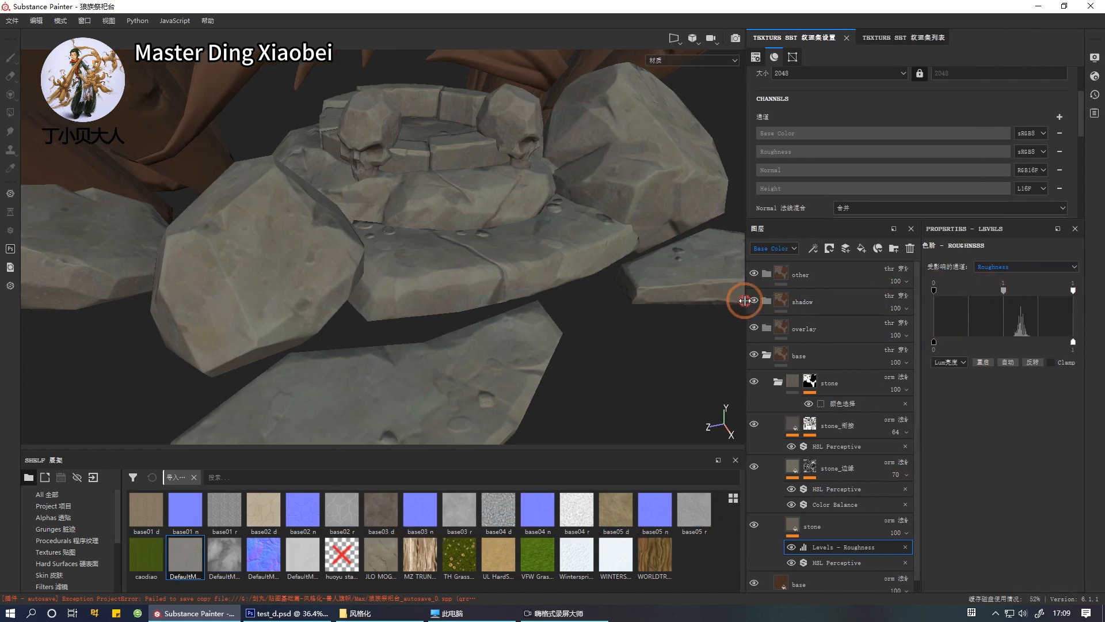
pyautogui.moveTo(1074, 288); pyautogui.dragTo(1031, 292)
pyautogui.press('c')
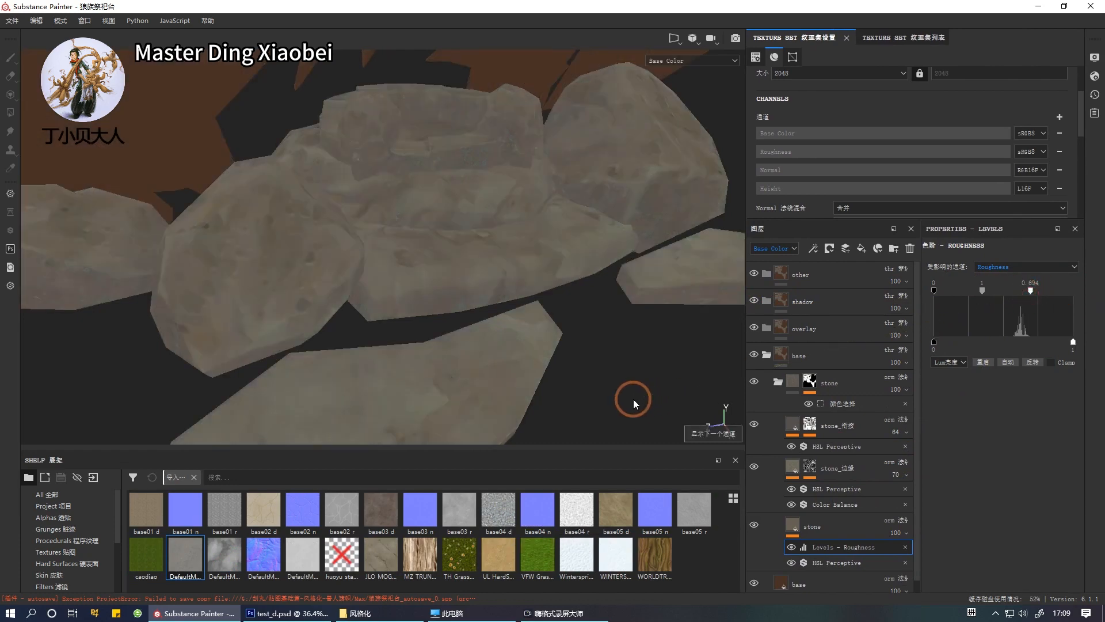